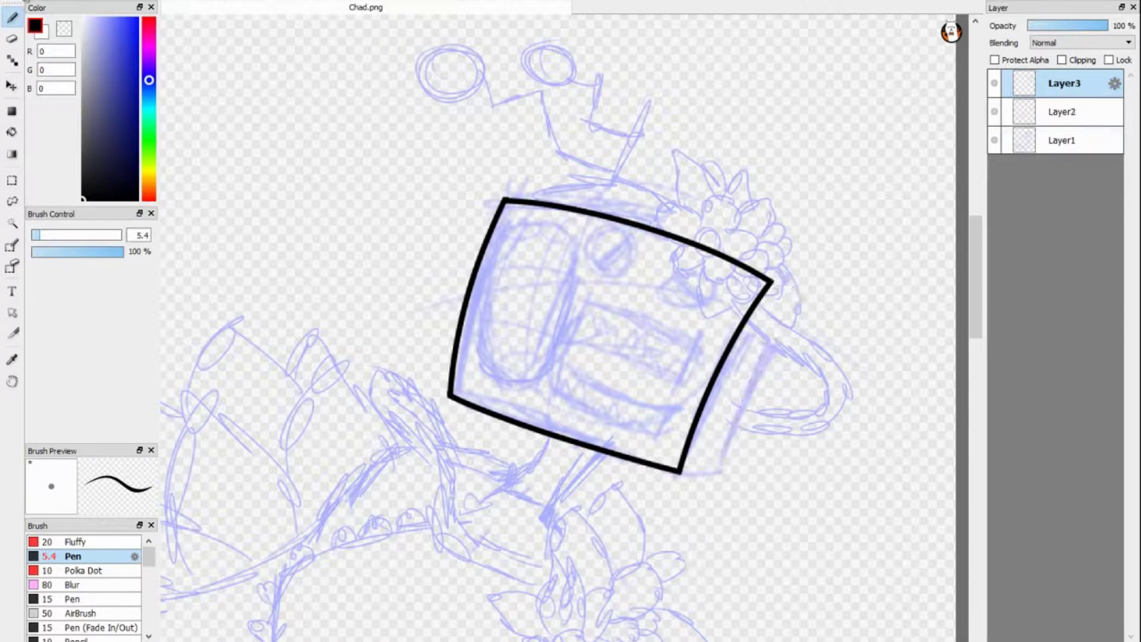
- Ink the narrow side face of the box-shaped head with the black 5.4 Pen
drag(772, 281, 800, 309)
drag(681, 472, 716, 485)
drag(799, 306, 676, 592)
- Hide the sketch layer and erase the overshooting line ends at the head's side-face corners
click(994, 169)
key(e)
drag(708, 484, 688, 552)
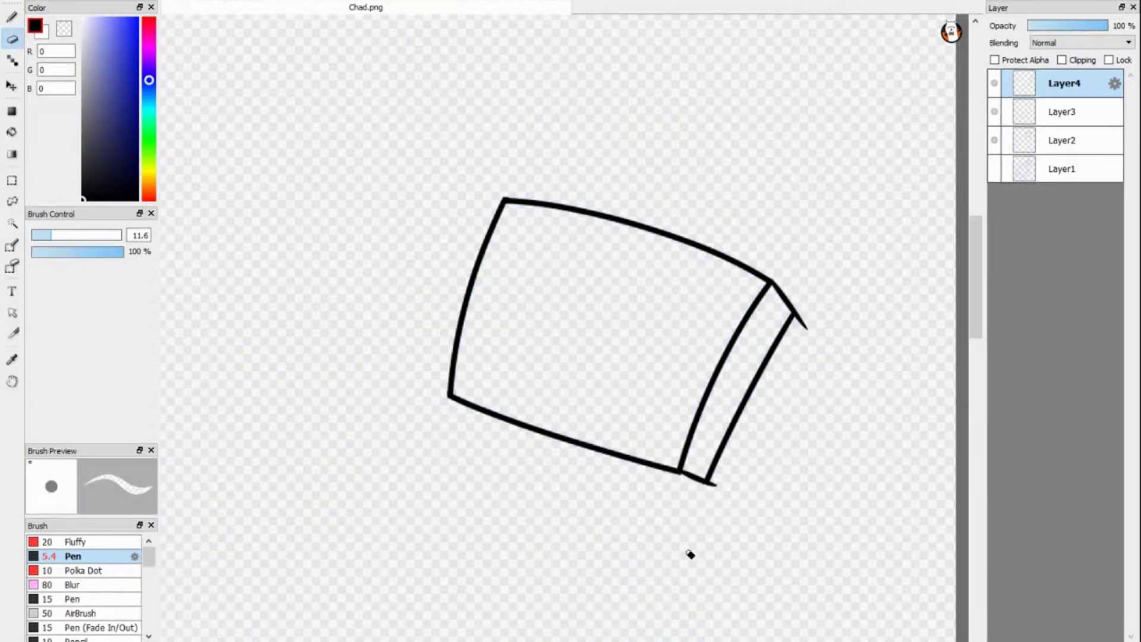
ctrl+click(687, 476)
key(b)
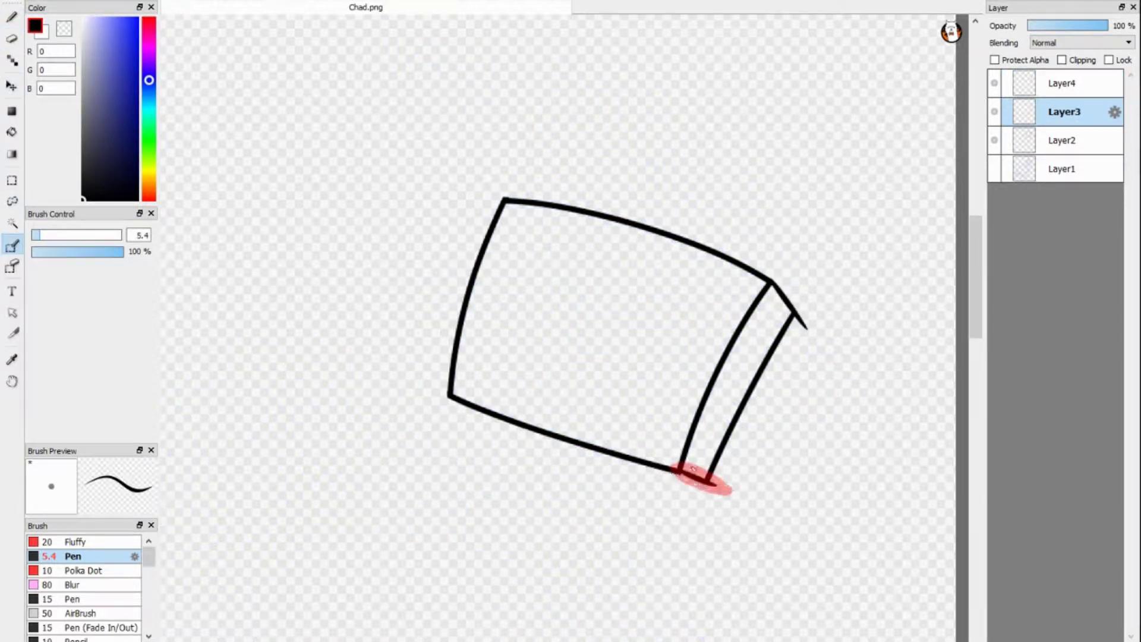
ctrl+click(717, 484)
key(e)
drag(806, 333, 796, 314)
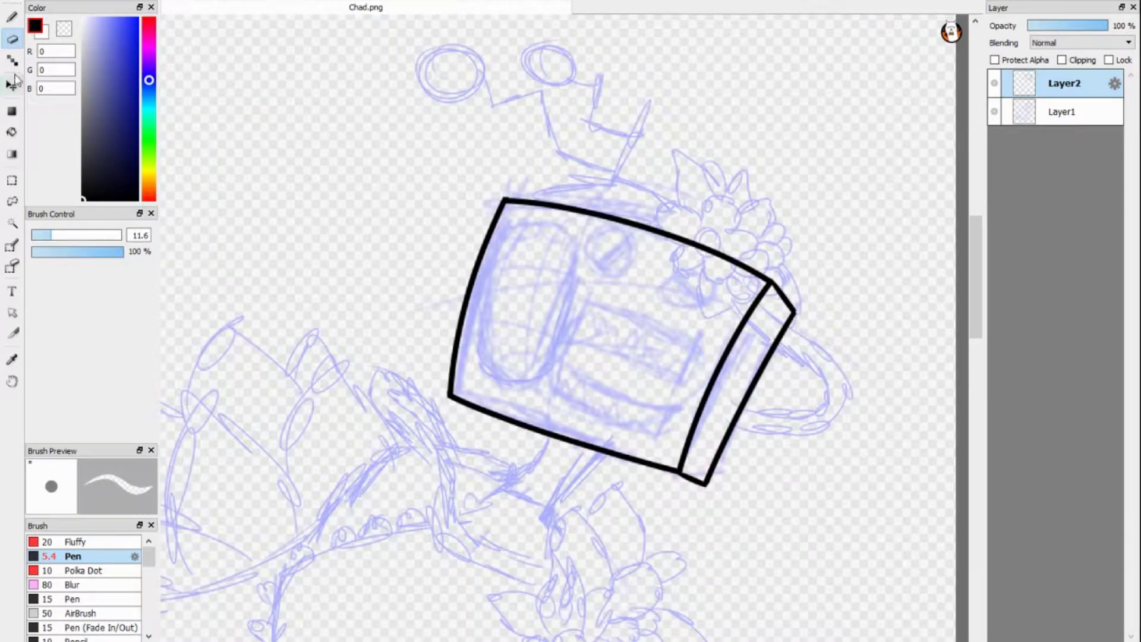
- Ink the low dome along the top edge of the box head
key(b)
drag(510, 200, 685, 239)
scroll(248, 56, up, 5)
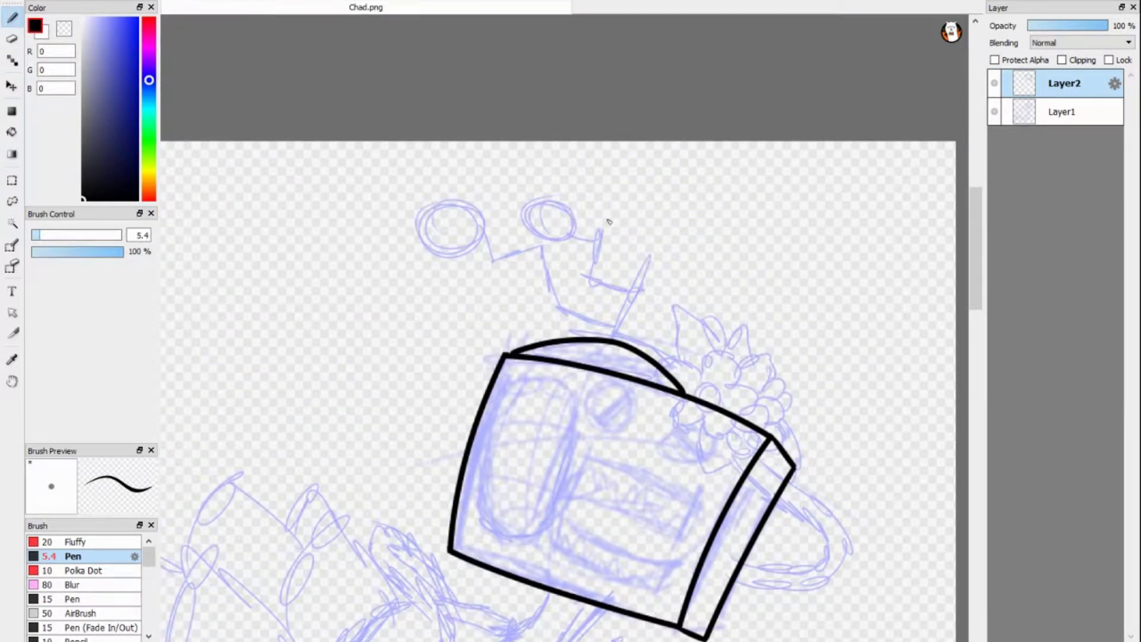
- On a new layer, ink the two rounded antenna tips and their zigzag stalks down to the dome
key(ctrl+shift+n)
drag(481, 241, 447, 254)
key(ctrl+z)
mouse_move(475, 204)
mouse_down()
mouse_move(457, 255)
mouse_move(484, 237)
mouse_up()
drag(576, 234, 574, 236)
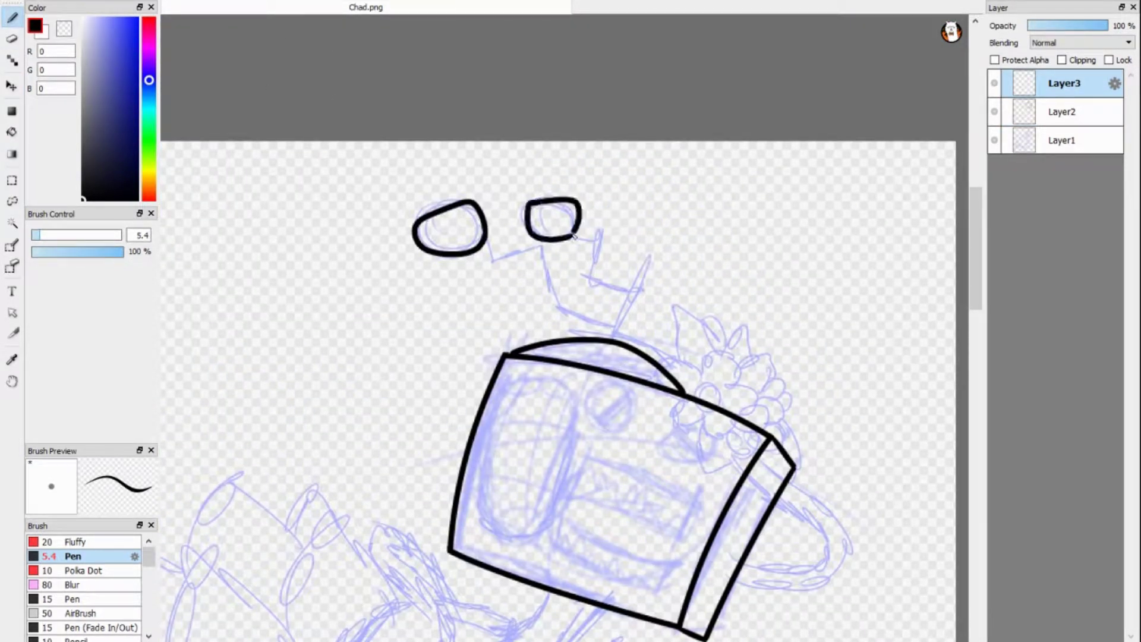
mouse_move(488, 237)
mouse_down()
mouse_move(538, 253)
mouse_move(586, 333)
mouse_up()
drag(574, 237, 645, 341)
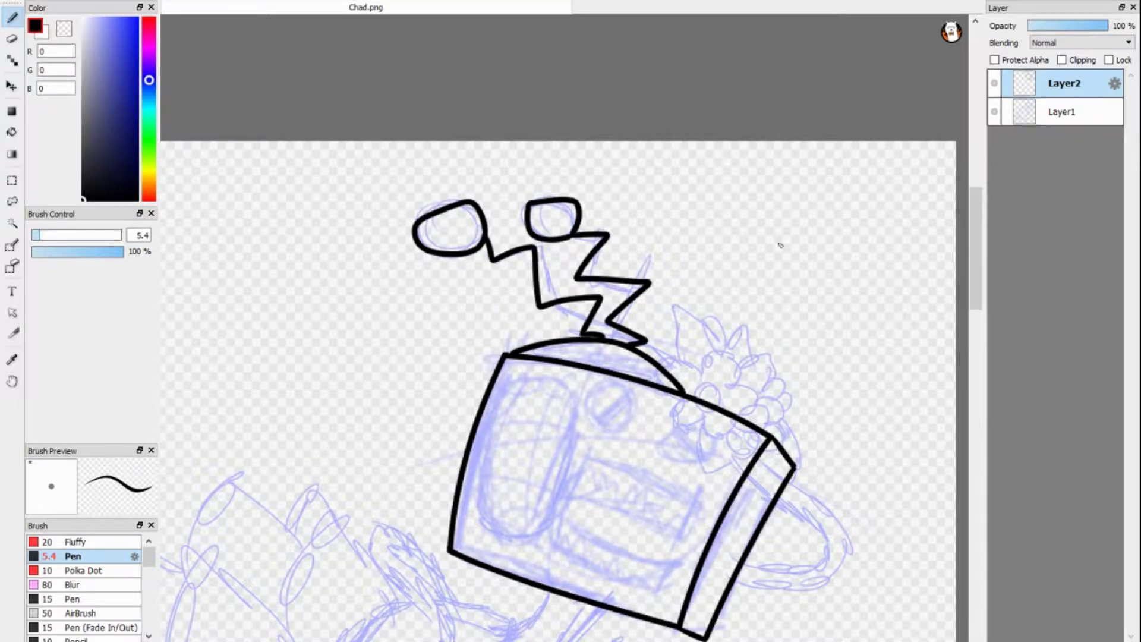
- Ink the face features: a tall oval, two round knobs and two curved panels
scroll(781, 246, down, 3)
key(ctrl+z)
mouse_move(547, 367)
mouse_down()
mouse_move(532, 234)
mouse_move(556, 356)
mouse_up()
key(ctrl+z)
mouse_move(485, 268)
mouse_down()
mouse_move(484, 398)
mouse_move(486, 267)
mouse_up()
mouse_move(584, 318)
mouse_down()
mouse_move(677, 393)
mouse_move(569, 356)
mouse_up()
mouse_move(556, 381)
mouse_down()
mouse_move(677, 413)
mouse_move(550, 390)
mouse_move(556, 380)
mouse_up()
drag(594, 264, 594, 263)
drag(672, 286, 670, 283)
key(ctrl+z)
- Ink the neck lines and, on a new layer, the wavy garment edge running down from the collar
scroll(672, 286, down, 3)
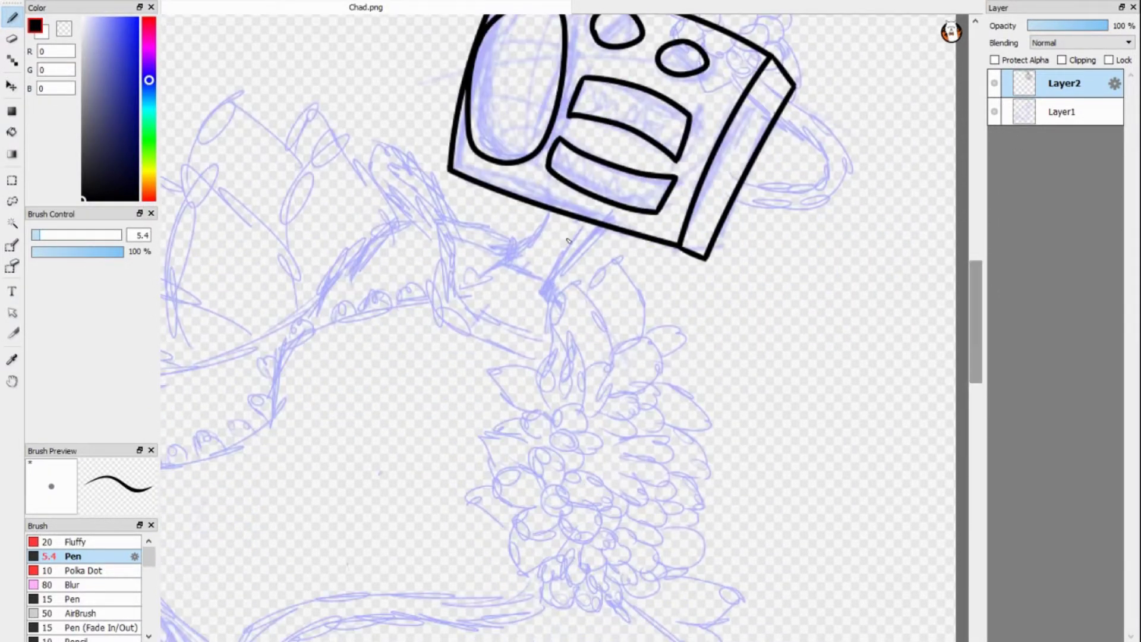
drag(603, 229, 541, 326)
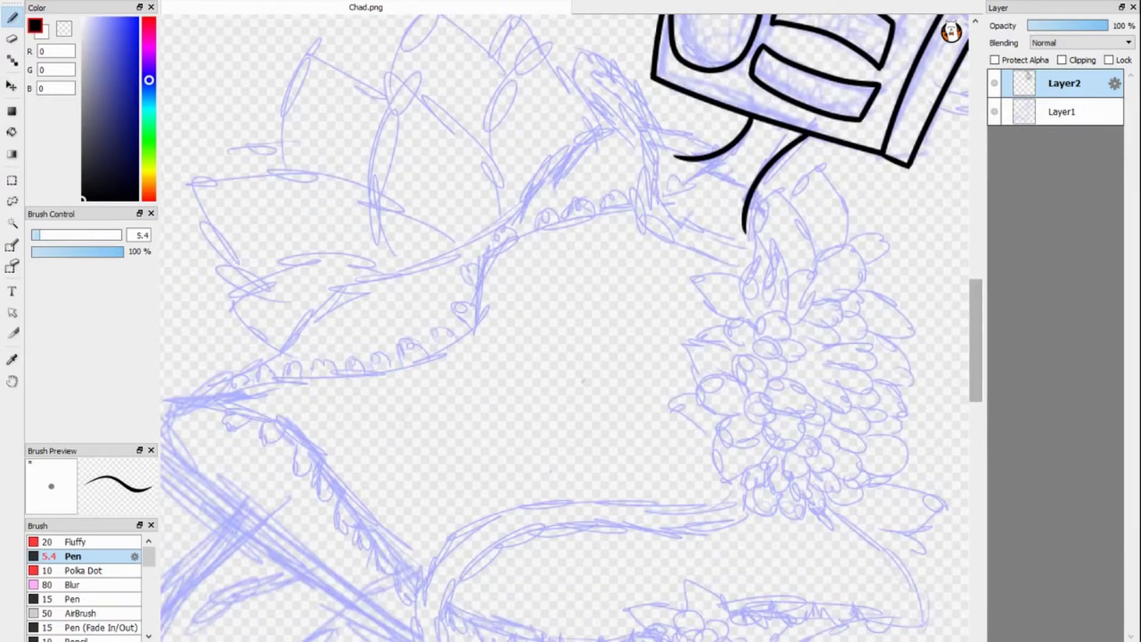
key(ctrl+shift+n)
drag(753, 159, 481, 319)
key(ctrl+z)
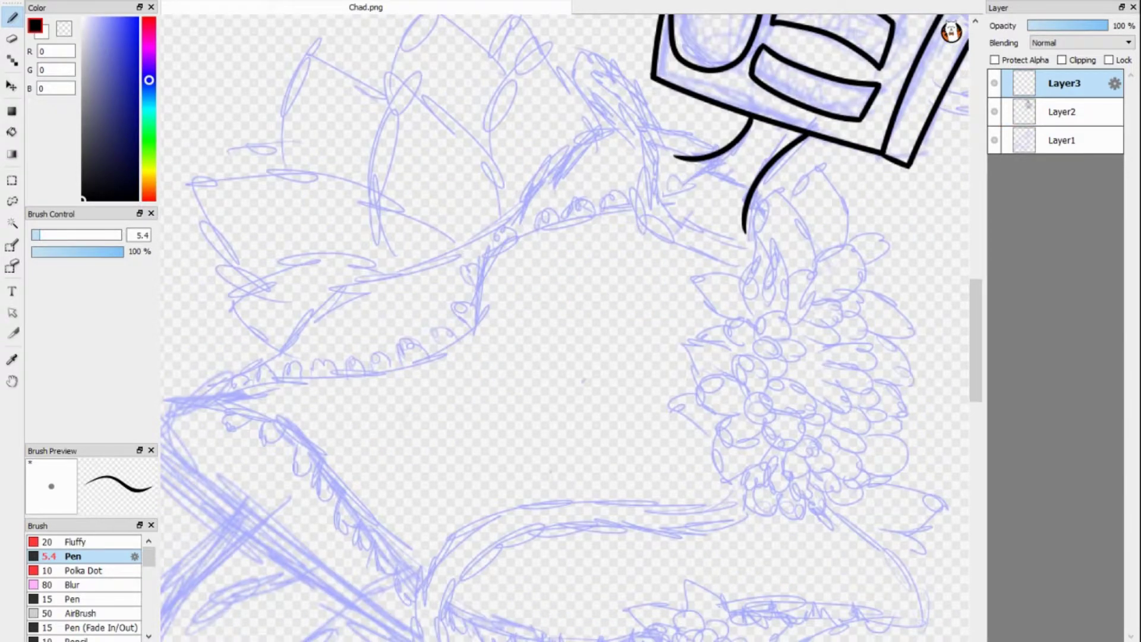
scroll(565, 327, down, 3)
drag(650, 190, 704, 210)
mouse_move(656, 203)
mouse_down()
mouse_move(476, 323)
mouse_move(624, 493)
mouse_move(754, 376)
mouse_move(703, 214)
mouse_up()
key(ctrl+z)
scroll(589, 264, up, 2)
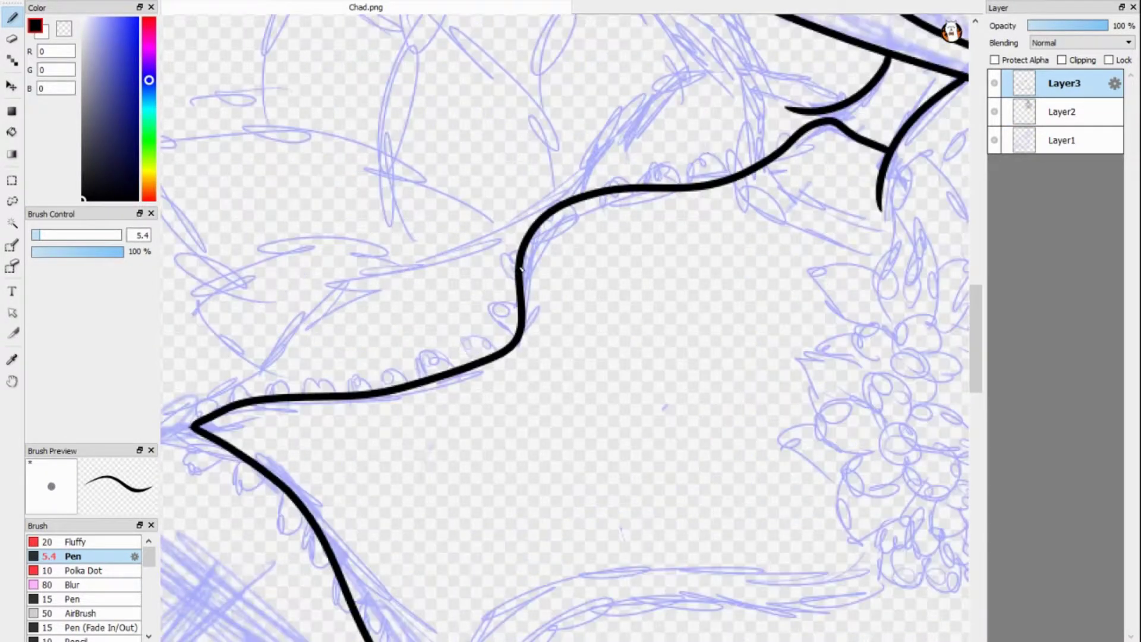
- Hide Layer2 and ink a scalloped trim along the upper and lower garment edges
click(995, 111)
mouse_move(888, 152)
mouse_down()
mouse_move(802, 126)
mouse_move(652, 186)
mouse_move(558, 194)
mouse_move(498, 259)
mouse_move(482, 335)
mouse_move(452, 366)
mouse_move(237, 390)
mouse_move(182, 437)
mouse_move(225, 447)
mouse_move(249, 478)
mouse_up()
scroll(249, 479, down, 5)
mouse_move(255, 220)
mouse_down()
mouse_move(312, 284)
mouse_move(362, 401)
mouse_move(446, 467)
mouse_move(532, 506)
mouse_move(686, 493)
mouse_up()
- Ink the garment's right-hand outer edge and the curved line beneath the scalloped hem
mouse_move(686, 494)
mouse_down()
mouse_move(458, 472)
mouse_move(681, 431)
mouse_move(761, 454)
mouse_move(862, 454)
mouse_move(446, 497)
mouse_up()
key(ctrl+z)
drag(878, 459, 497, 522)
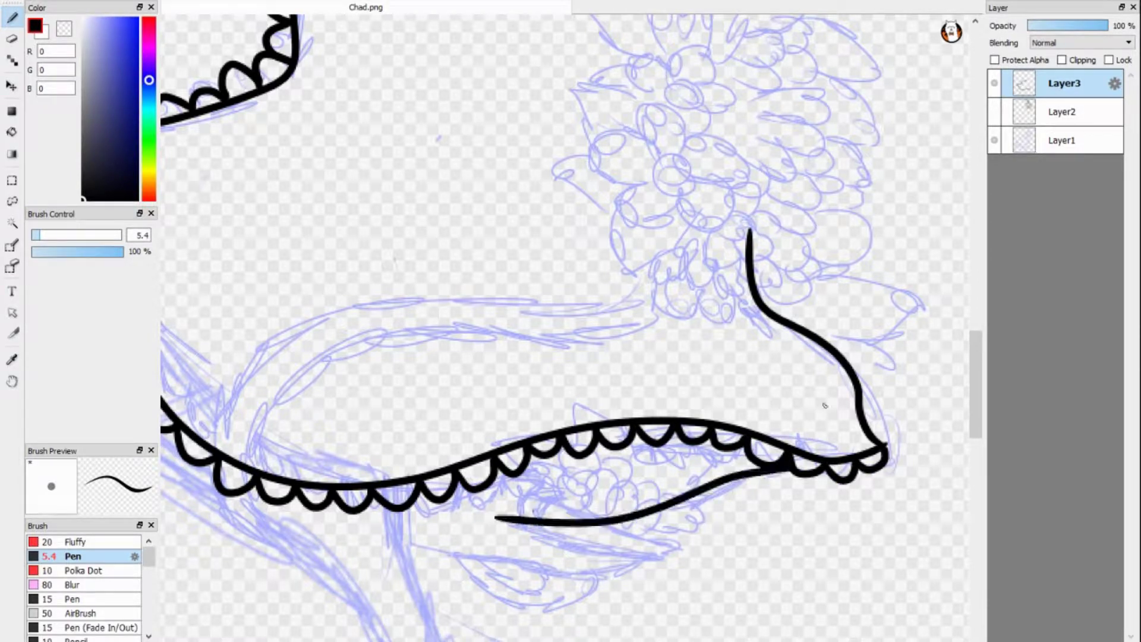
- On a new layer, ink the rounded far shoulder and the garment's back outline behind the scallops
scroll(546, 181, down, 5)
scroll(546, 181, up, 3)
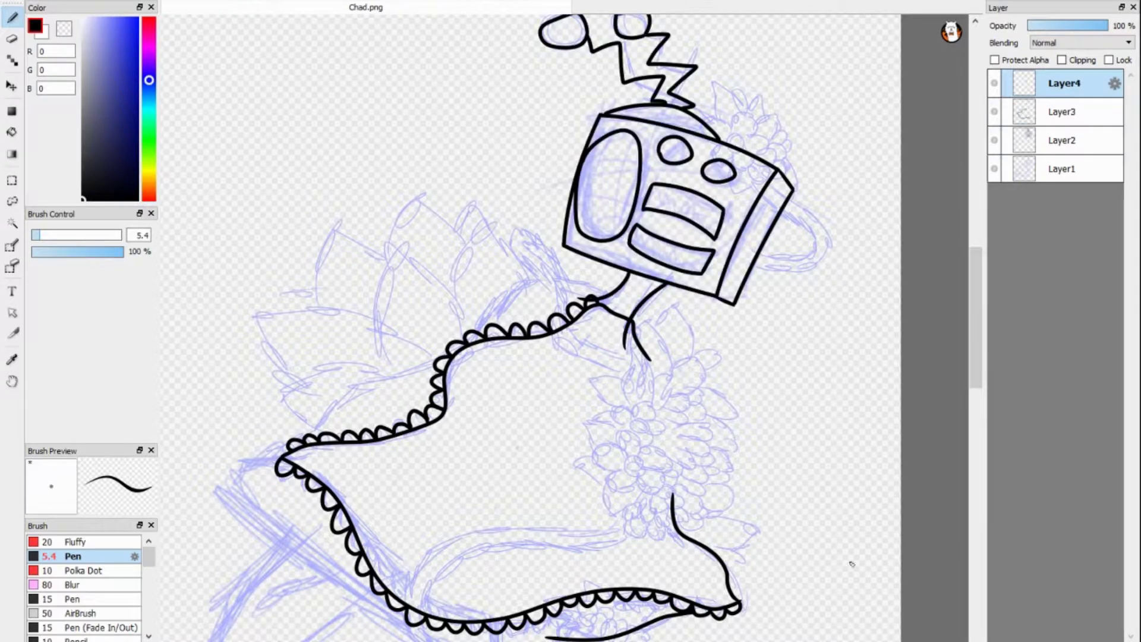
drag(602, 294, 489, 305)
drag(435, 360, 234, 479)
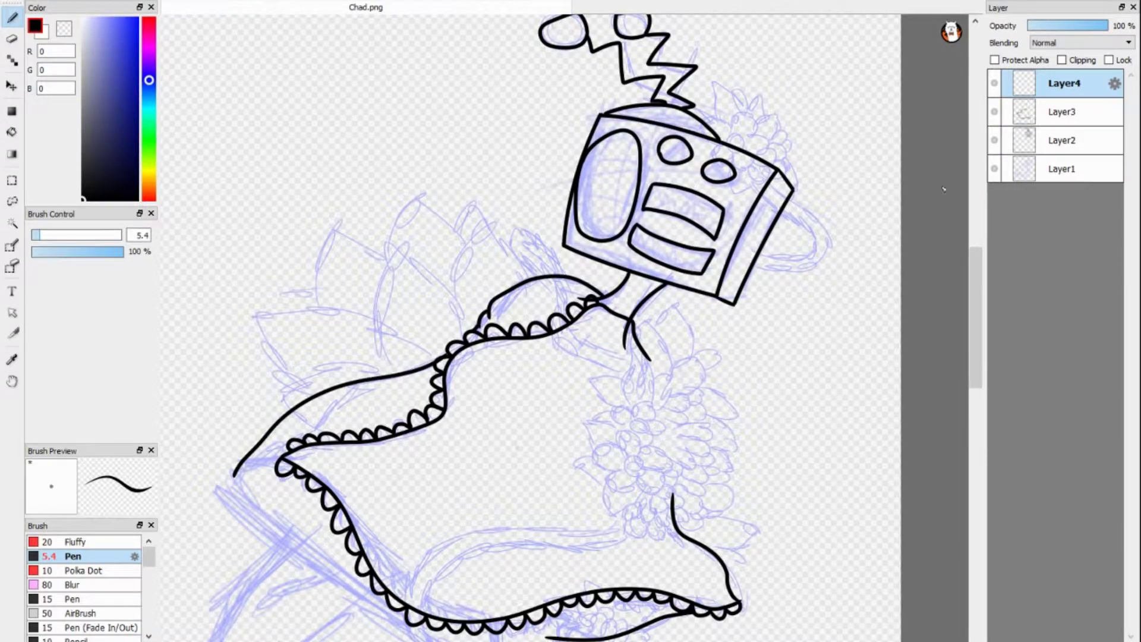
- Erase the overlapping lines at the neck and collar with the sketch hidden, and merge the line layers into Layer2
click(994, 168)
scroll(594, 357, down, 3)
click(12, 39)
key(ctrl+e)
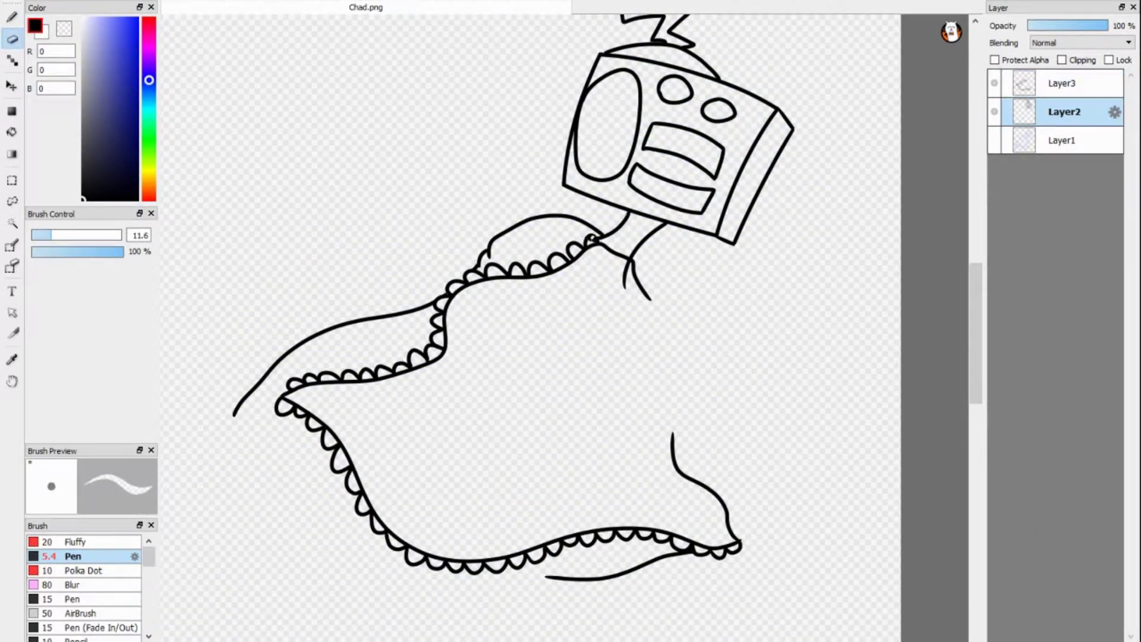
click(1064, 83)
key(ctrl+e)
click(994, 112)
- On a new layer, ink the outline of the front leg and foot extending from under the scalloped trim
drag(979, 263, 979, 298)
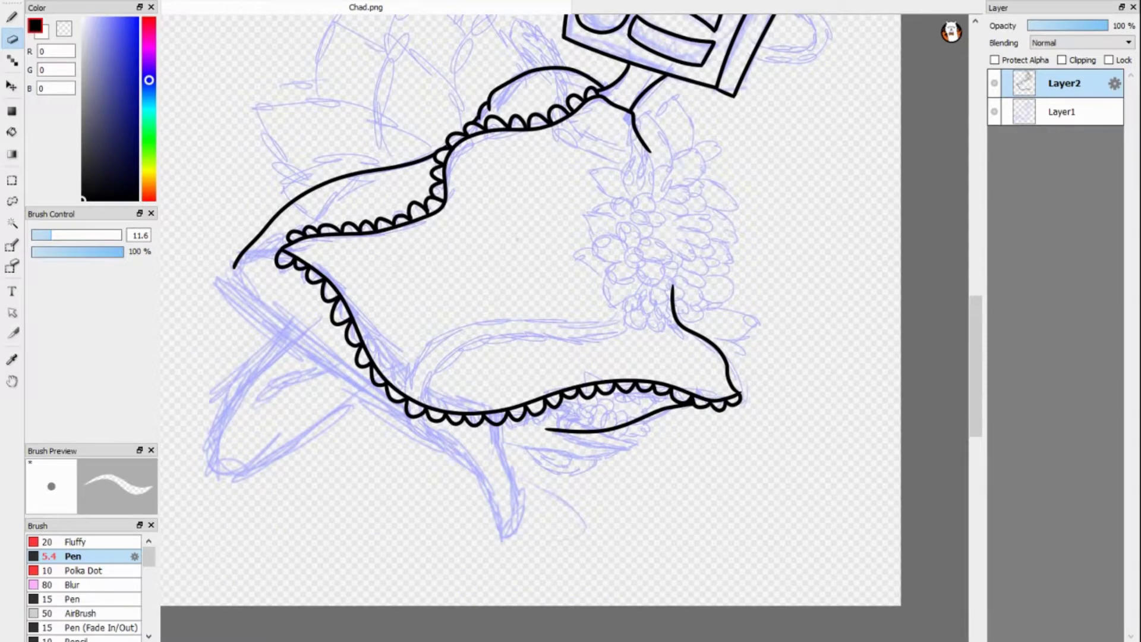
key(b)
key(ctrl+shift+n)
key(ctrl+plus)
key(ctrl+plus)
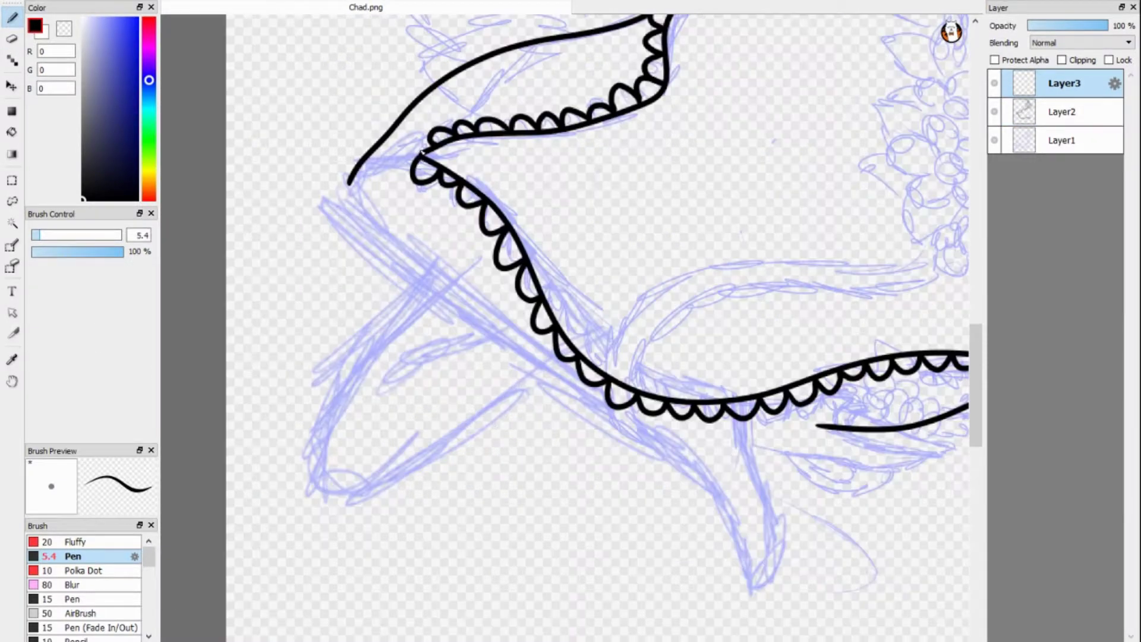
mouse_move(421, 153)
mouse_down()
mouse_move(668, 454)
mouse_move(743, 417)
mouse_up()
key(ctrl+z)
- Ink the crossed rear leg and its inner contour line below the front leg
mouse_move(420, 289)
mouse_down()
mouse_move(319, 436)
mouse_move(538, 368)
mouse_up()
drag(389, 384, 488, 334)
key(ctrl+z)
key(ctrl+z)
drag(421, 290, 538, 368)
drag(381, 376, 486, 337)
scroll(596, 510, right, 3)
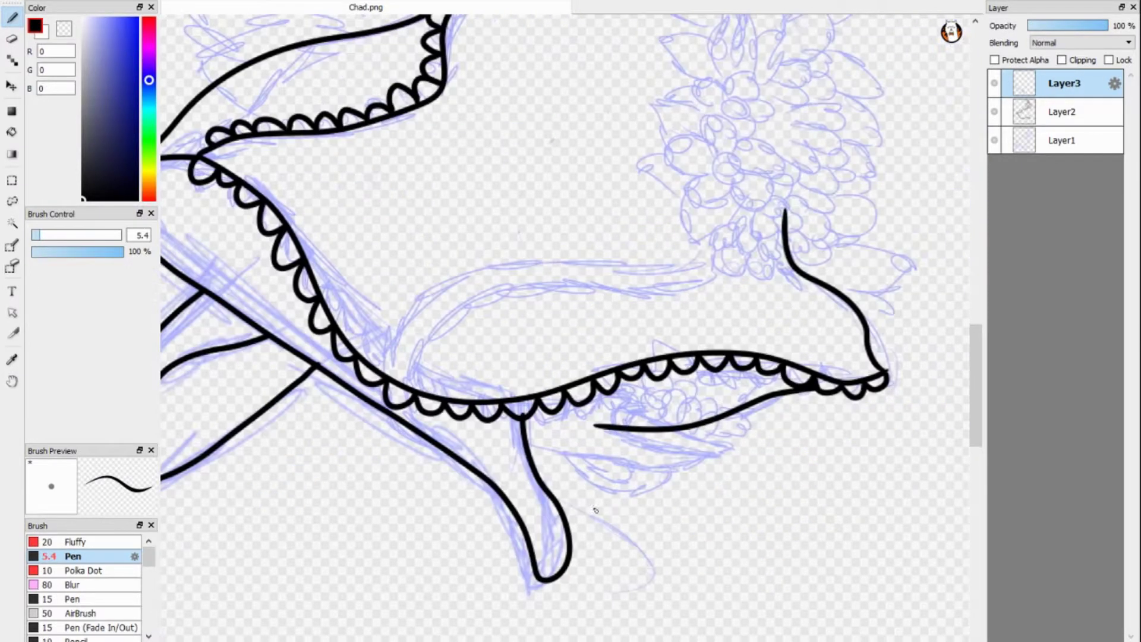
- Hide Layer2 and ink the fingers of the hand beneath the garment hem
click(994, 112)
drag(607, 428, 713, 458)
drag(527, 443, 675, 466)
mouse_move(615, 406)
mouse_down()
mouse_move(737, 441)
mouse_move(660, 407)
mouse_move(707, 410)
mouse_up()
- Show Layer2, hide the sketch and erase the overlapping lines around the hand
click(995, 111)
click(995, 141)
key(e)
drag(592, 428, 687, 428)
scroll(372, 247, down, 3)
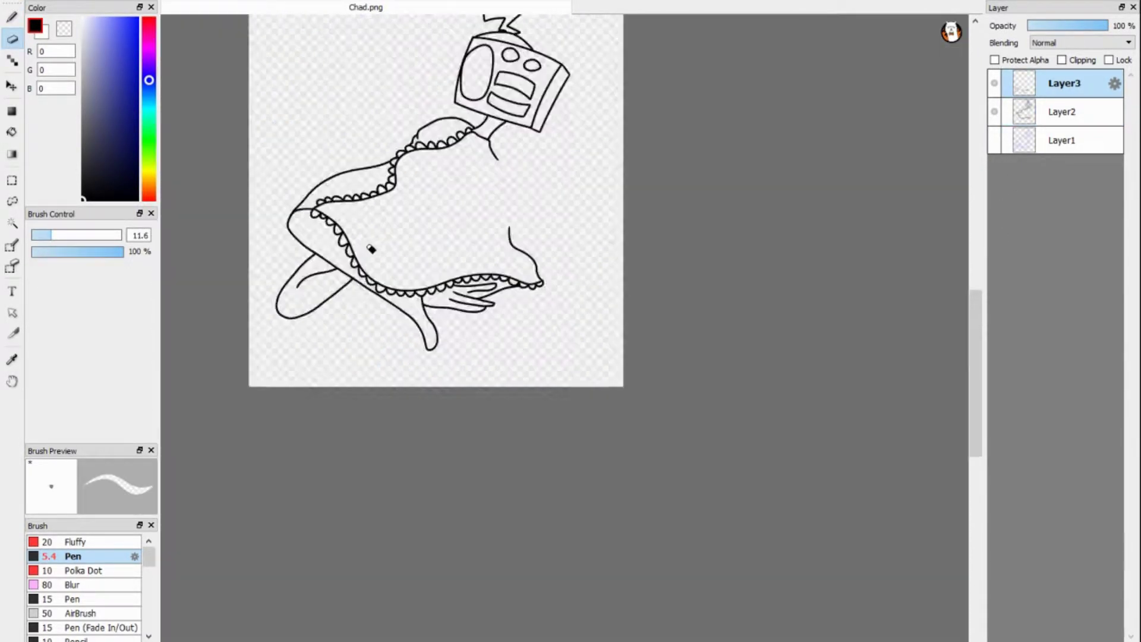
- Show the sketch, merge and fade the finished line art, and add a fresh top layer for inking
scroll(372, 247, up, 1)
scroll(979, 324, down, 3)
click(994, 140)
click(1064, 112)
click(1064, 83)
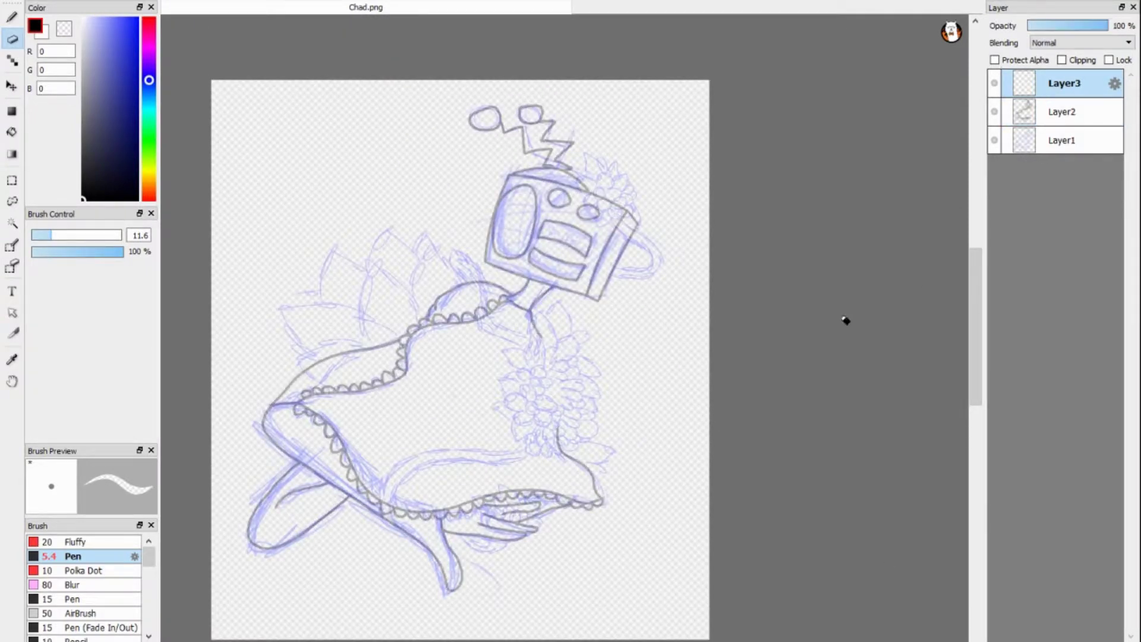
- Ink the petals and leaves of the small flower at the upper corner of the head
key(b)
scroll(600, 155, up, 4)
scroll(600, 155, up, 2)
drag(590, 337, 592, 333)
drag(595, 343, 636, 345)
mouse_move(592, 297)
mouse_down()
mouse_move(631, 294)
mouse_move(580, 327)
mouse_up()
mouse_move(578, 334)
mouse_down()
mouse_move(538, 381)
mouse_move(585, 393)
mouse_up()
drag(663, 351, 743, 392)
drag(648, 410, 695, 417)
drag(702, 380, 761, 416)
drag(719, 315, 767, 357)
mouse_move(659, 279)
mouse_down()
mouse_move(737, 280)
mouse_move(764, 297)
mouse_up()
drag(558, 405, 666, 416)
mouse_move(535, 238)
mouse_down()
mouse_move(594, 166)
mouse_move(694, 194)
mouse_move(795, 285)
mouse_move(672, 380)
mouse_up()
- Ink the curved loop attached to the side of the head
scroll(695, 195, down, 5)
mouse_move(692, 173)
mouse_down()
mouse_move(847, 290)
mouse_move(642, 442)
mouse_up()
scroll(642, 443, up, 4)
drag(838, 345, 704, 454)
- Ink the round centre and surrounding petals of the large flower on the chest
scroll(704, 455, down, 12)
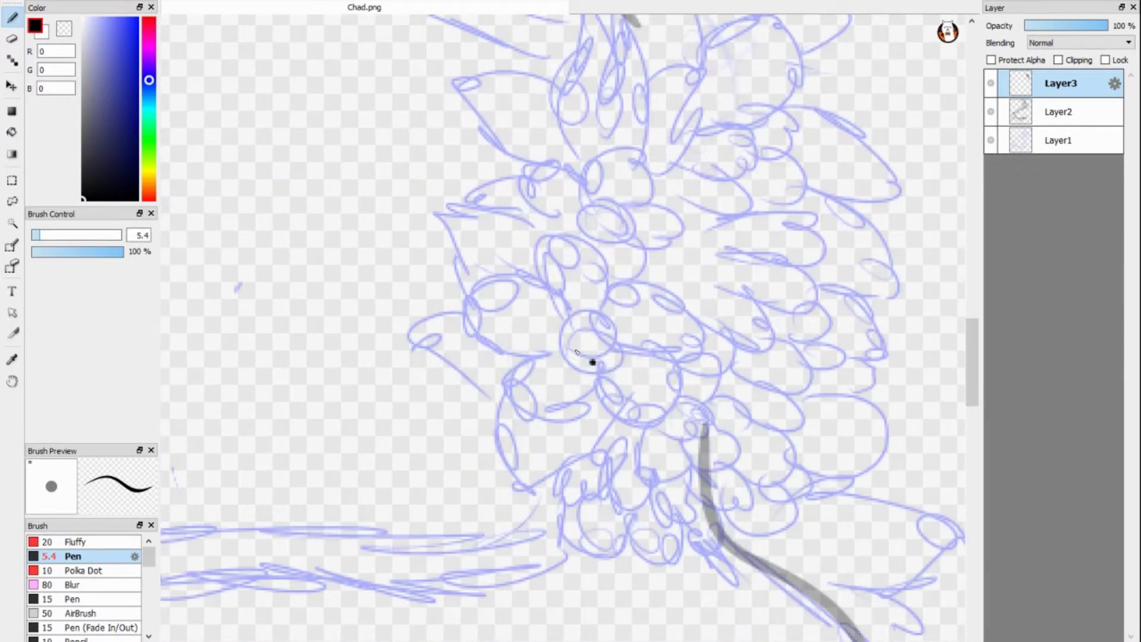
drag(595, 362, 602, 380)
mouse_move(601, 383)
mouse_down()
mouse_move(618, 415)
mouse_move(597, 352)
mouse_up()
mouse_move(598, 340)
mouse_down()
mouse_move(568, 315)
mouse_move(549, 356)
mouse_up()
key(ctrl+z)
mouse_move(589, 312)
mouse_down()
mouse_move(551, 282)
mouse_move(538, 356)
mouse_up()
drag(587, 238, 610, 220)
mouse_move(612, 217)
mouse_down()
mouse_move(657, 262)
mouse_move(559, 238)
mouse_up()
- Ink more petals and pointed leaves above the large flower's centre
mouse_move(654, 211)
mouse_down()
mouse_move(737, 321)
mouse_move(683, 362)
mouse_up()
drag(583, 193, 547, 165)
drag(544, 95, 585, 190)
scroll(586, 190, up, 3)
drag(565, 279, 648, 333)
drag(654, 277, 689, 351)
drag(627, 226, 707, 238)
mouse_move(695, 262)
mouse_down()
mouse_move(707, 333)
mouse_move(767, 398)
mouse_up()
key(ctrl+z)
- Ink clusters of small overlapping petals below the large flower's centre
scroll(703, 331, down, 7)
mouse_move(597, 185)
mouse_down()
mouse_move(568, 235)
mouse_move(683, 202)
mouse_up()
mouse_move(683, 134)
mouse_down()
mouse_move(714, 214)
mouse_move(684, 193)
mouse_up()
key(ctrl+z)
drag(586, 241, 636, 279)
drag(642, 214, 702, 286)
drag(690, 190, 743, 292)
drag(595, 265, 675, 309)
drag(580, 273, 621, 306)
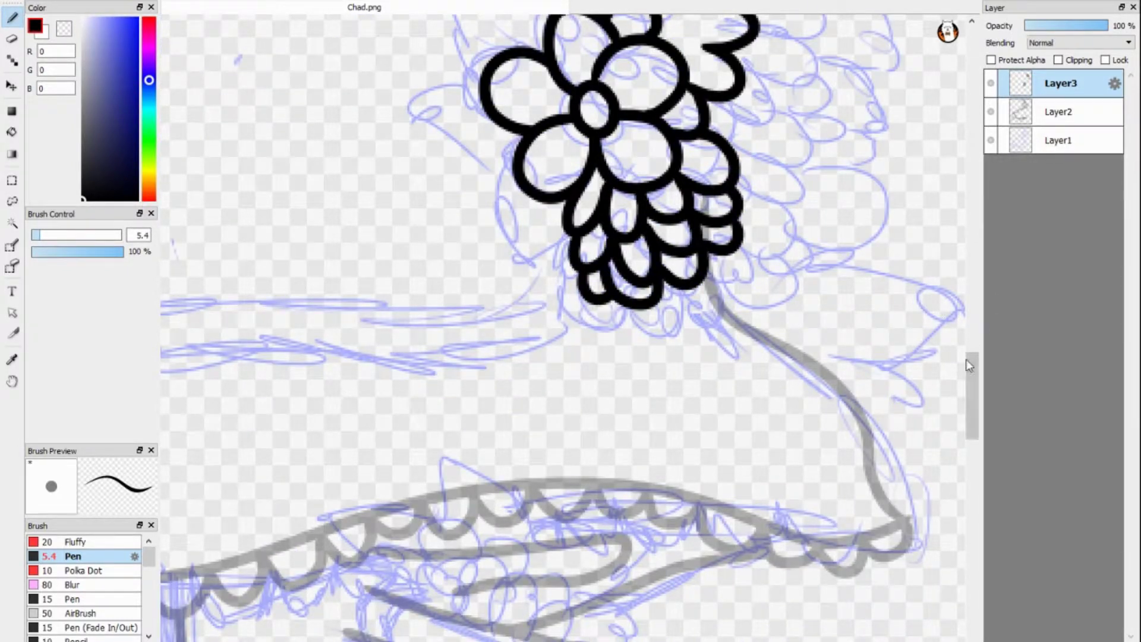
- Ink the pointed outer leaves along the large flower's left side
scroll(595, 309, up, 4)
drag(511, 404, 565, 505)
drag(481, 318, 512, 404)
mouse_move(526, 220)
mouse_down()
mouse_move(425, 237)
mouse_move(484, 312)
mouse_up()
mouse_move(562, 95)
mouse_down()
mouse_move(494, 179)
mouse_move(523, 205)
mouse_up()
key(ctrl+z)
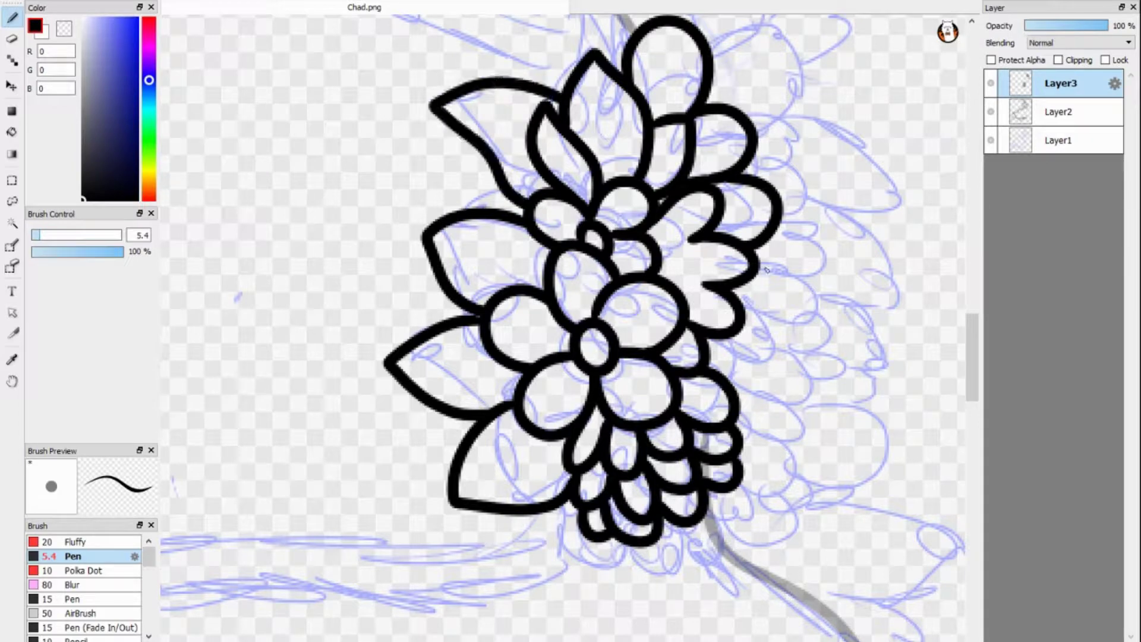
- Ink layered rounded petals along the large flower's right side
mouse_move(755, 208)
mouse_down()
mouse_move(737, 291)
mouse_move(773, 407)
mouse_move(737, 544)
mouse_move(669, 523)
mouse_up()
mouse_move(826, 306)
mouse_down()
mouse_move(784, 351)
mouse_move(829, 395)
mouse_up()
drag(788, 390, 871, 425)
scroll(844, 416, up, 3)
scroll(772, 285, up, 4)
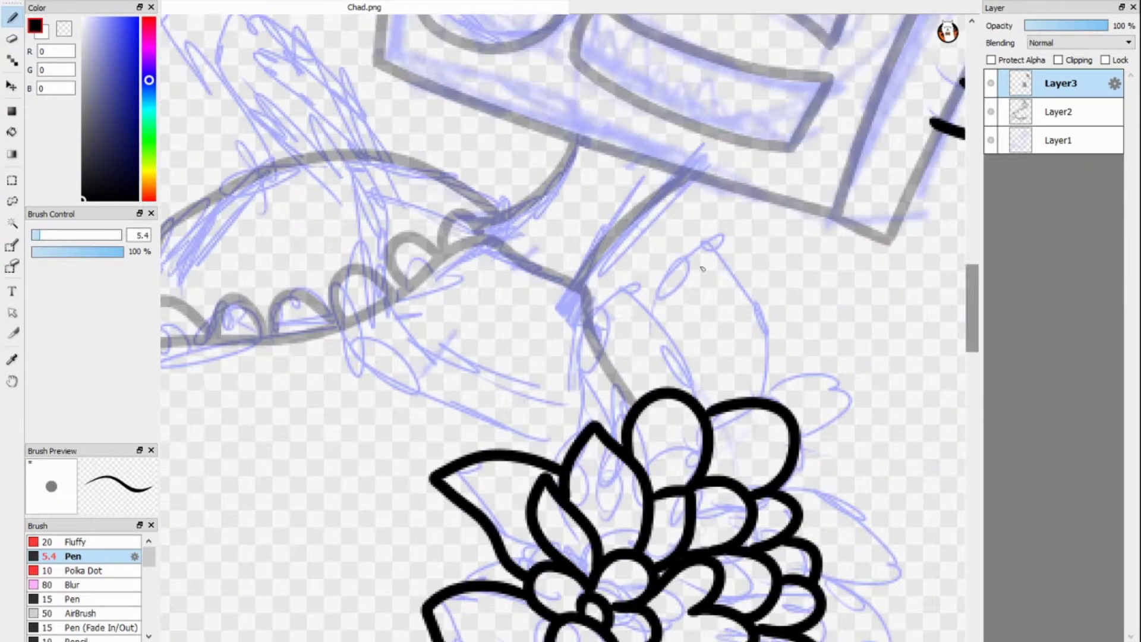
- Ink the remaining pointed outer leaves above, beside and below the large flower
drag(630, 393, 698, 395)
mouse_move(708, 395)
mouse_down()
mouse_move(785, 395)
mouse_move(791, 473)
mouse_up()
scroll(773, 416, down, 8)
scroll(773, 297, up, 2)
mouse_move(784, 182)
mouse_down()
mouse_move(832, 277)
mouse_move(833, 395)
mouse_up()
drag(832, 404, 844, 446)
scroll(844, 443, down, 5)
drag(856, 345, 903, 419)
drag(803, 423, 913, 451)
scroll(594, 416, down, 3)
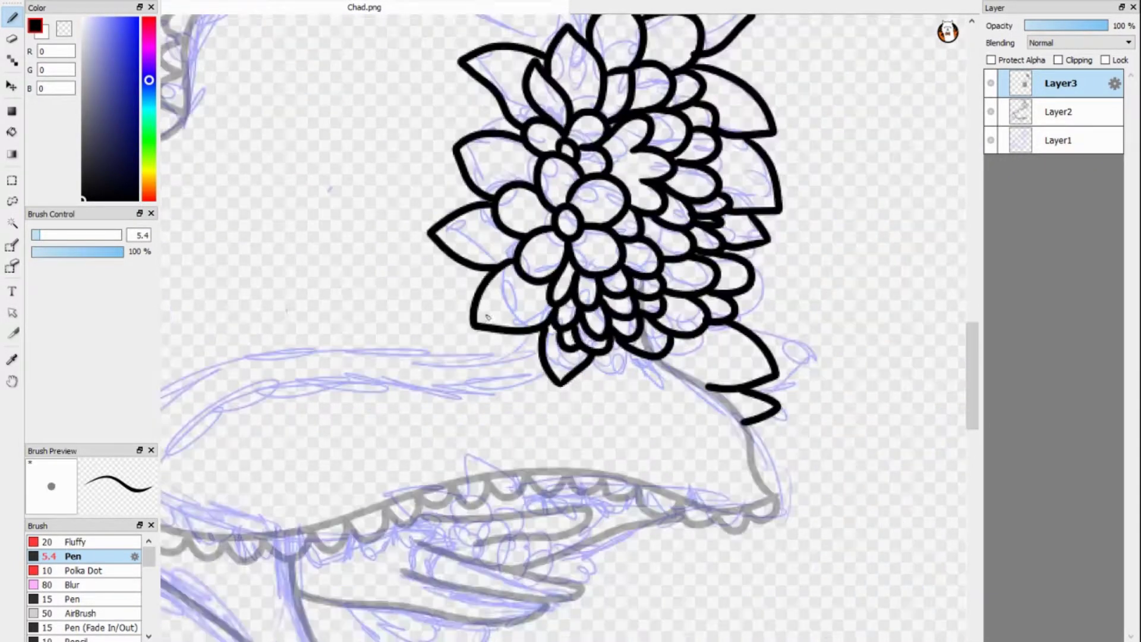
- Ink the two parallel curved lines of the band sweeping from the large flower to the front leg
mouse_move(666, 334)
mouse_down()
mouse_move(314, 493)
mouse_move(389, 519)
mouse_up()
mouse_move(676, 355)
mouse_down()
mouse_move(553, 377)
mouse_move(380, 515)
mouse_up()
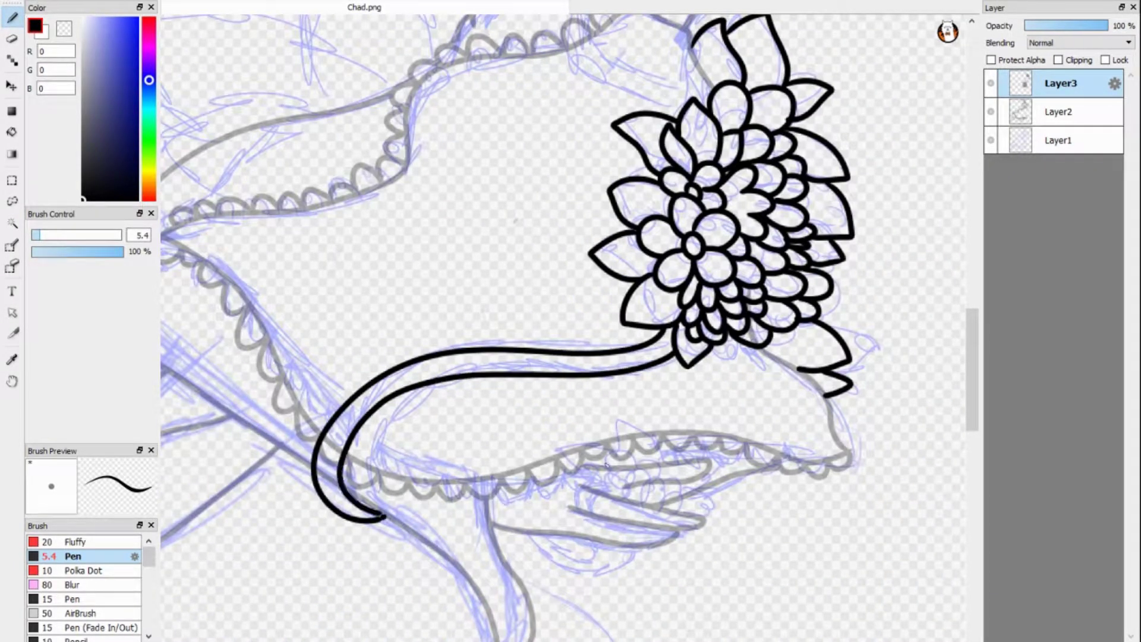
- Ink the small flower's rounded petals and pointed leaves at the lower hem, plus the double curved loop beneath it
scroll(951, 369, down, 3)
scroll(612, 338, up, 2)
mouse_move(615, 348)
mouse_down()
mouse_move(684, 381)
mouse_move(678, 315)
mouse_move(790, 380)
mouse_up()
drag(746, 309, 787, 386)
drag(550, 381, 606, 342)
drag(589, 390, 609, 345)
mouse_move(595, 443)
mouse_down()
mouse_move(579, 479)
mouse_move(496, 431)
mouse_up()
drag(464, 428, 639, 455)
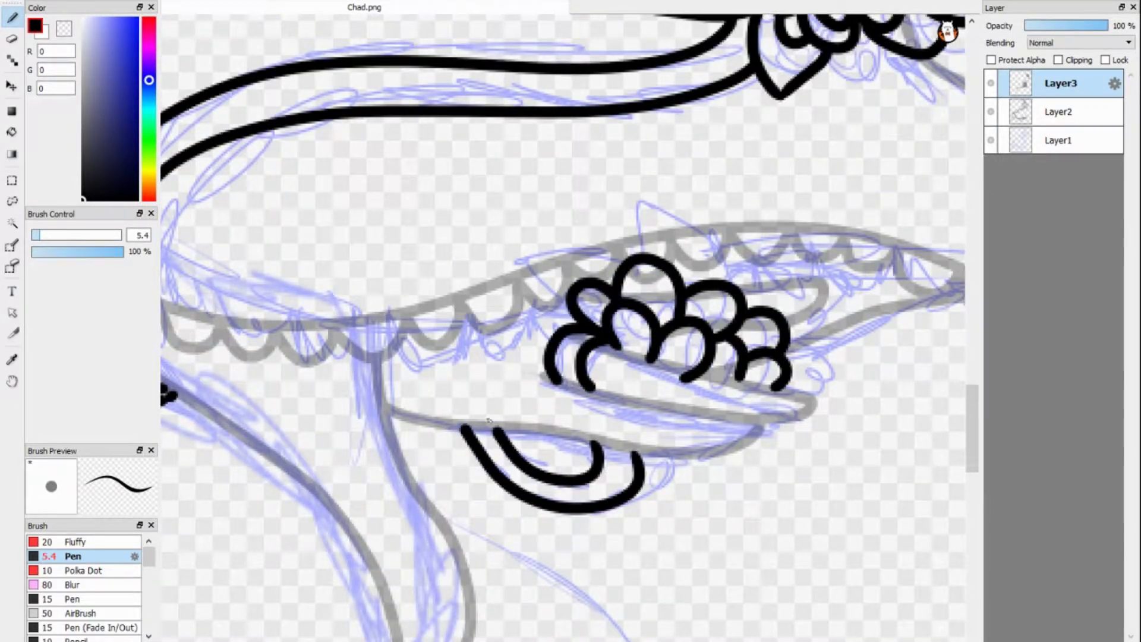
mouse_move(567, 298)
mouse_down()
mouse_move(633, 260)
mouse_move(740, 279)
mouse_up()
mouse_move(737, 276)
mouse_down()
mouse_move(835, 330)
mouse_move(812, 399)
mouse_move(740, 267)
mouse_move(713, 306)
mouse_move(824, 413)
mouse_up()
- Ink the large front leaves fanning out behind the character's shoulder over the blue sketch
scroll(811, 399, down, 3)
scroll(798, 410, up, 3)
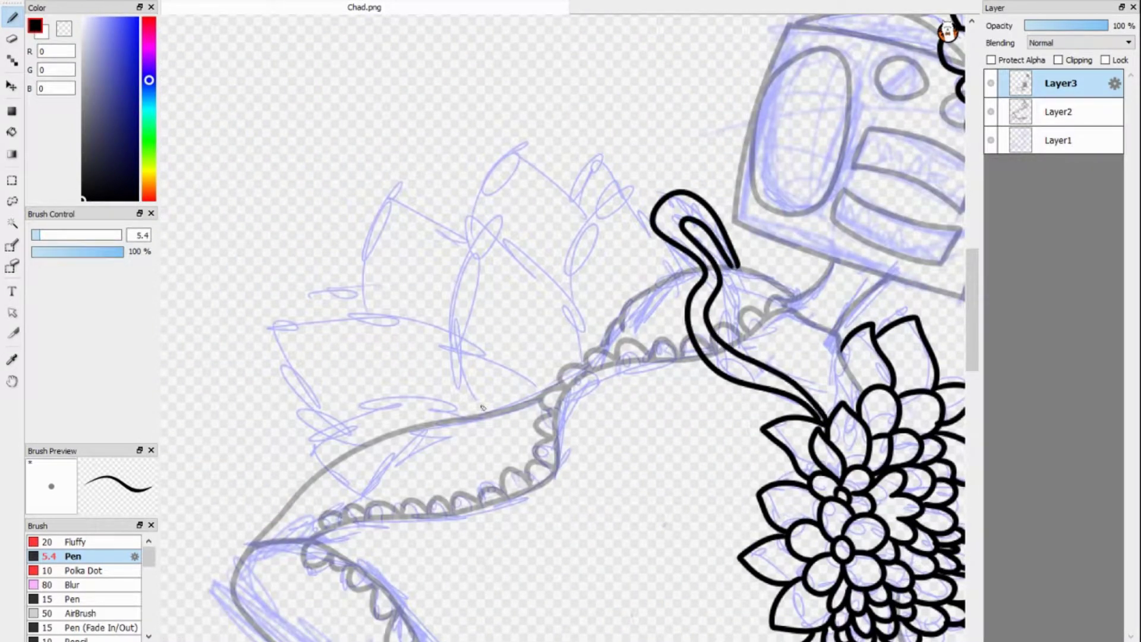
mouse_move(484, 409)
mouse_down()
mouse_move(597, 358)
mouse_move(336, 462)
mouse_up()
mouse_move(321, 404)
mouse_down()
mouse_move(419, 308)
mouse_move(446, 322)
mouse_move(321, 404)
mouse_up()
key(ctrl+z)
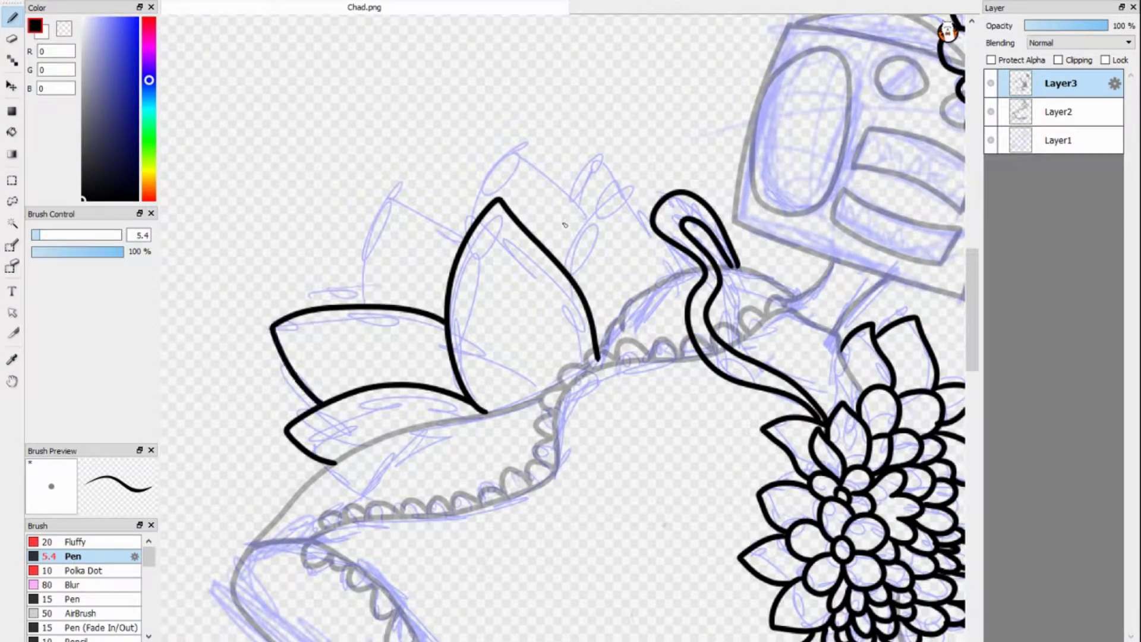
- Ink the remaining pointed leaves of the fan, from the far back leaf across to the one near the curled stem
drag(562, 267, 673, 274)
drag(471, 230, 586, 202)
drag(578, 190, 640, 222)
drag(468, 226, 370, 305)
- Hide the blue sketch on Layer1 and erase the grey Layer2 lines that overlap the new leaves and flowers
click(991, 140)
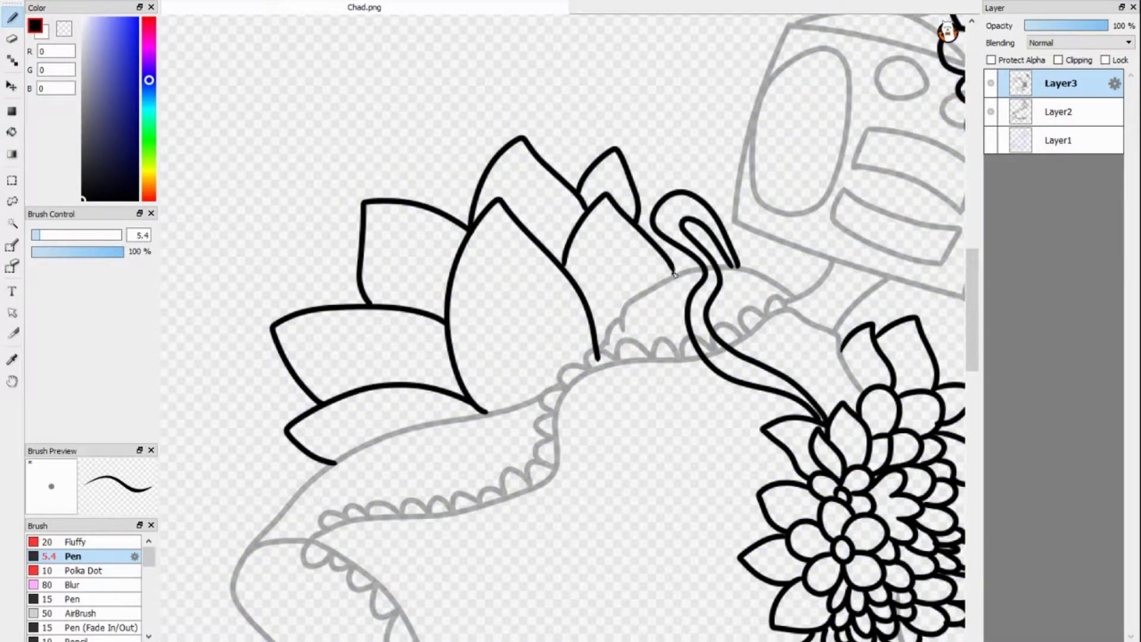
key(e)
drag(605, 357, 267, 554)
key(alt+[)
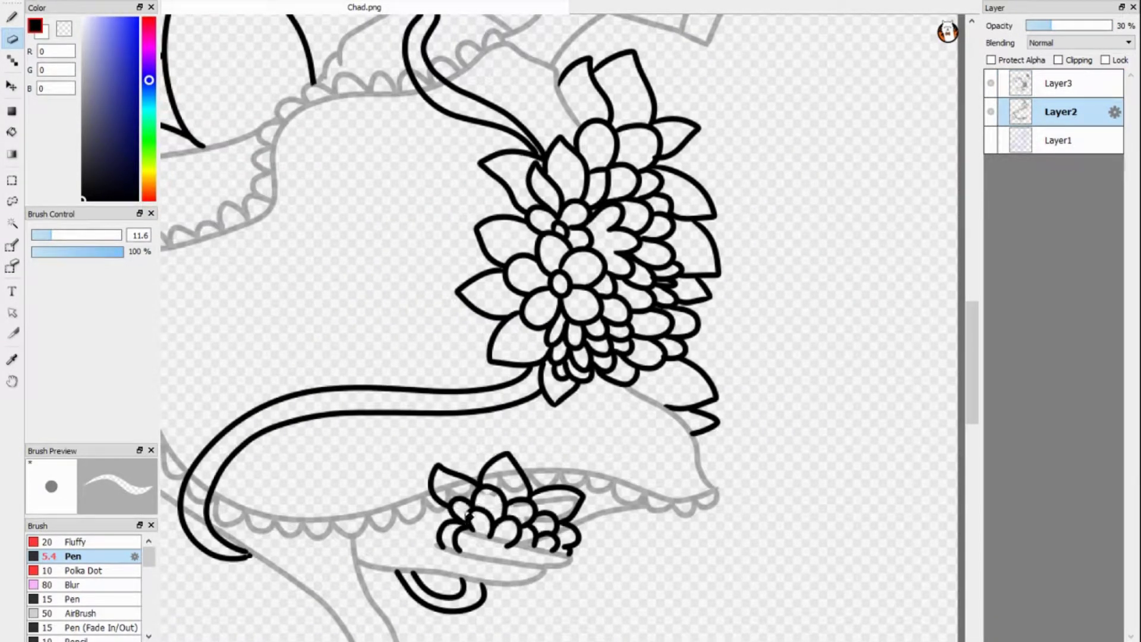
- Raise Layer2's opacity to 58 % and erase its lines running through the flowers
key(ctrl+Up)
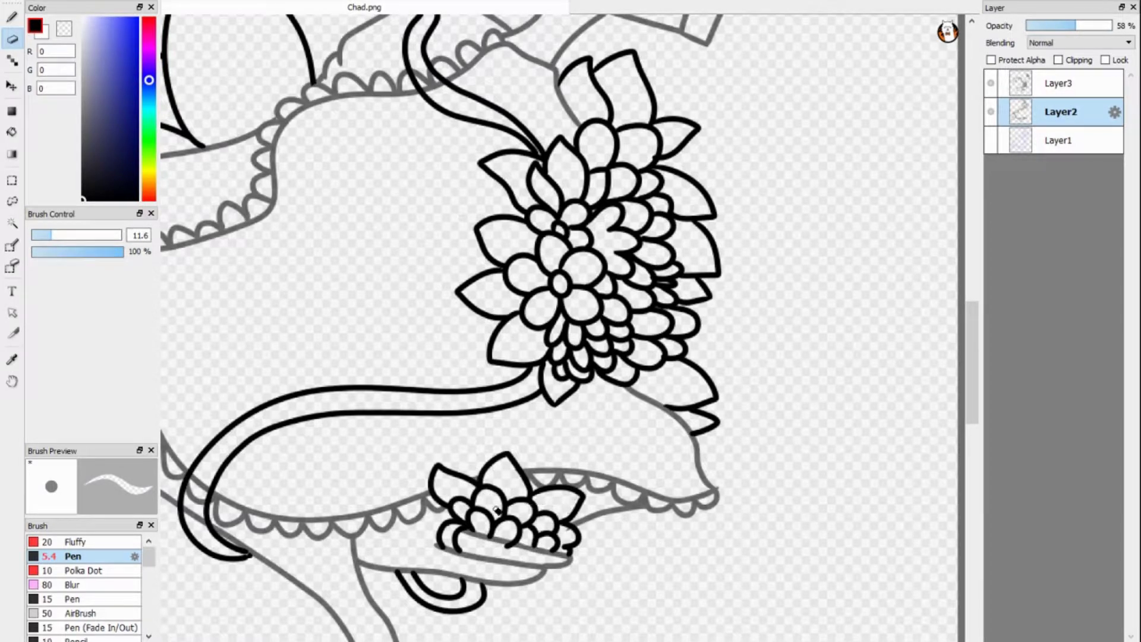
mouse_move(497, 510)
mouse_down()
mouse_move(416, 511)
mouse_move(672, 344)
mouse_move(917, 313)
mouse_up()
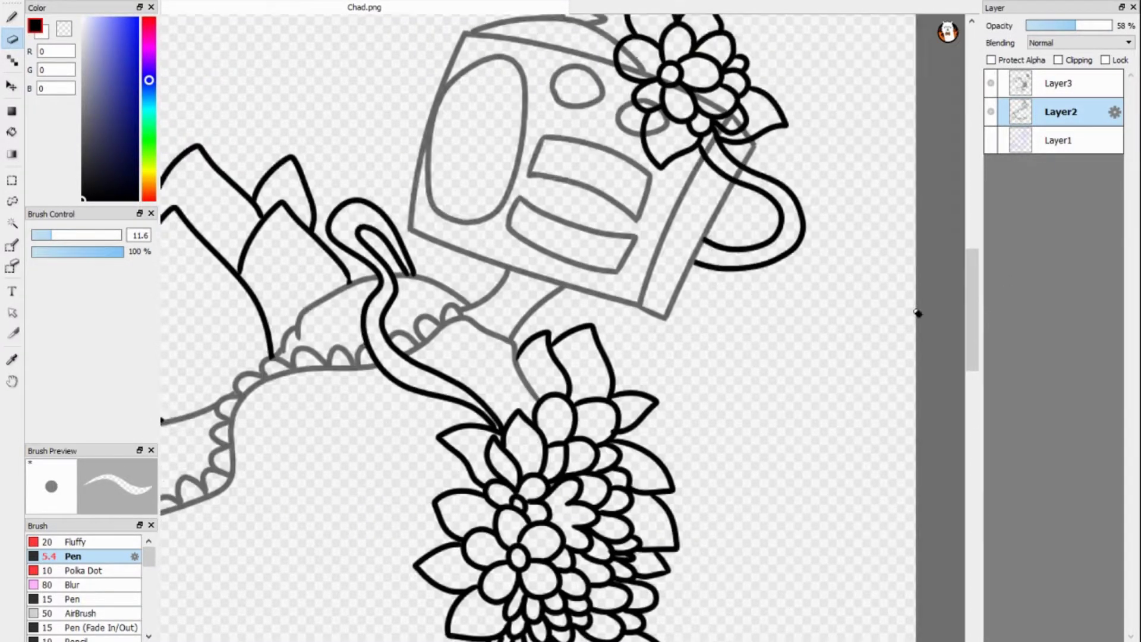
scroll(630, 347, up, 5)
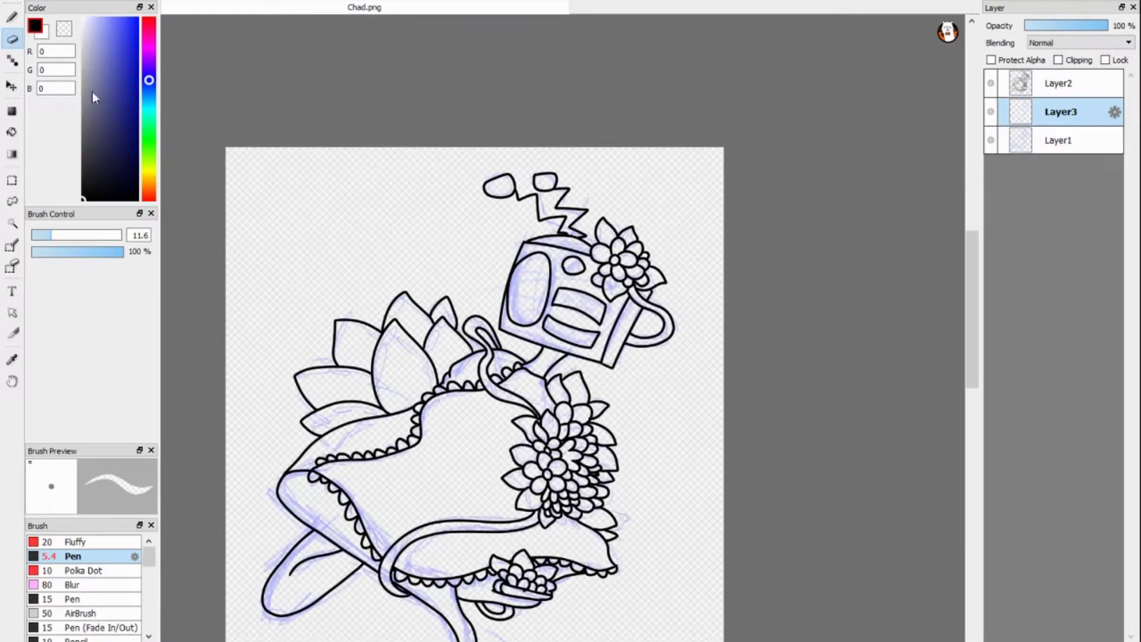
- Draw a blue grid of two vertical and two horizontal curved lines inside the head's large oval on Layer3
key(b)
scroll(540, 229, up, 5)
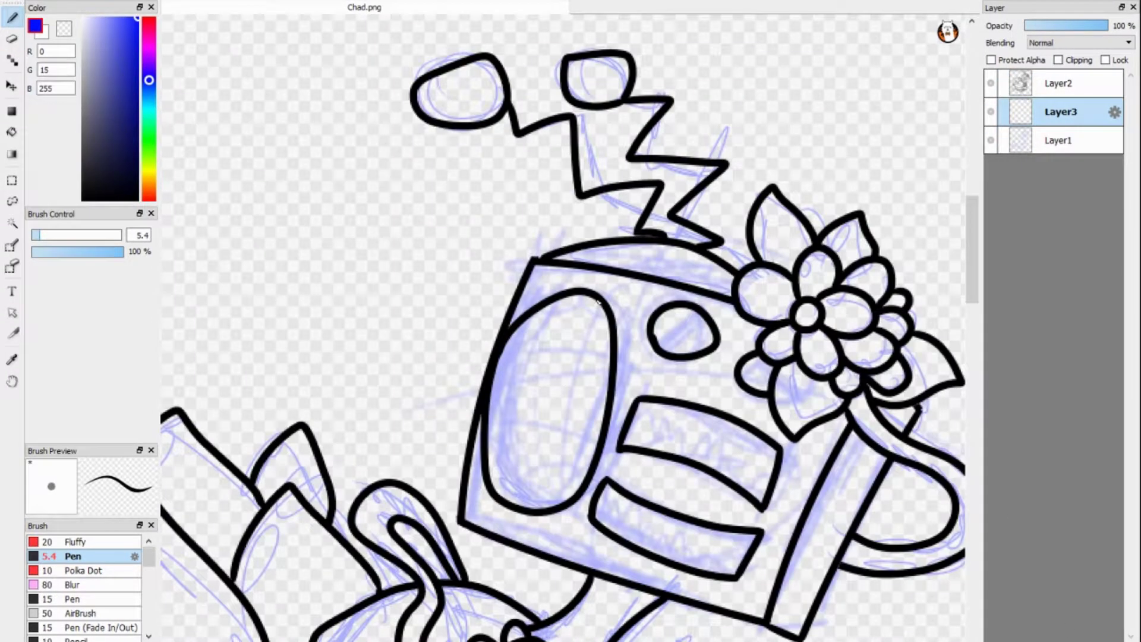
drag(596, 302, 575, 488)
drag(543, 309, 518, 505)
drag(507, 343, 610, 351)
drag(487, 450, 597, 447)
- Draw blue zigzags inside both slots of the face and a blue diagonal bar in the round eye
drag(639, 404, 770, 482)
drag(659, 347, 704, 319)
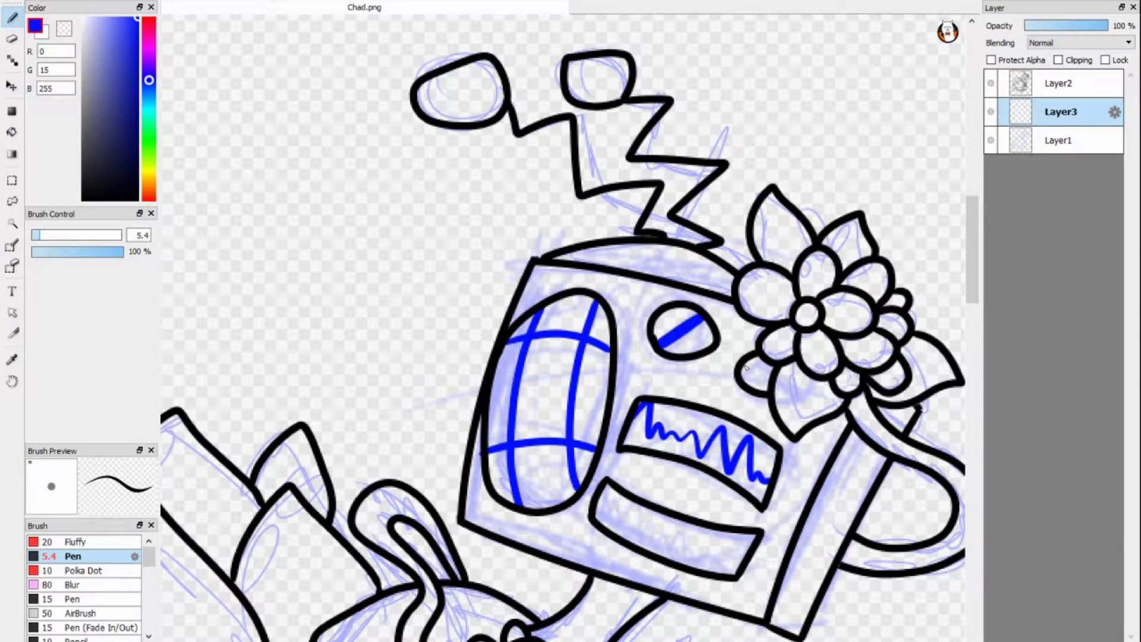
drag(599, 496, 750, 520)
scroll(595, 505, down, 5)
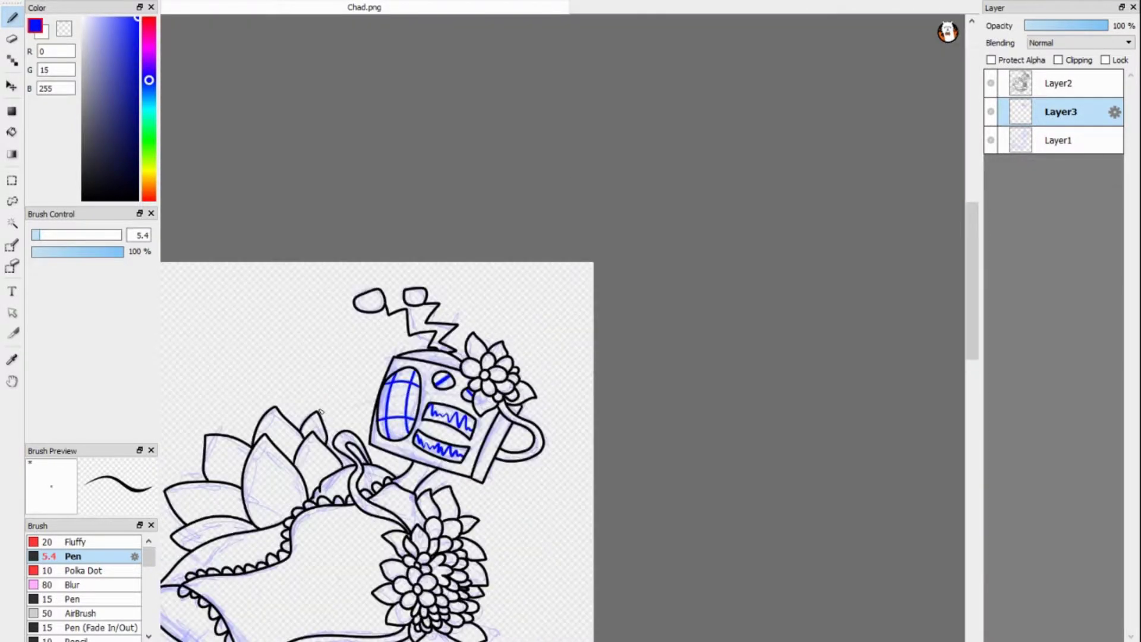
- Hide Layer3 and Layer1, make Layer2 active and set the colour to black
click(991, 111)
click(991, 140)
click(1061, 83)
click(12, 132)
click(83, 198)
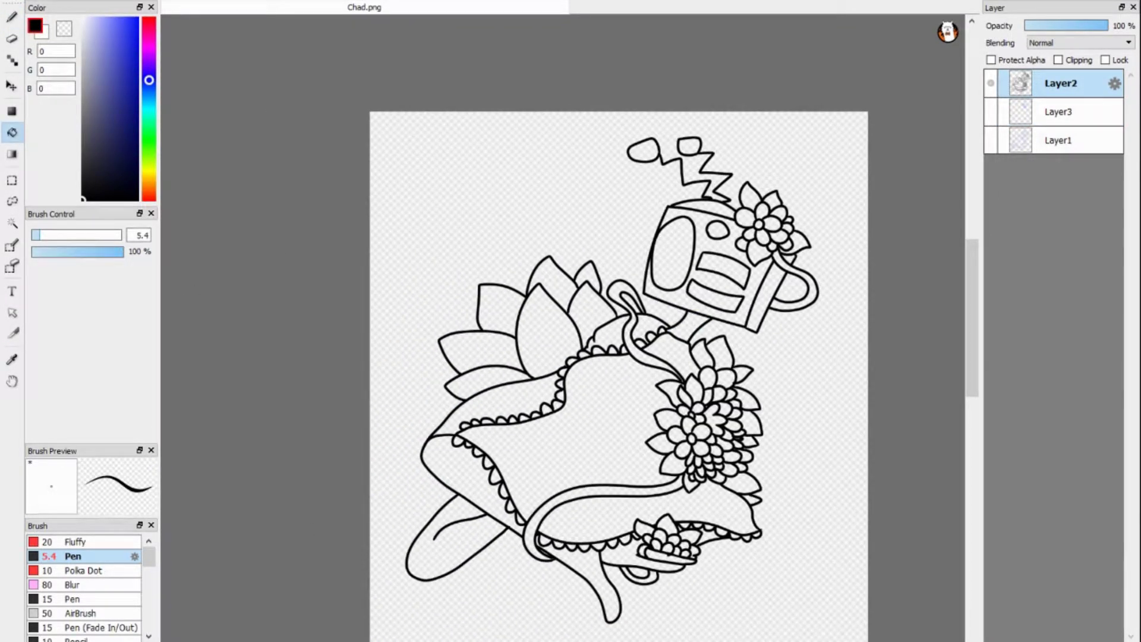
- Thicken the outer edges of the box head in black and fill the small corner gap beneath the head flower
key(b)
scroll(810, 132, up, 3)
mouse_move(457, 318)
mouse_down()
mouse_move(606, 343)
mouse_move(399, 505)
mouse_move(441, 363)
mouse_move(408, 518)
mouse_move(592, 574)
mouse_move(466, 538)
mouse_up()
key(ctrl+z)
key(ctrl+z)
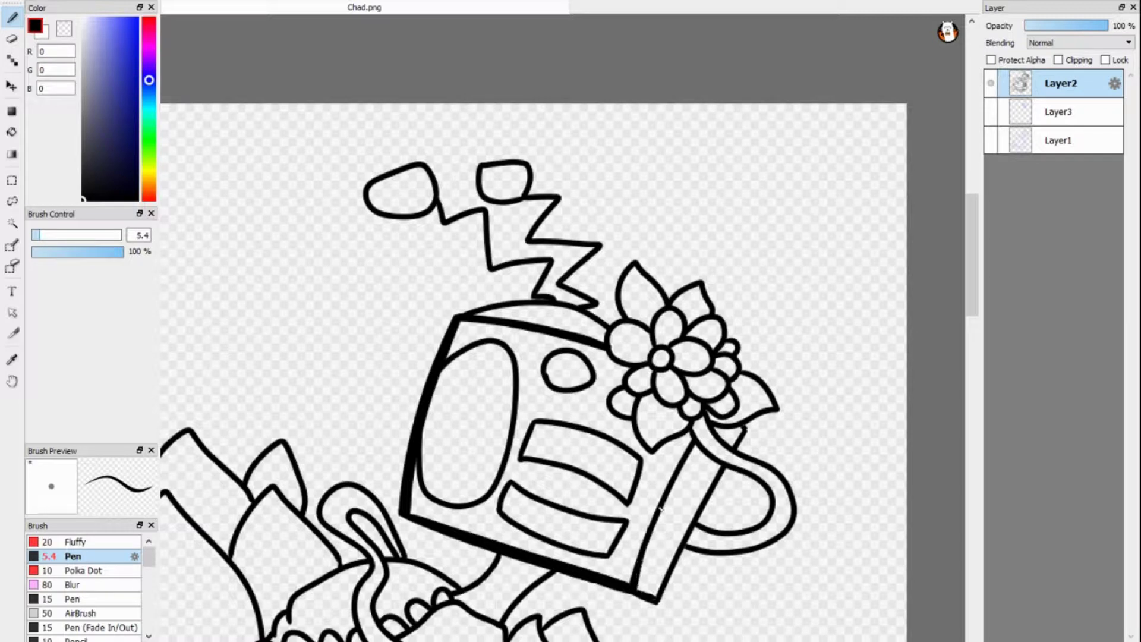
drag(683, 558, 742, 427)
key(g)
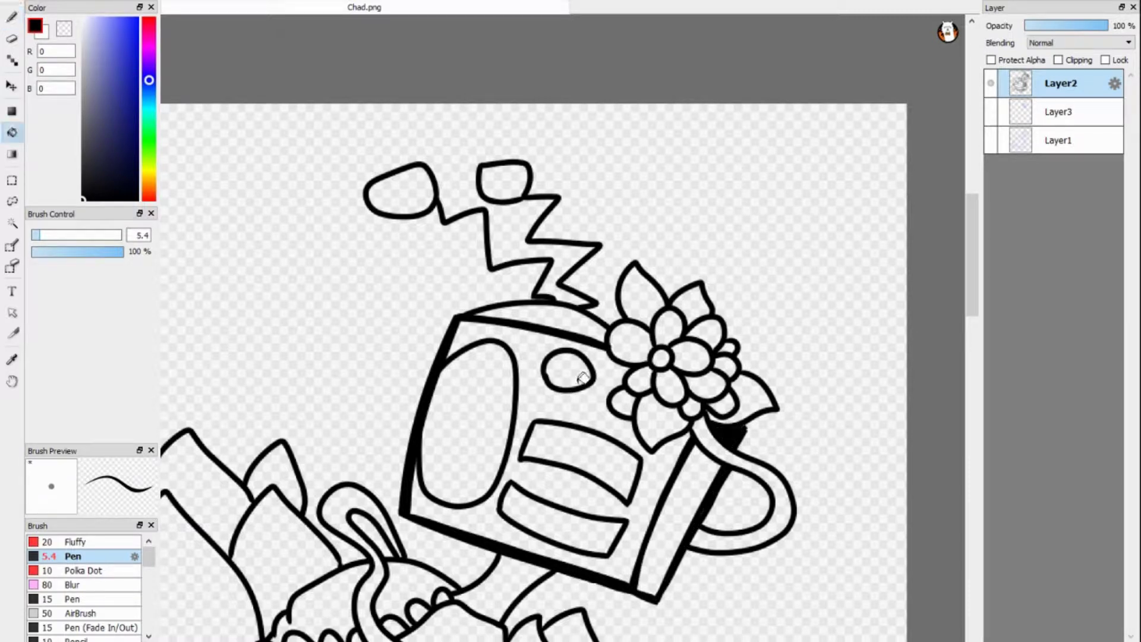
- Thicken the outlines of the face shapes, antennae, head flower and curved stem beside the head
click(14, 19)
mouse_move(447, 357)
mouse_down()
mouse_move(512, 472)
mouse_move(413, 423)
mouse_up()
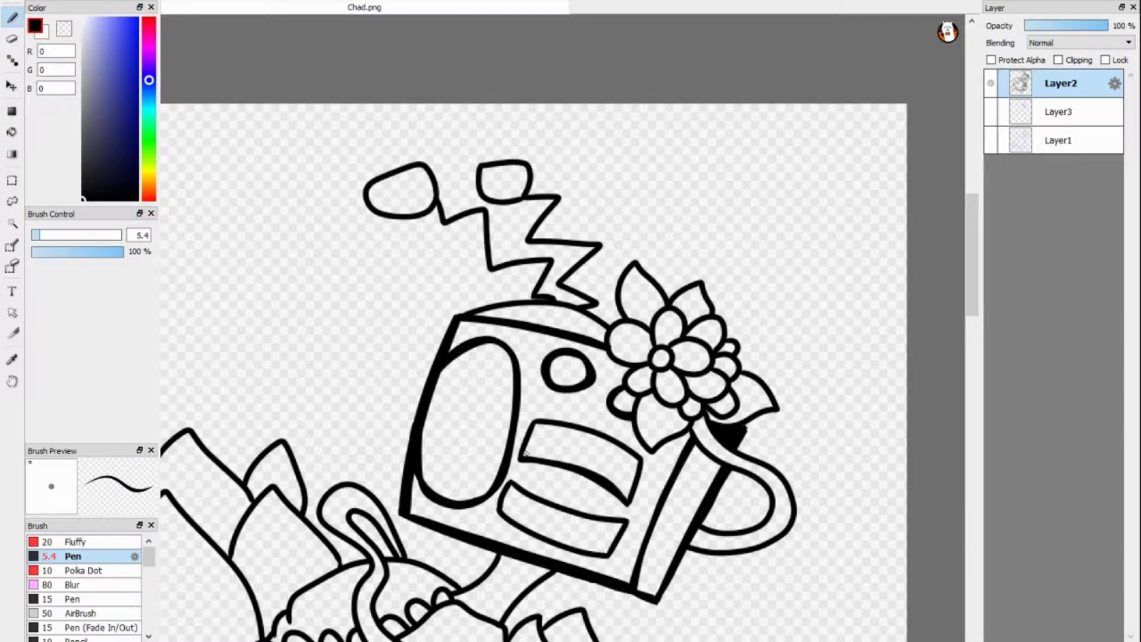
drag(510, 489, 628, 524)
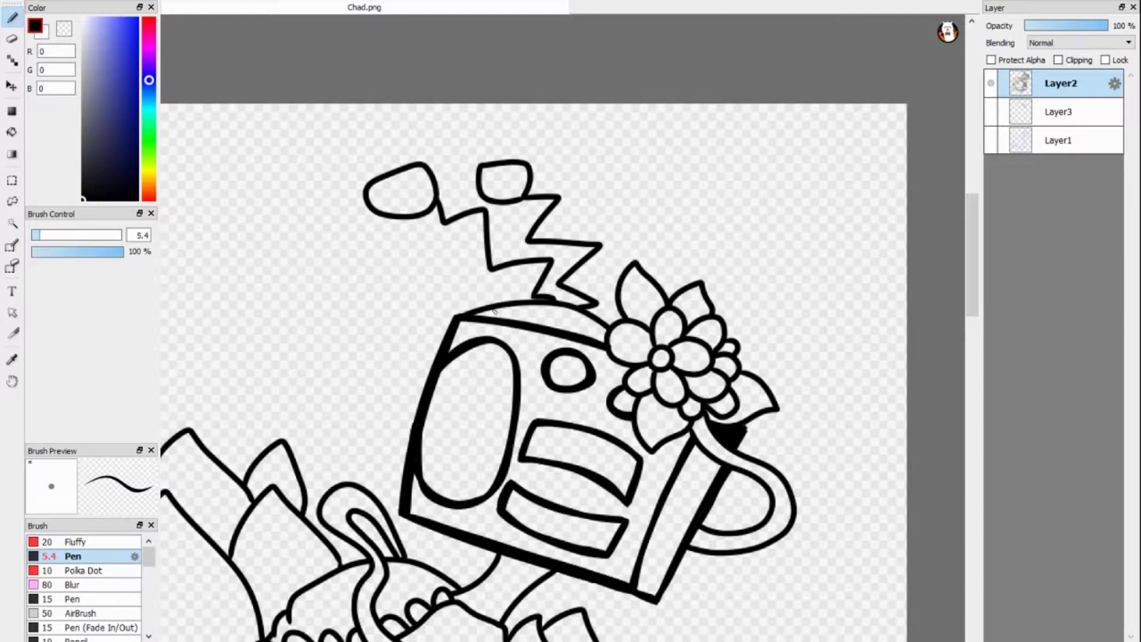
drag(419, 167, 371, 178)
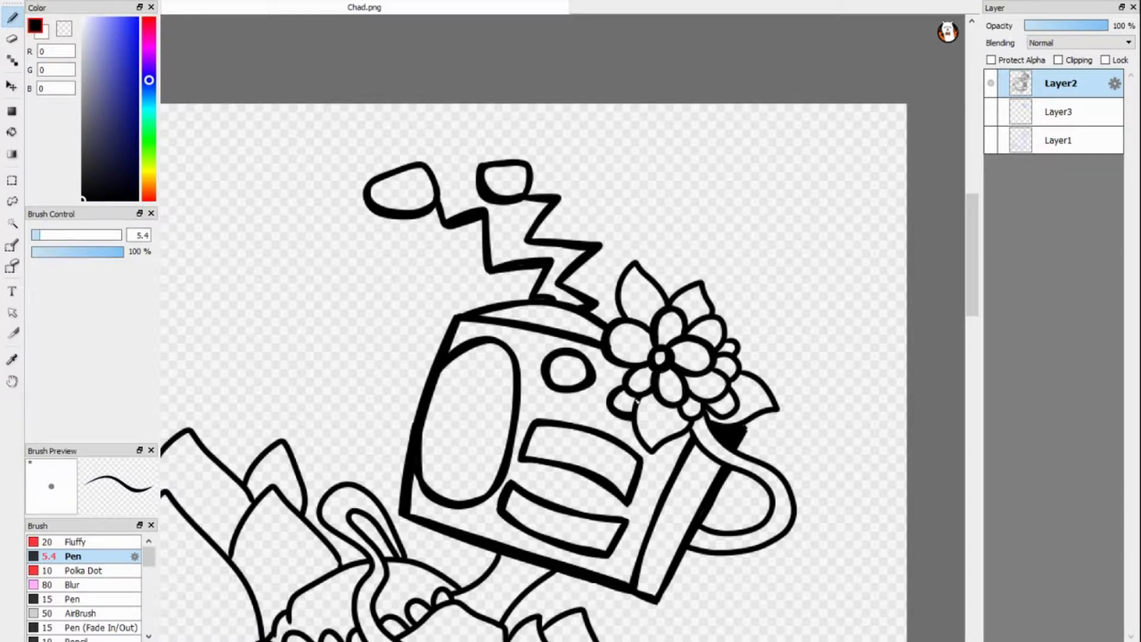
mouse_move(731, 466)
mouse_down()
mouse_move(790, 517)
mouse_move(687, 552)
mouse_up()
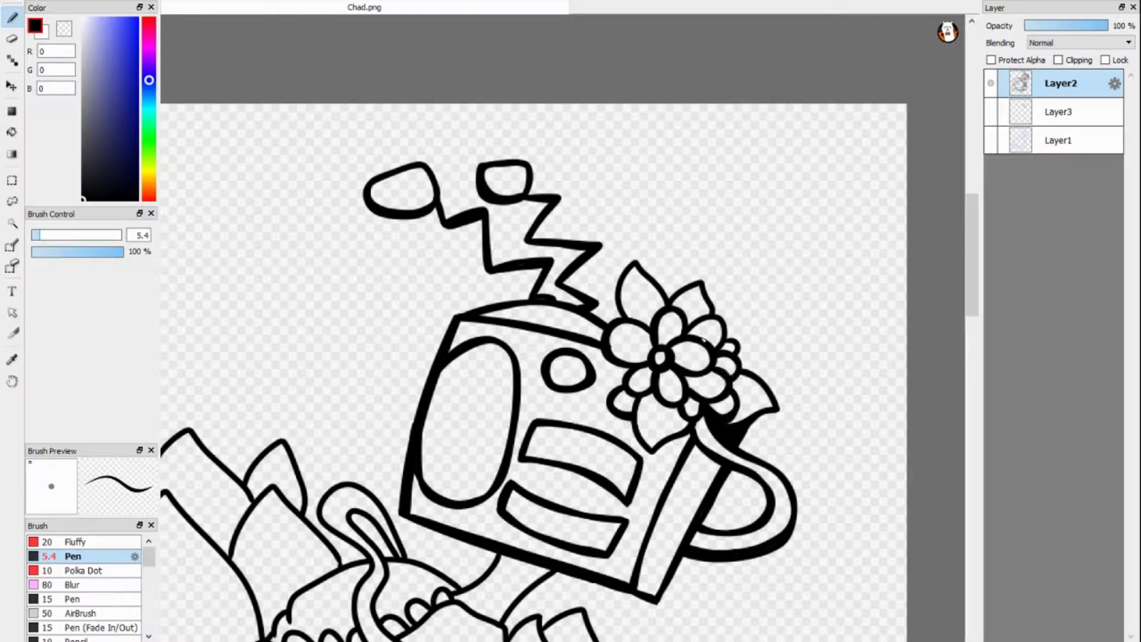
- Thicken the collar and curled stem lines together with the large flower's petals and leaves
scroll(705, 302, down, 5)
scroll(704, 302, left, 2)
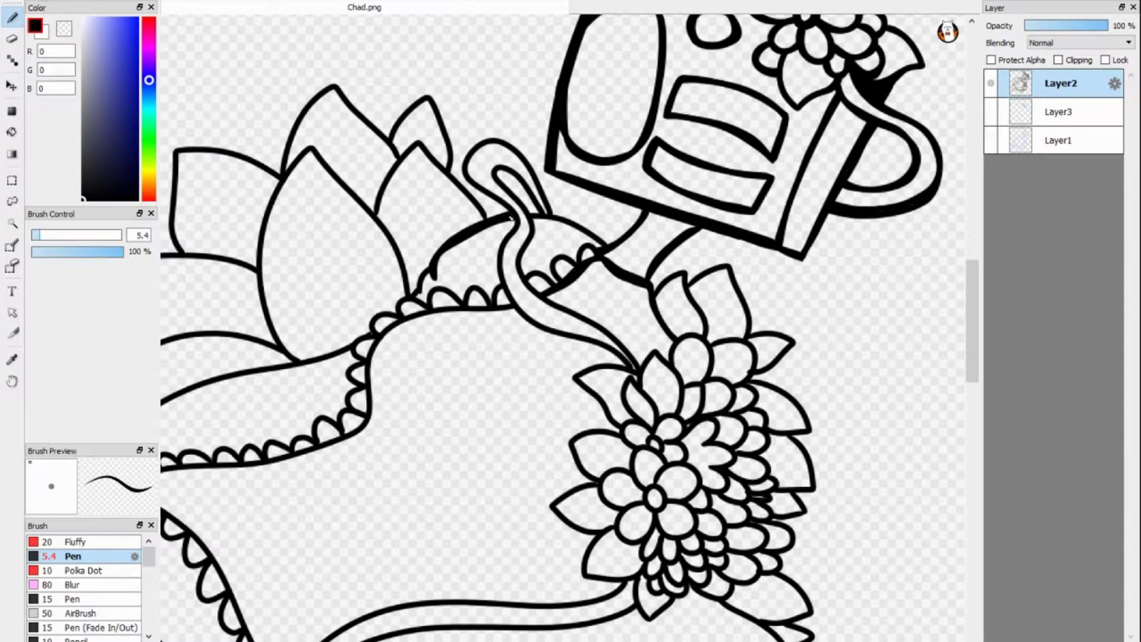
mouse_move(512, 183)
mouse_down()
mouse_move(561, 309)
mouse_move(552, 213)
mouse_up()
scroll(709, 331, down, 3)
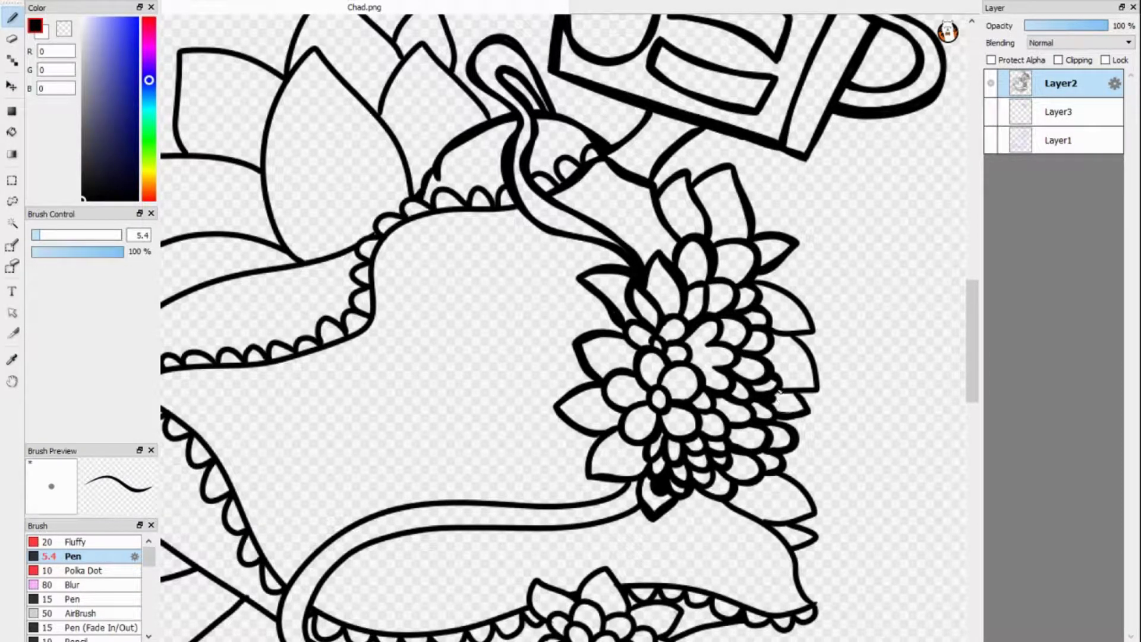
- Thicken the garment's upper scalloped trim and the outer contour running above it
drag(816, 538, 997, 538)
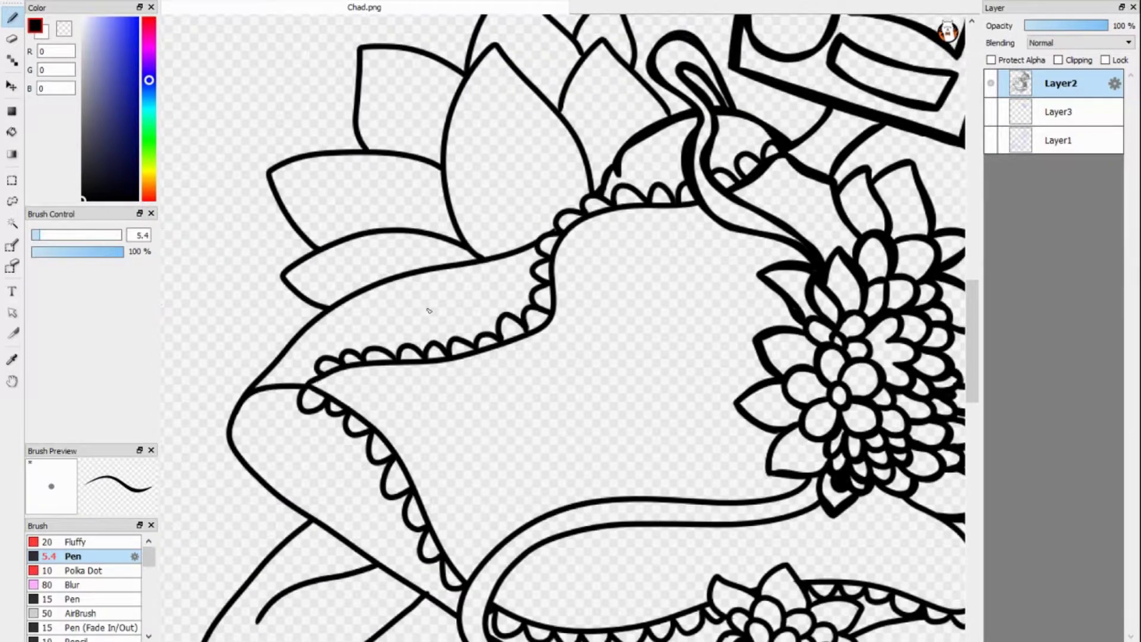
mouse_move(313, 386)
mouse_down()
mouse_move(513, 344)
mouse_move(698, 206)
mouse_up()
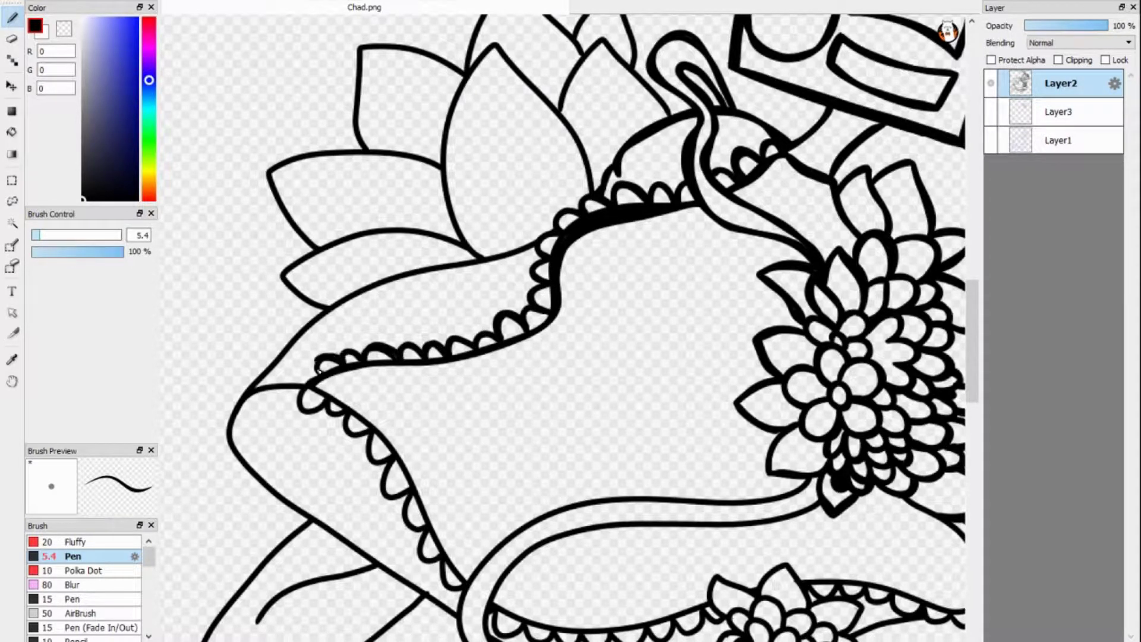
drag(535, 246, 271, 377)
- Thicken the edges of the large pointed leaves fanning behind the shoulder
drag(437, 275, 439, 427)
mouse_move(501, 199)
mouse_down()
mouse_move(473, 404)
mouse_move(586, 314)
mouse_up()
drag(475, 222, 584, 202)
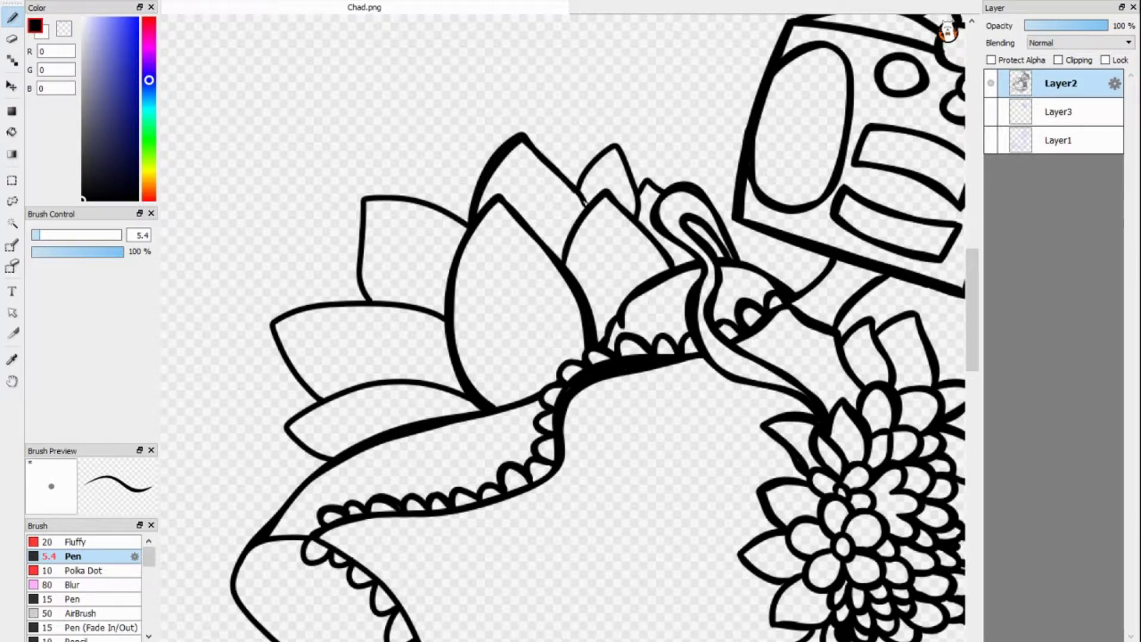
drag(369, 384, 466, 393)
mouse_move(321, 397)
mouse_down()
mouse_move(332, 456)
mouse_move(410, 299)
mouse_up()
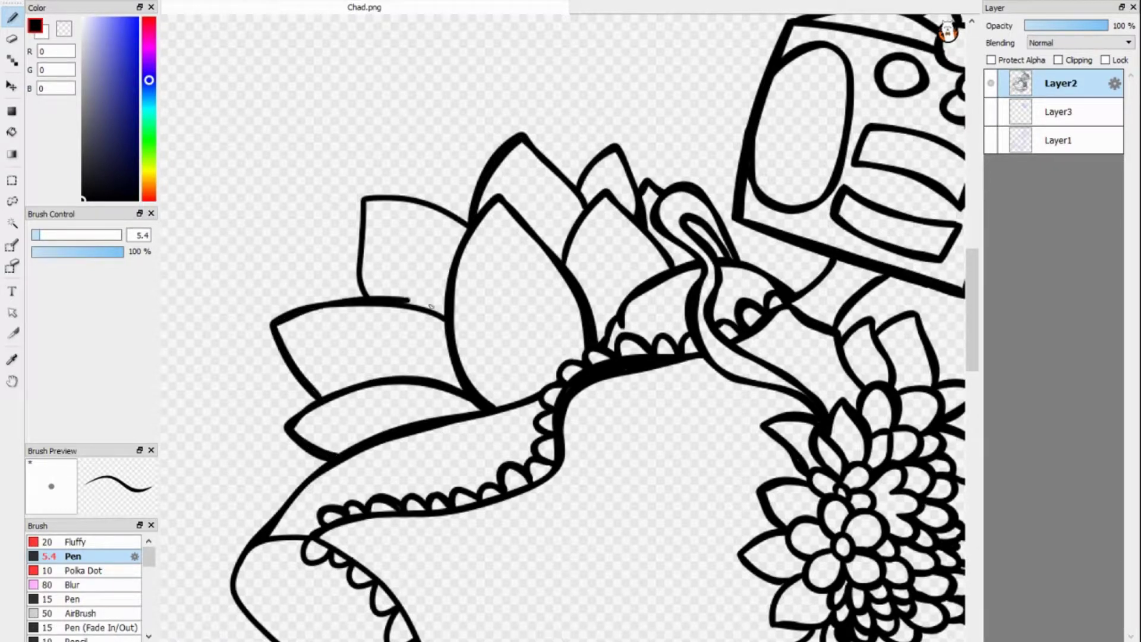
- Fill the gap under the hem beside the small flower with black and thicken the line beneath that flower
drag(845, 595, 595, 214)
key(g)
click(618, 395)
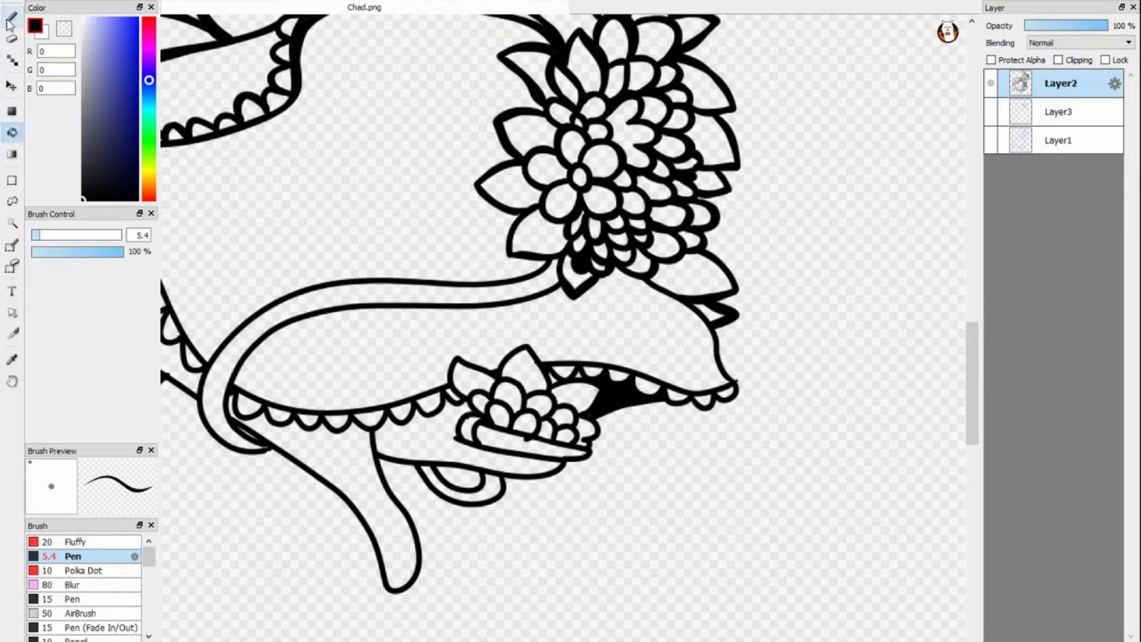
key(b)
drag(499, 431, 594, 456)
- Thicken the scalloped trim that runs down the garment's left side to the curved band
drag(416, 357, 548, 357)
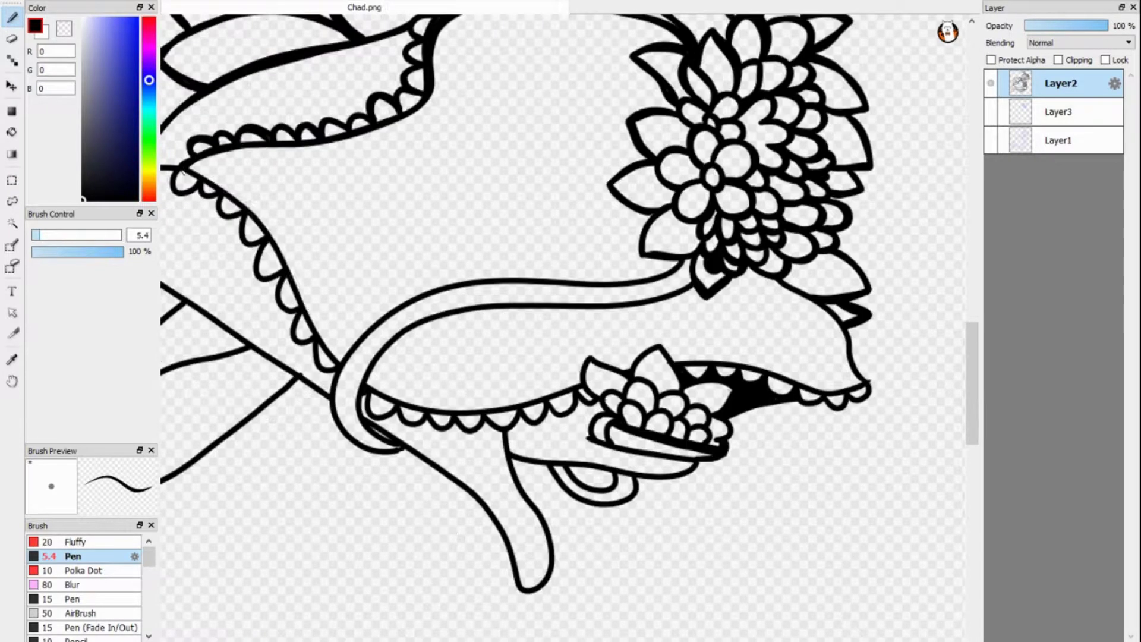
drag(192, 170, 344, 360)
drag(416, 356, 435, 356)
- Thicken the lower scalloped hem and the outer contour of the front leg
drag(223, 193, 357, 193)
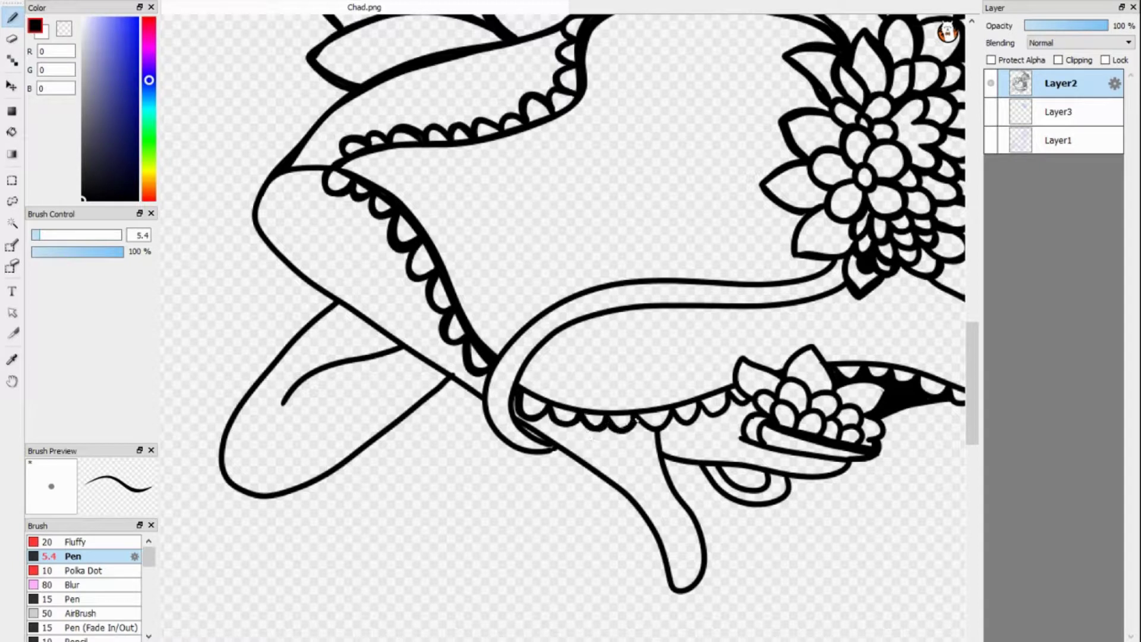
drag(520, 389, 729, 384)
drag(517, 410, 674, 577)
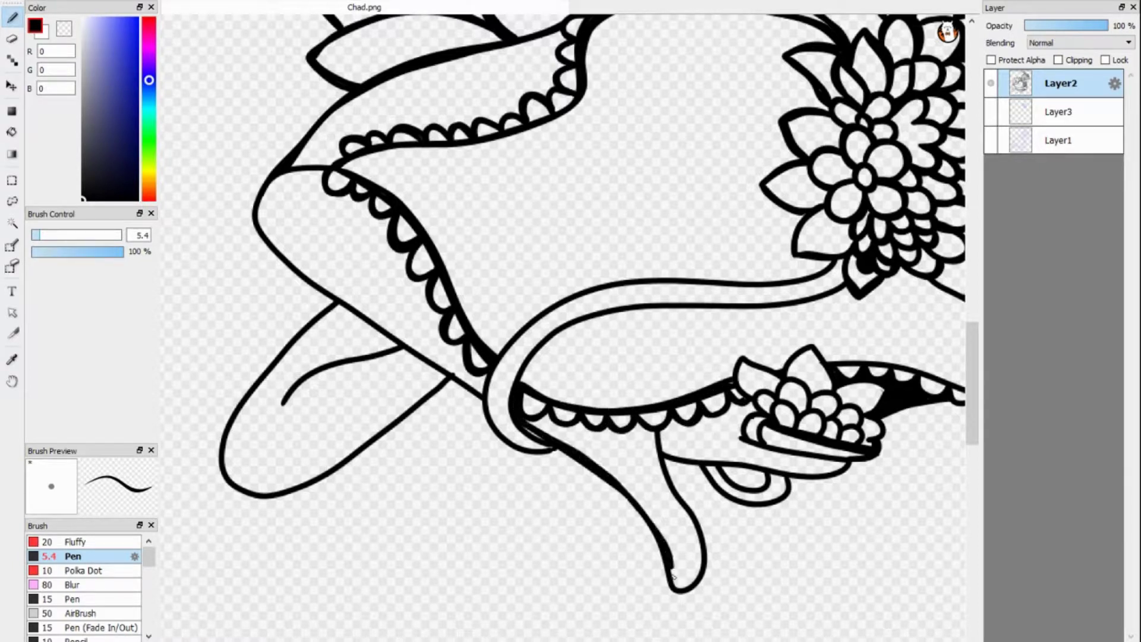
- Thicken both lines of the curved band sweeping from the front leg to the large flower
mouse_move(533, 437)
mouse_down()
mouse_move(485, 374)
mouse_move(833, 264)
mouse_up()
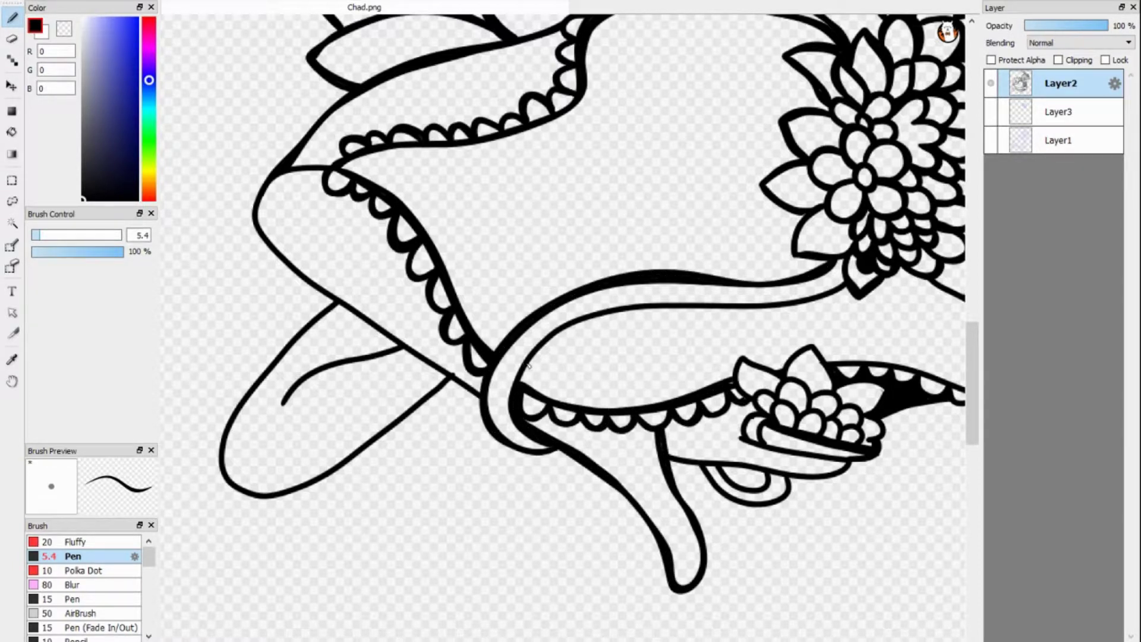
drag(527, 365, 739, 305)
scroll(646, 292, right, 4)
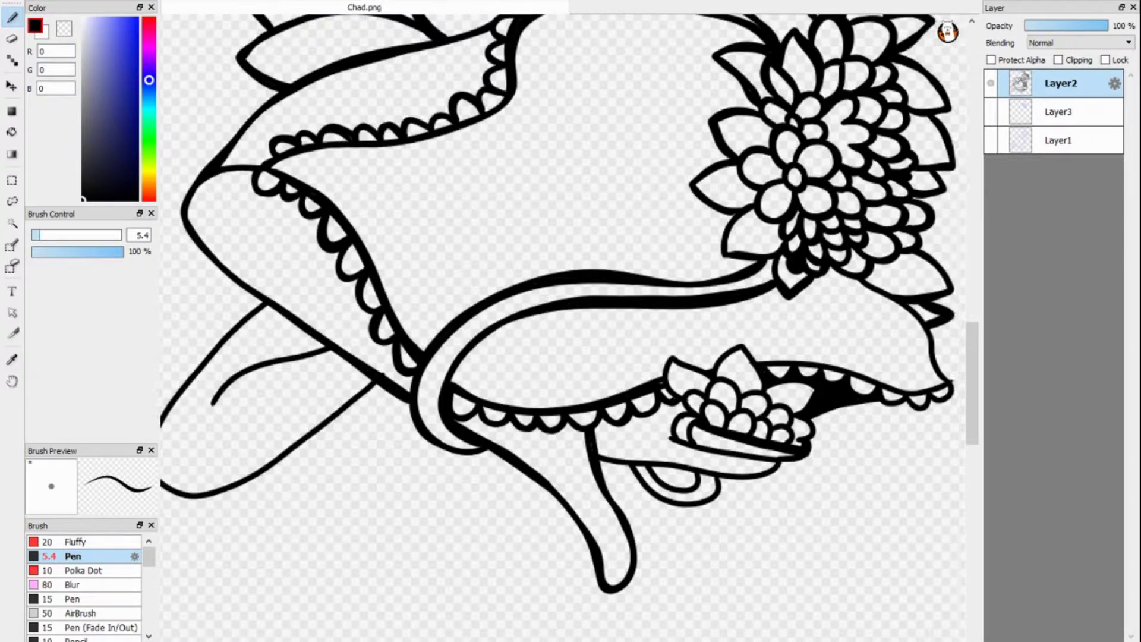
- Thicken the lines around the small flower and the loop beneath it, along with the adjoining right-hand hem
drag(505, 439, 595, 463)
drag(466, 469, 531, 491)
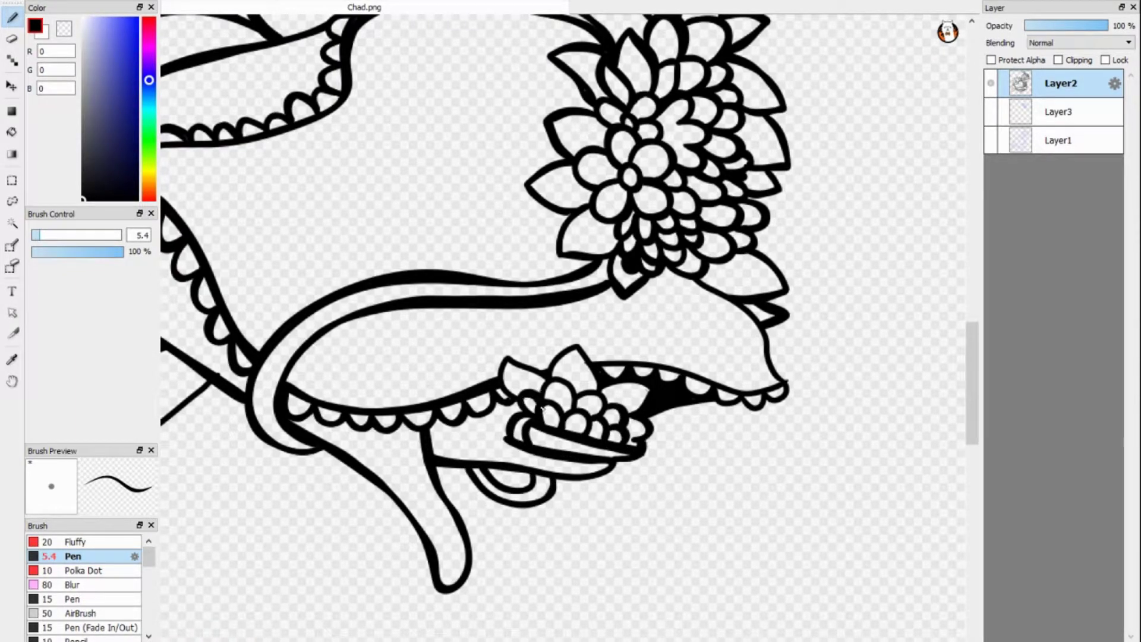
mouse_move(580, 355)
mouse_down()
mouse_move(596, 375)
mouse_move(782, 381)
mouse_up()
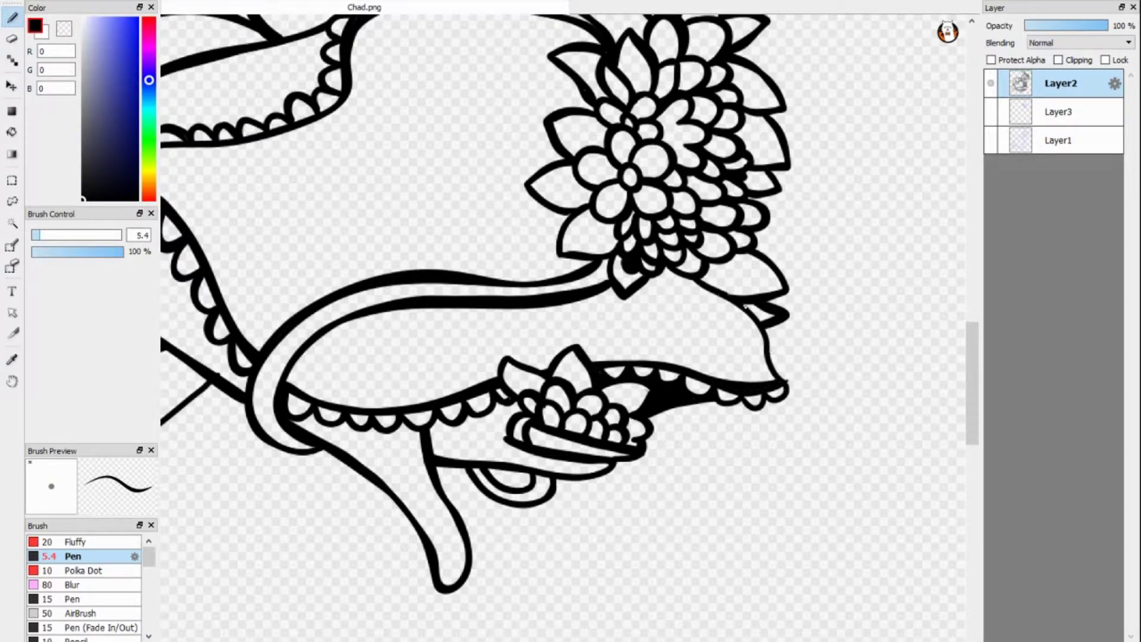
drag(716, 289, 758, 401)
key(ctrl+minus)
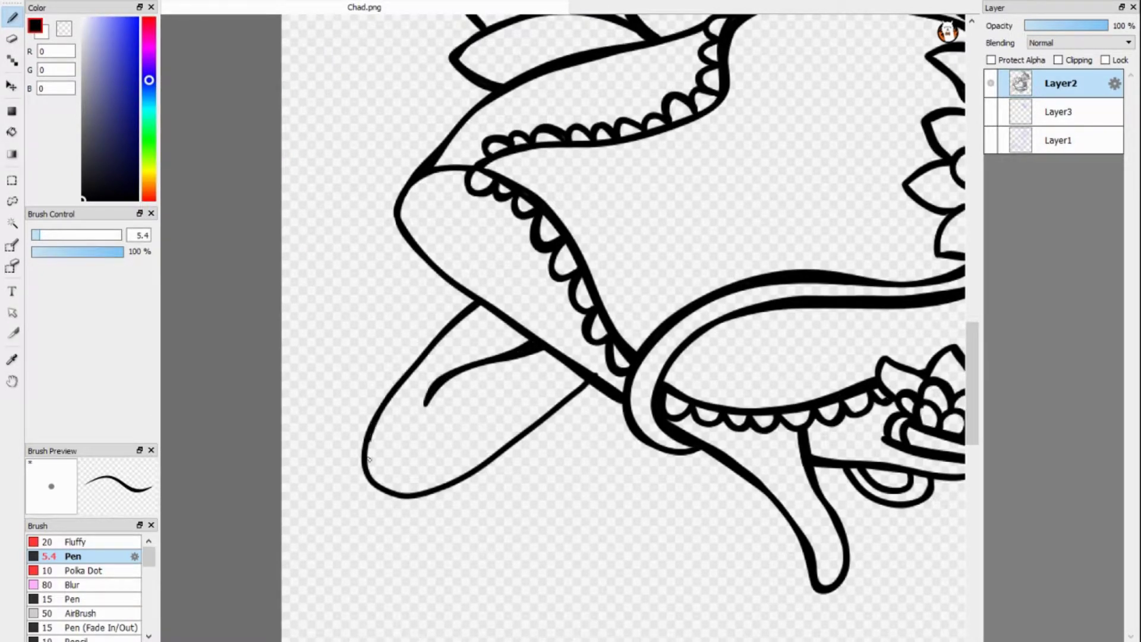
- Hide the dark grey Layer4 and make Layer5 the active layer
key(ctrl+minus)
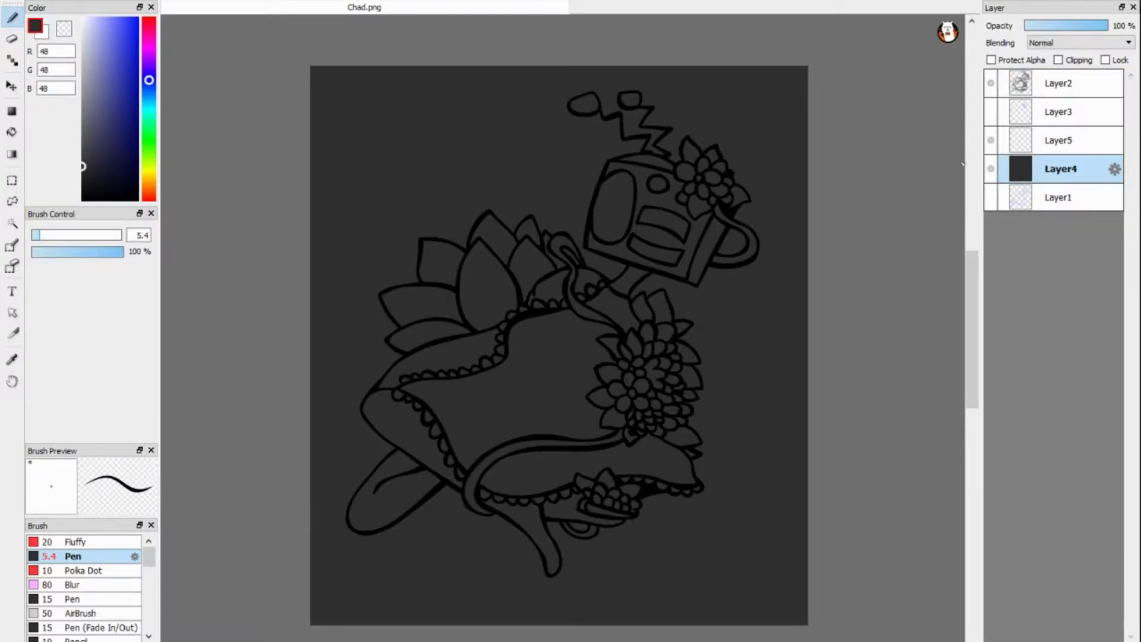
click(991, 169)
click(1061, 140)
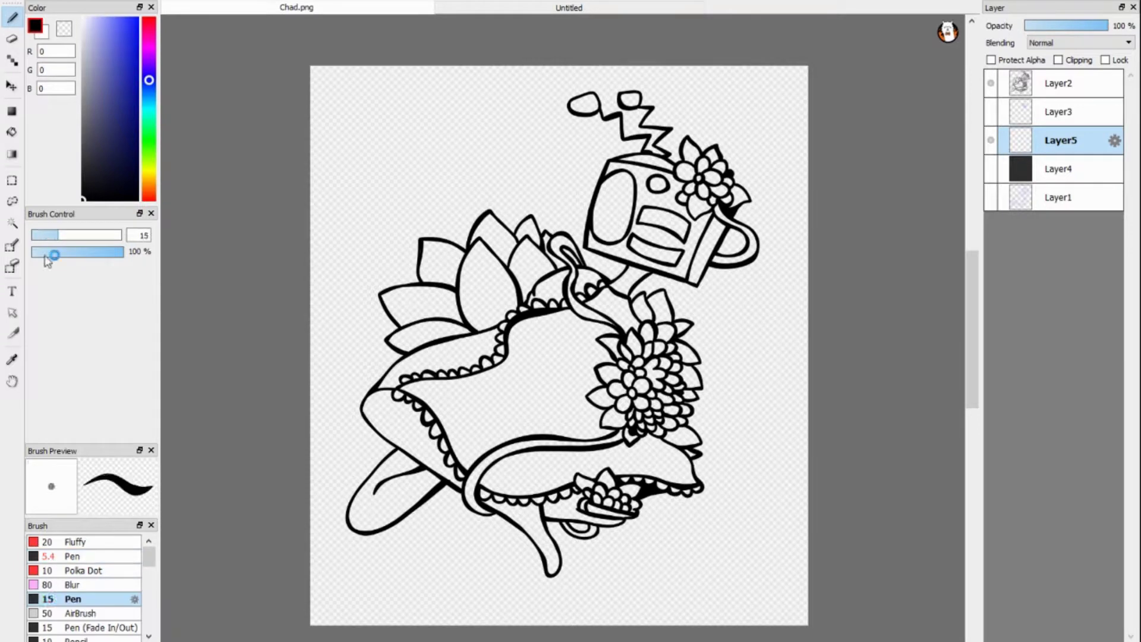
- Handwrite the note "Getting palettes" with the thin 1.8 Pen in the empty area beside the antennae
drag(347, 89, 416, 101)
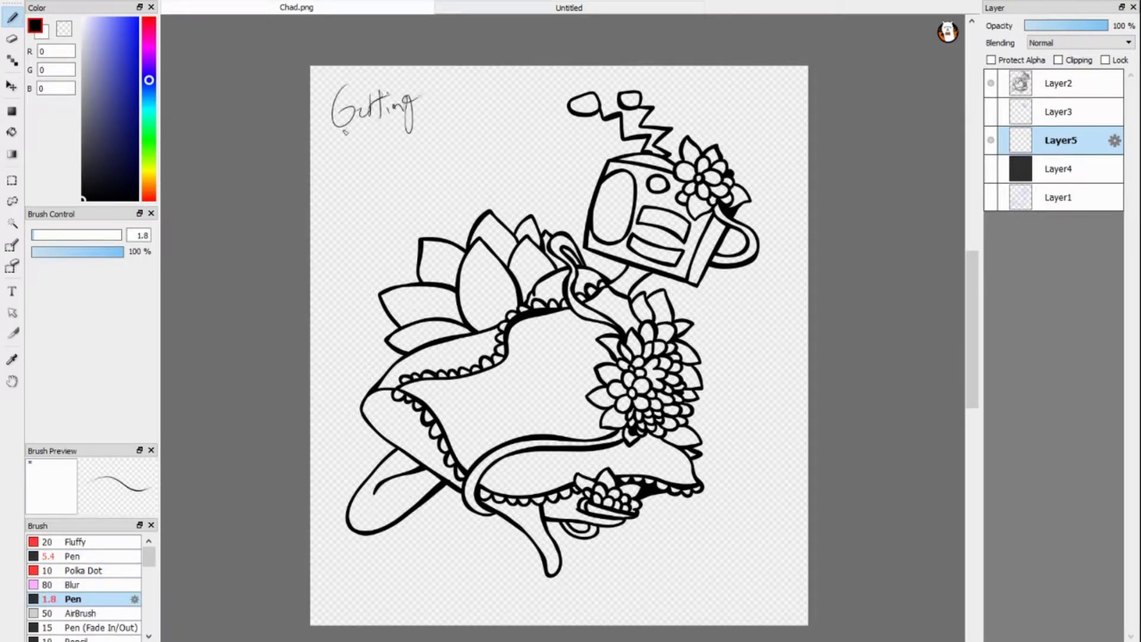
mouse_move(345, 132)
mouse_down()
mouse_move(371, 159)
mouse_move(397, 133)
mouse_up()
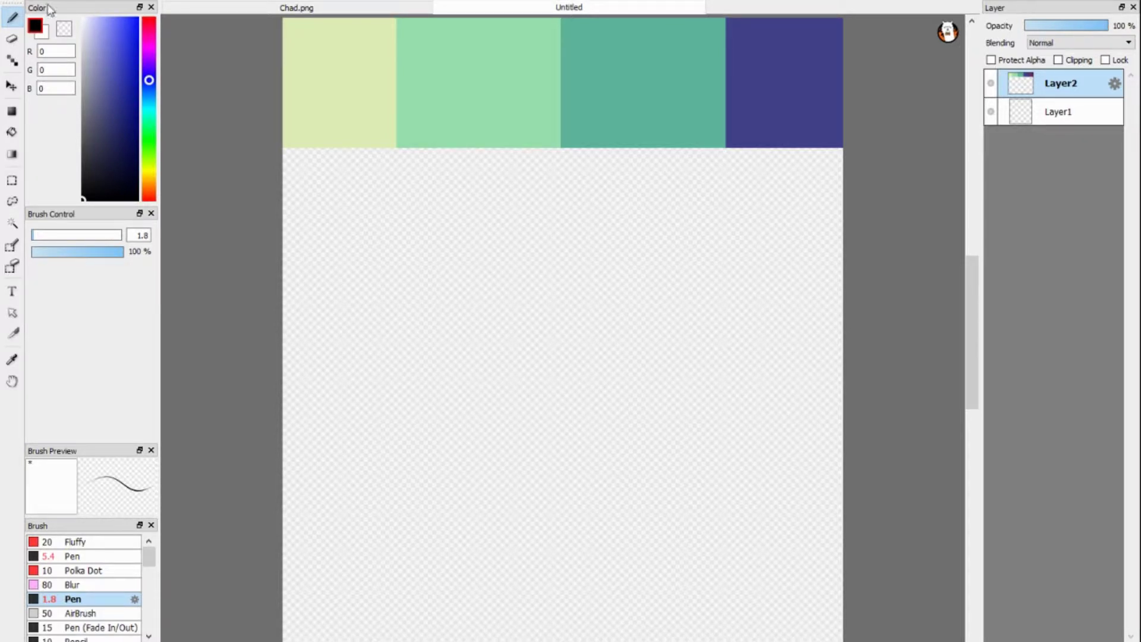
- Paste three more colour palette strips as separate layers into the Untitled canvas and shift the last strip slightly
key(ctrl+v)
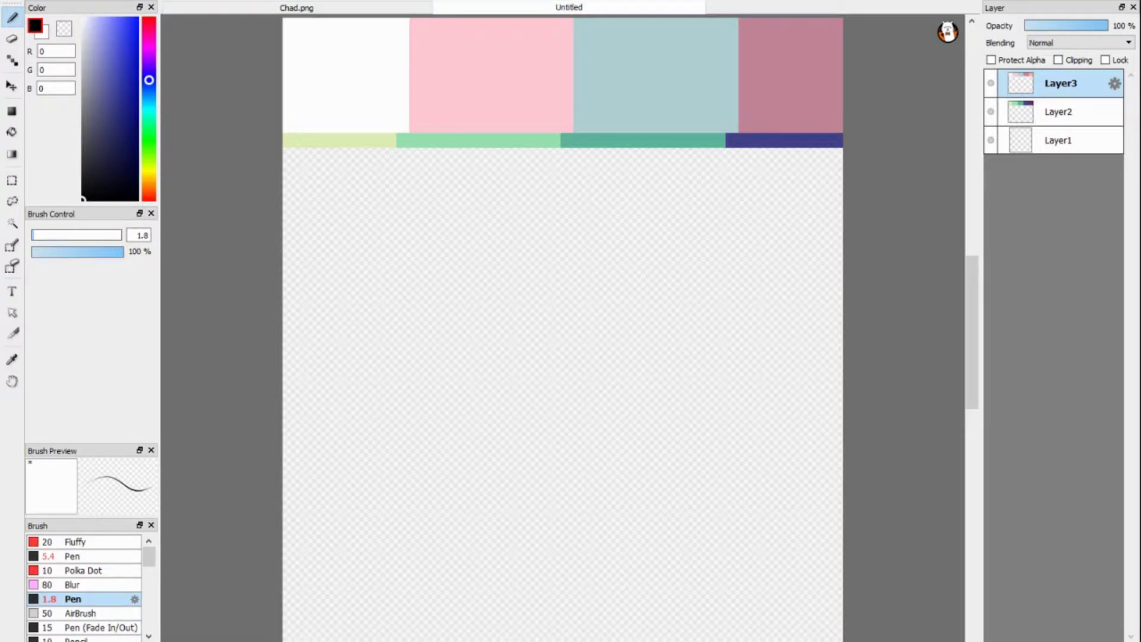
key(ctrl+v)
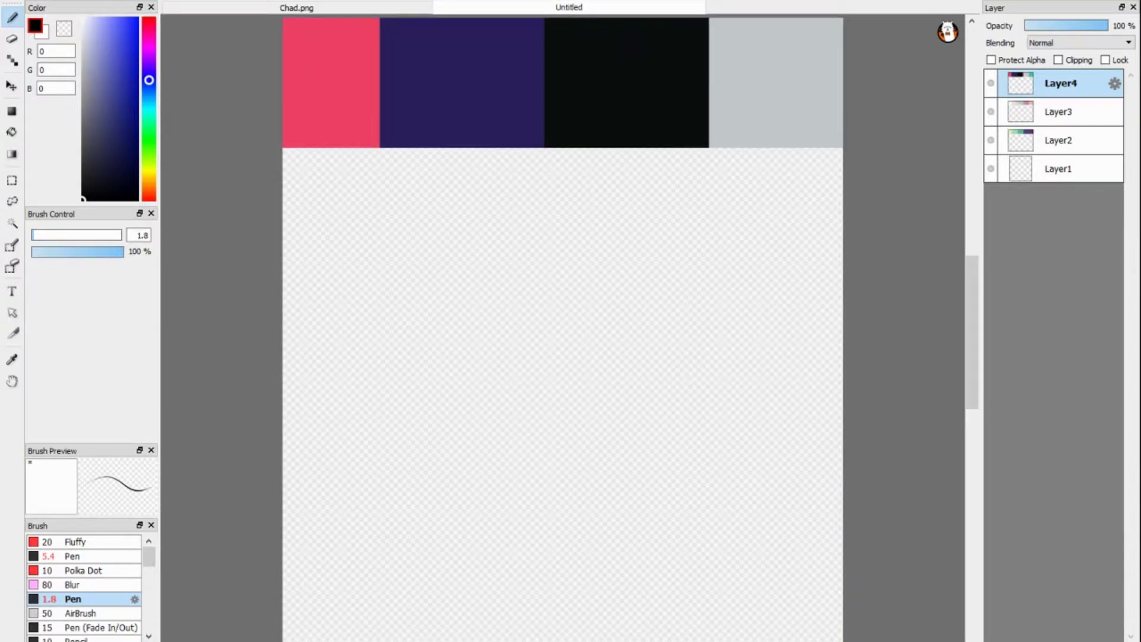
key(ctrl+v)
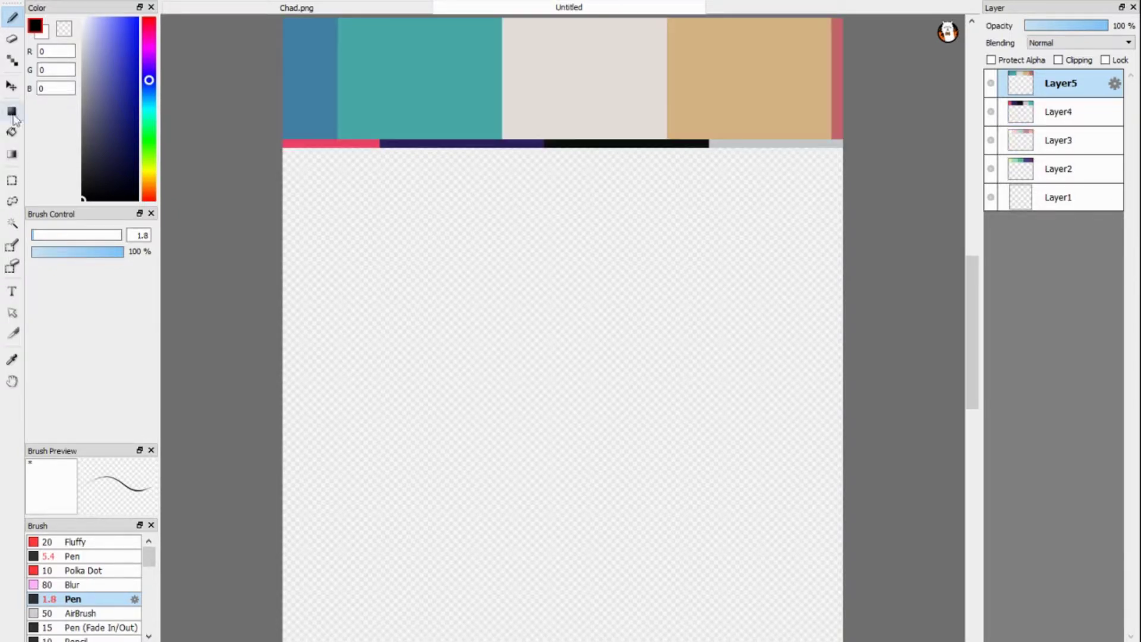
key(v)
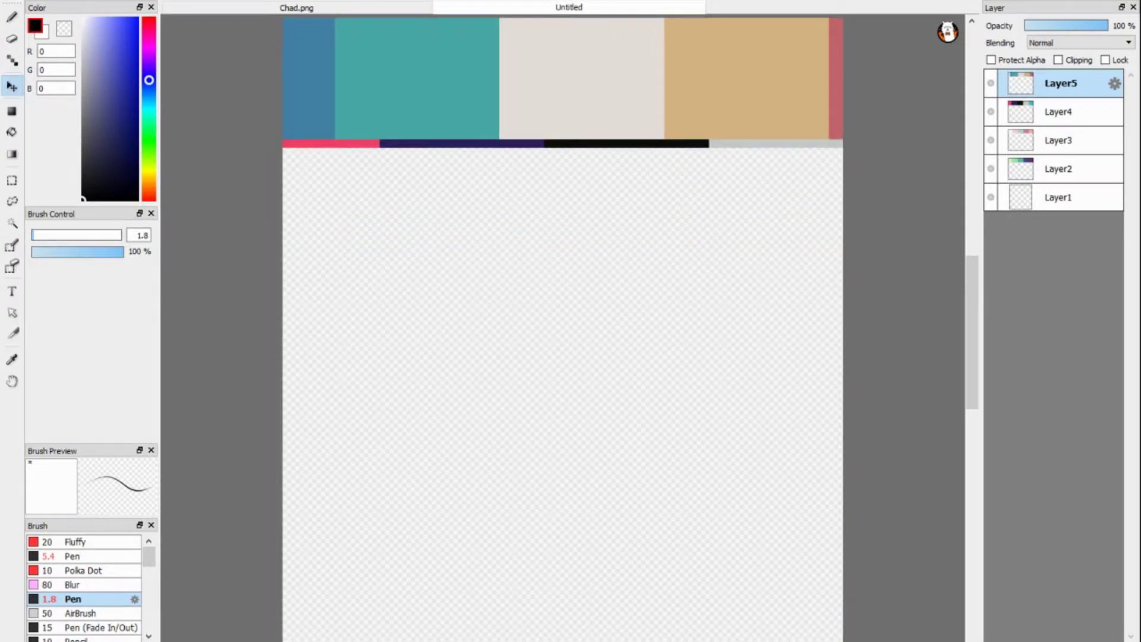
- Paste three coloured character reference pictures as separate layers into the Untitled canvas
key(ctrl+v)
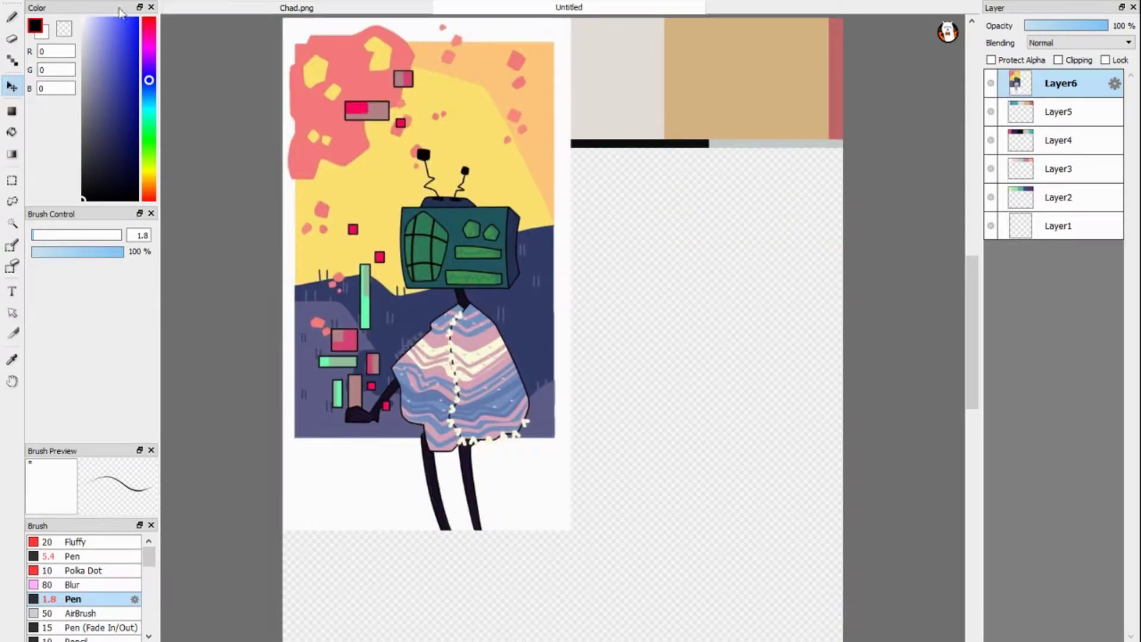
key(ctrl+v)
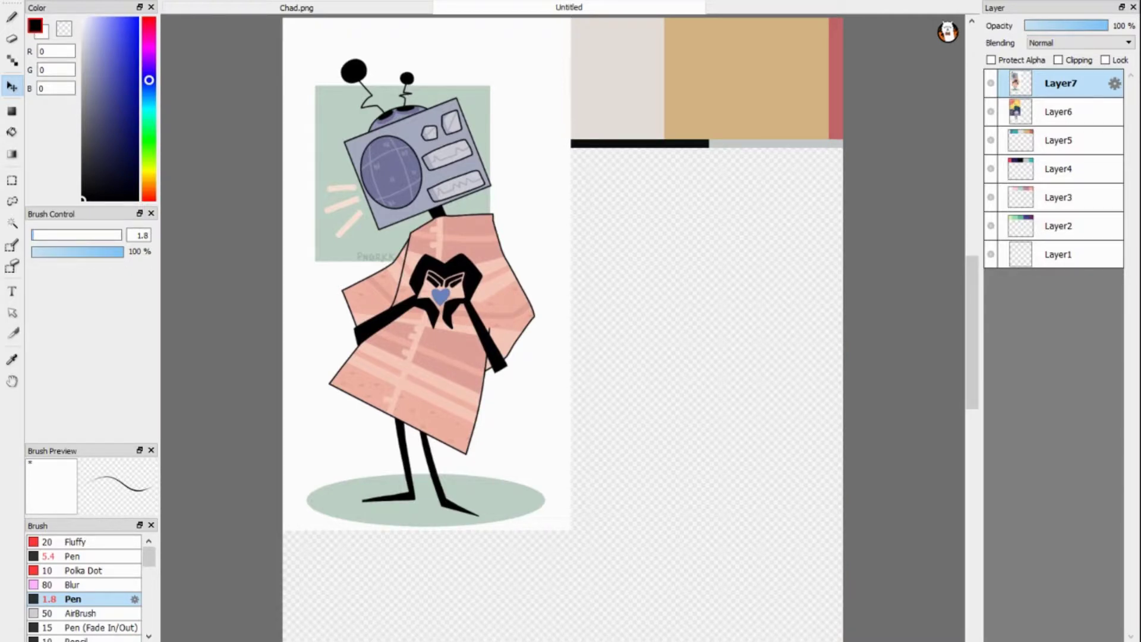
key(ctrl+v)
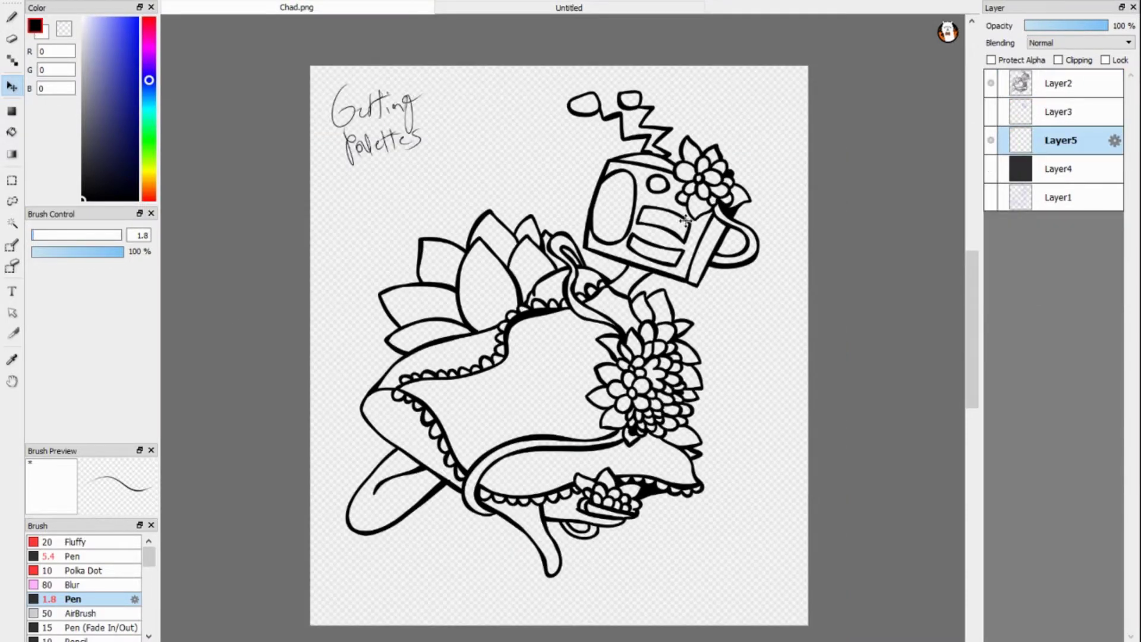
- Fill the head's front panel dark blue (0, 4, 79) and its screen, buttons and slots dark purple (29, 0, 79) on separate layers
click(625, 238)
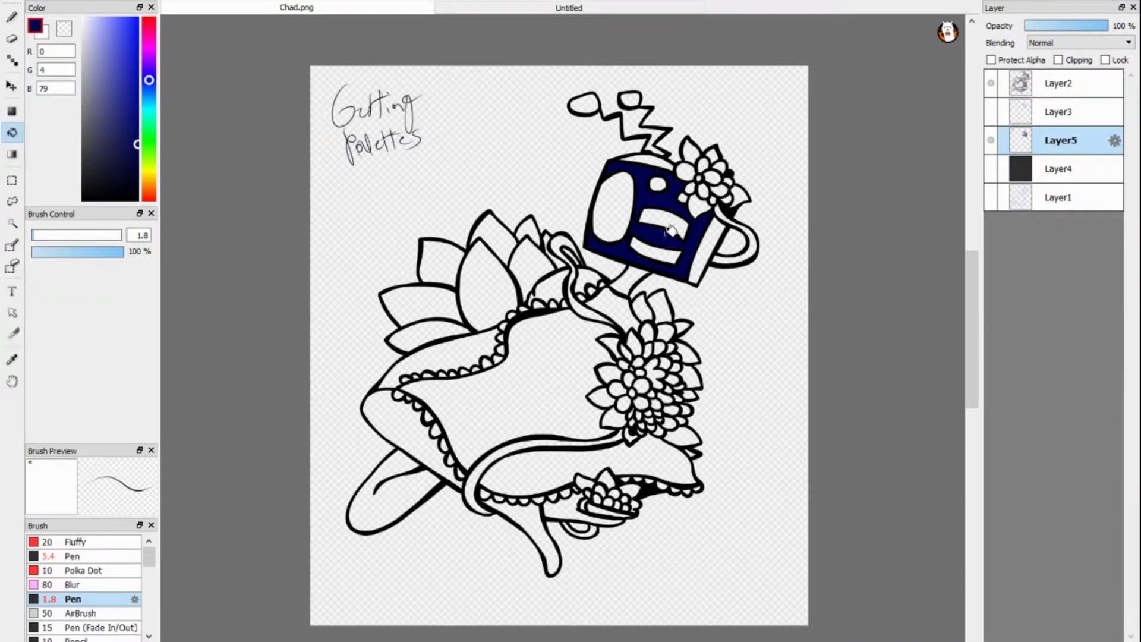
click(618, 184)
click(690, 211)
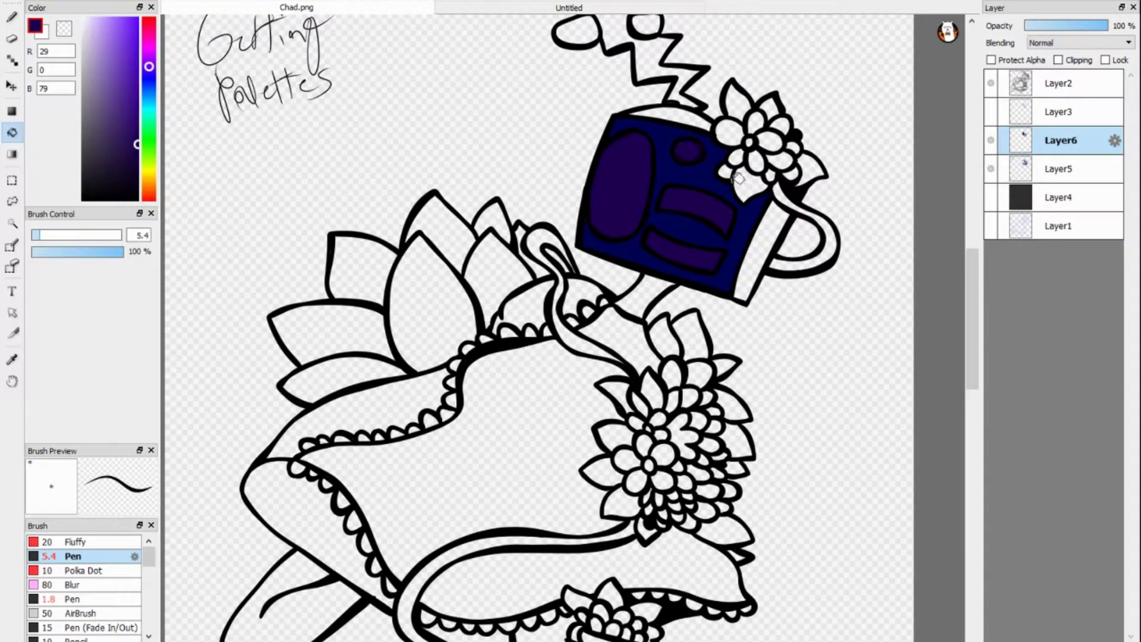
- Fill the head's side and top on one new layer, and the neck and limbs dark magenta (79, 0, 61) on another
click(763, 250)
click(660, 116)
scroll(811, 522, down, 3)
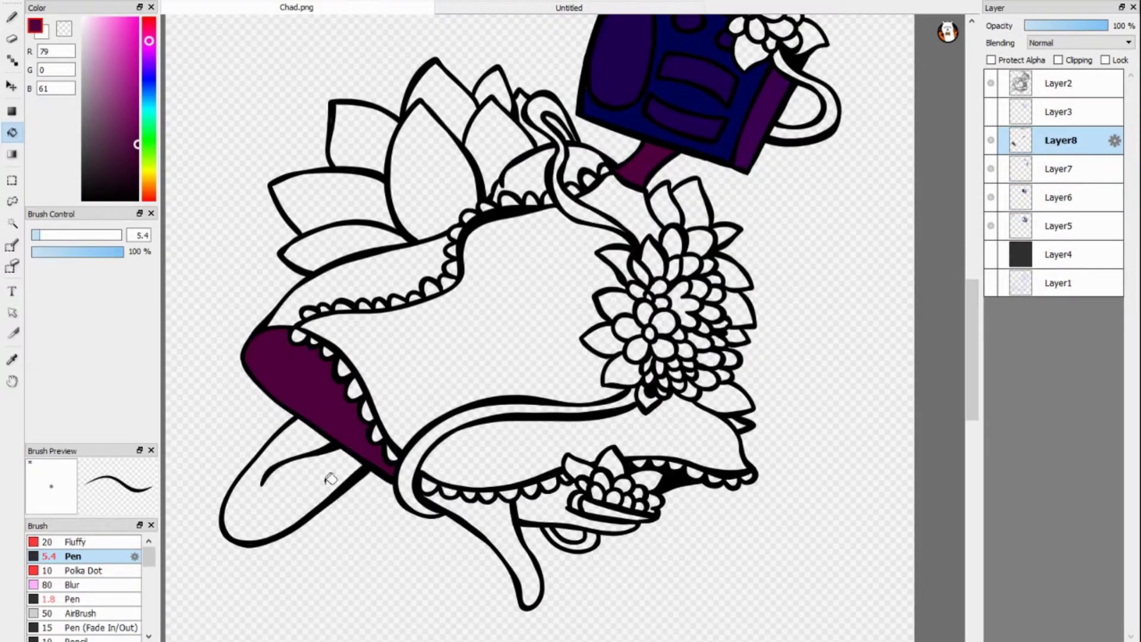
click(279, 488)
click(523, 535)
- Protect the alpha of the fill layers from Layer8 down to Layer5
click(991, 60)
click(1059, 169)
click(1058, 226)
- Erase the handwritten "Getting palettes" note from Layer5 and return to the brush tool
scroll(535, 327, up, 3)
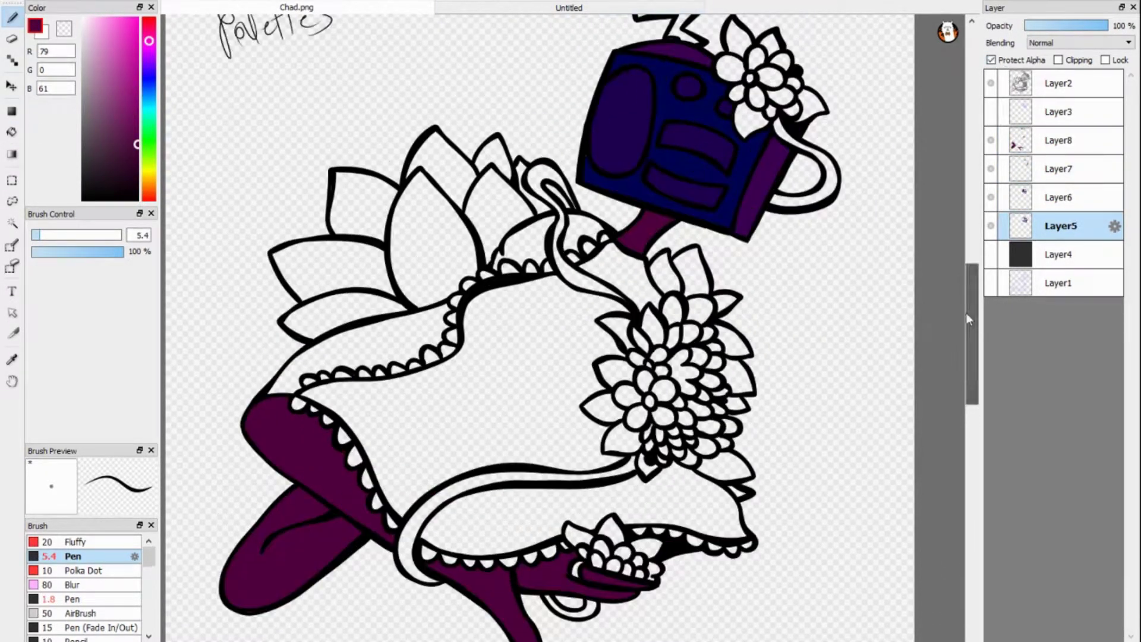
scroll(534, 327, up, 3)
click(11, 43)
click(991, 60)
drag(333, 179, 262, 190)
mouse_move(333, 119)
mouse_down()
mouse_move(300, 155)
mouse_move(202, 208)
mouse_up()
click(11, 18)
- Recolour the head's front panel light grey (196, 203, 202), sampled from the palettes in the Untitled canvas
click(568, 7)
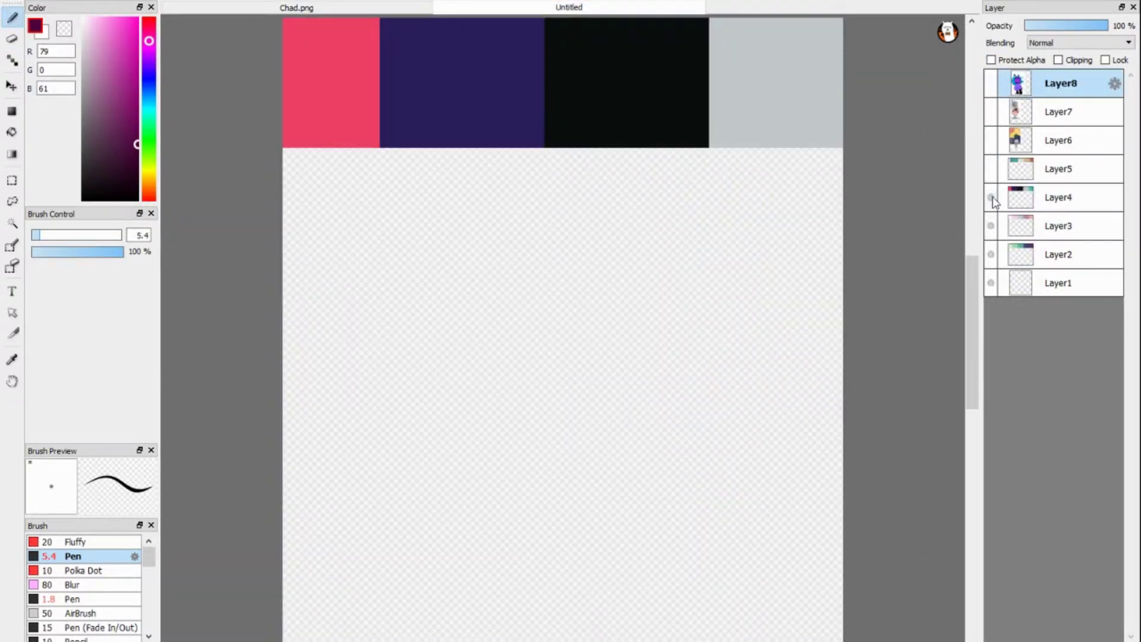
click(991, 197)
key(i)
click(654, 77)
click(991, 197)
click(453, 71)
click(297, 7)
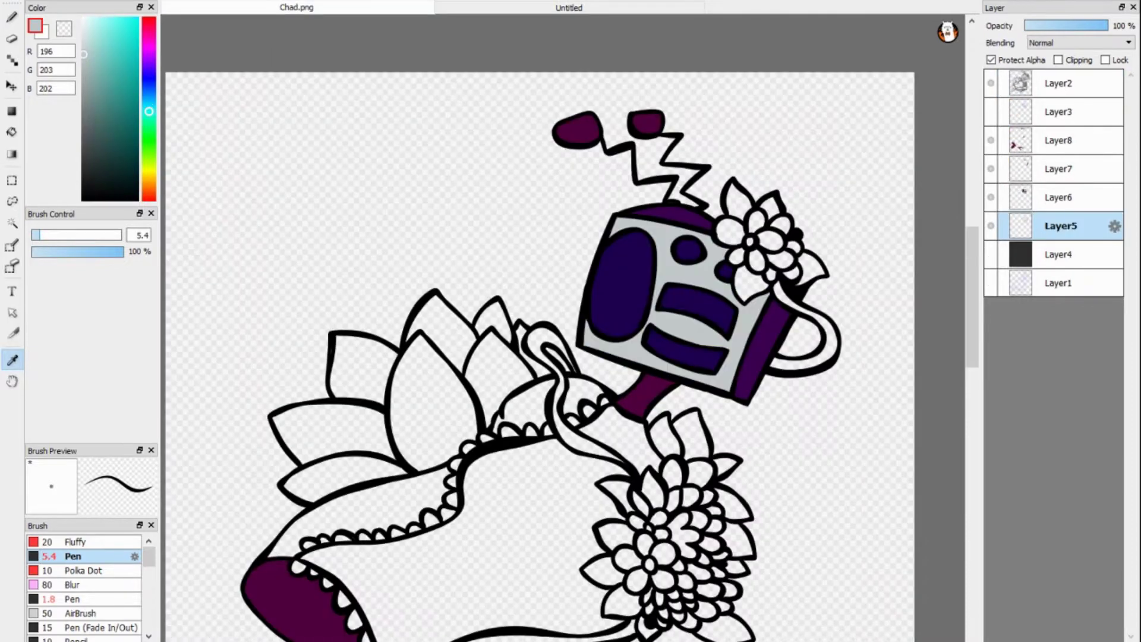
- Recolour the head's screen, buttons and slots navy and its side and top near-black (24, 25, 34), trying a lighter grey too
click(1058, 197)
click(1058, 169)
click(148, 111)
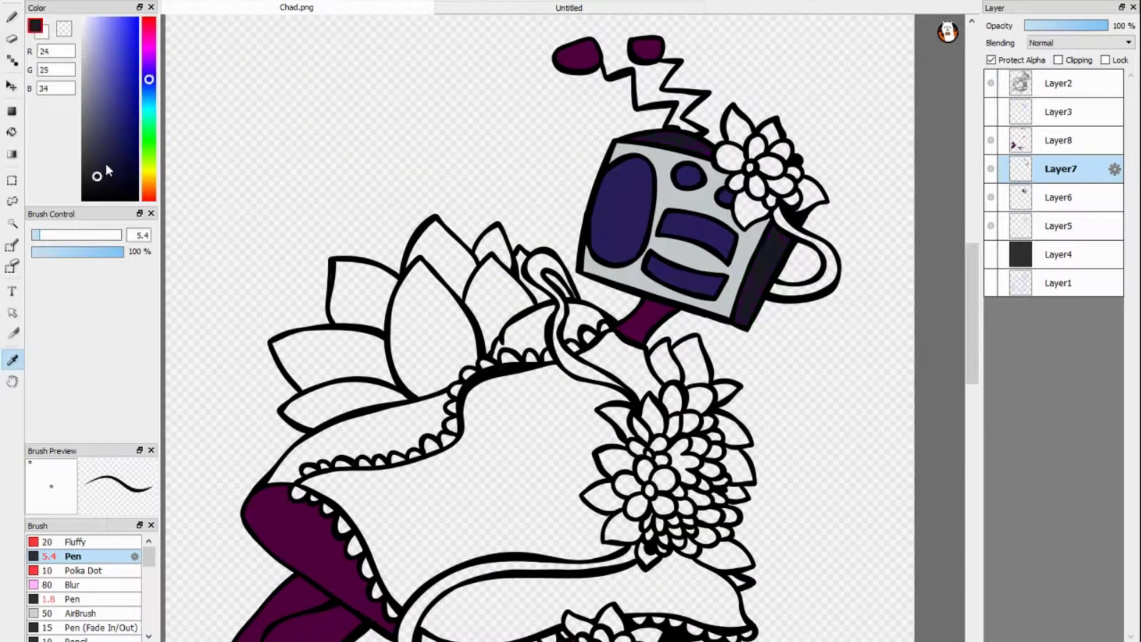
drag(106, 163, 93, 88)
- Recolour the neck, limbs and antenna tips navy (42, 30, 92) and the head's screens pink, sampling both from the palette strip
click(1059, 140)
click(569, 7)
click(362, 77)
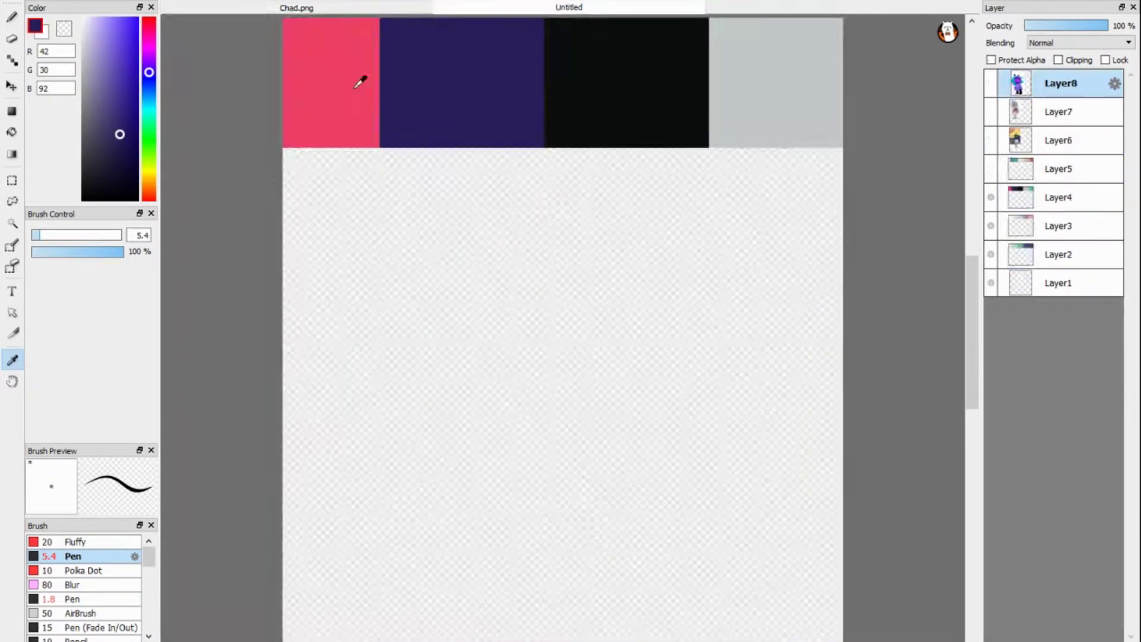
click(296, 7)
- Recolour the head's front panel light teal (176, 208, 211) from the palette canvas and its side a darker teal
click(1059, 226)
click(569, 7)
click(297, 7)
click(1059, 226)
click(1059, 169)
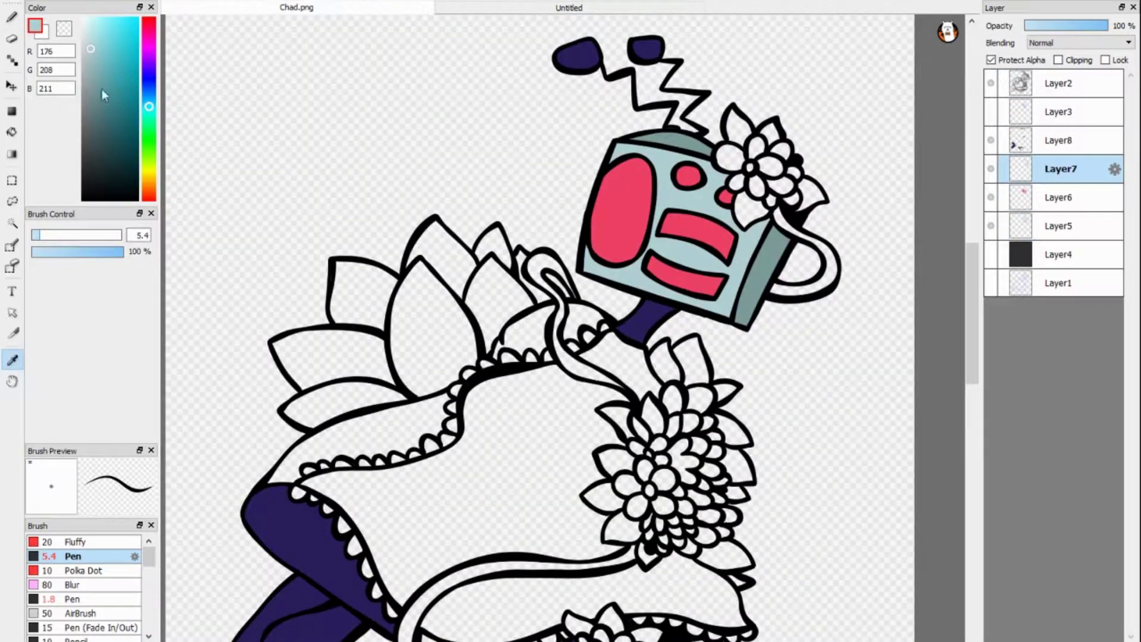
- Paint the head's top surface dark maroon on Layer7 with the Pen at about size 31
click(73, 599)
click(149, 22)
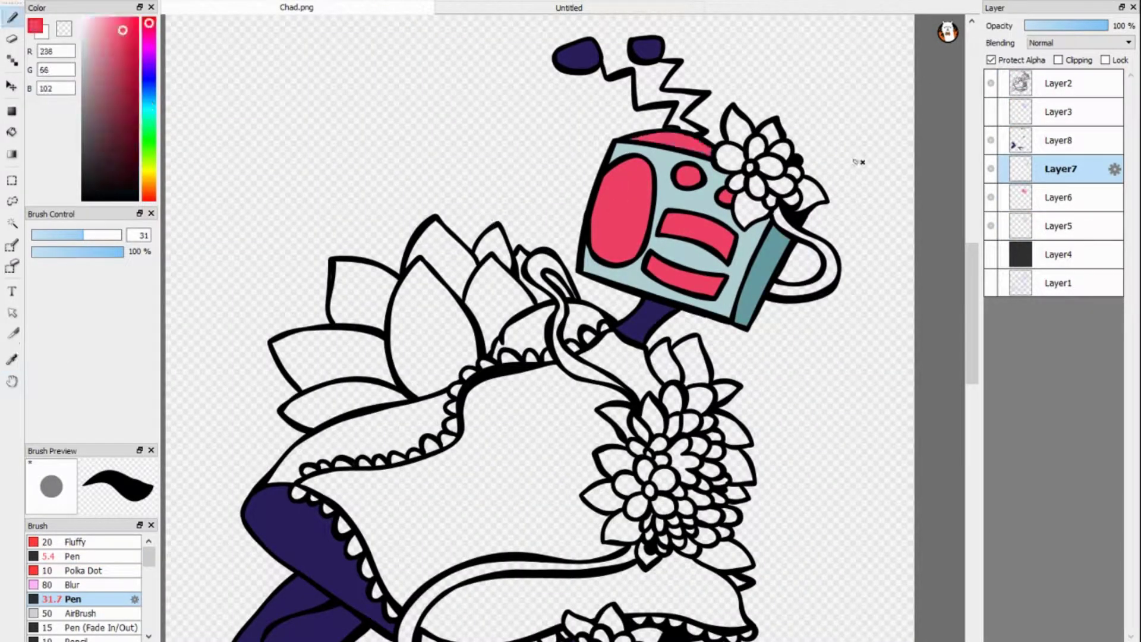
click(114, 122)
drag(636, 141, 707, 148)
- Sample the neck colour and recolour the neck, limbs and antenna tips purple (60, 30, 92) on Layer8
scroll(832, 248, down, 3)
scroll(832, 248, up, 2)
click(1059, 140)
click(12, 360)
click(613, 276)
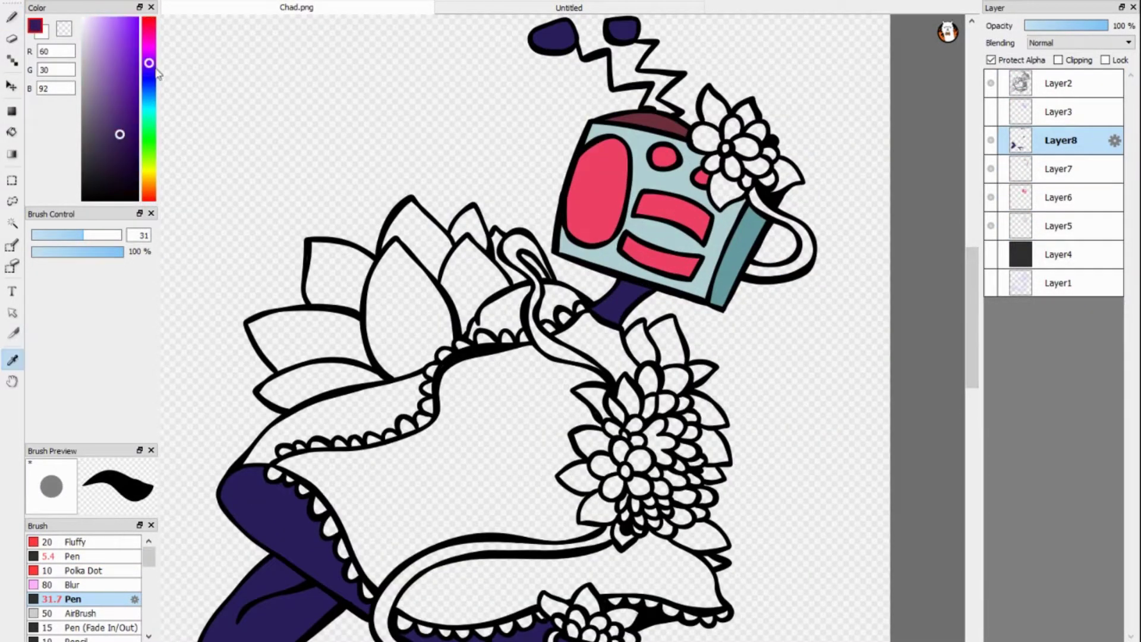
scroll(516, 350, down, 3)
scroll(516, 351, up, 2)
- Try magenta for the head's screens on Layer6 and shift the front panel on Layer5 to a greyish blue
click(1059, 197)
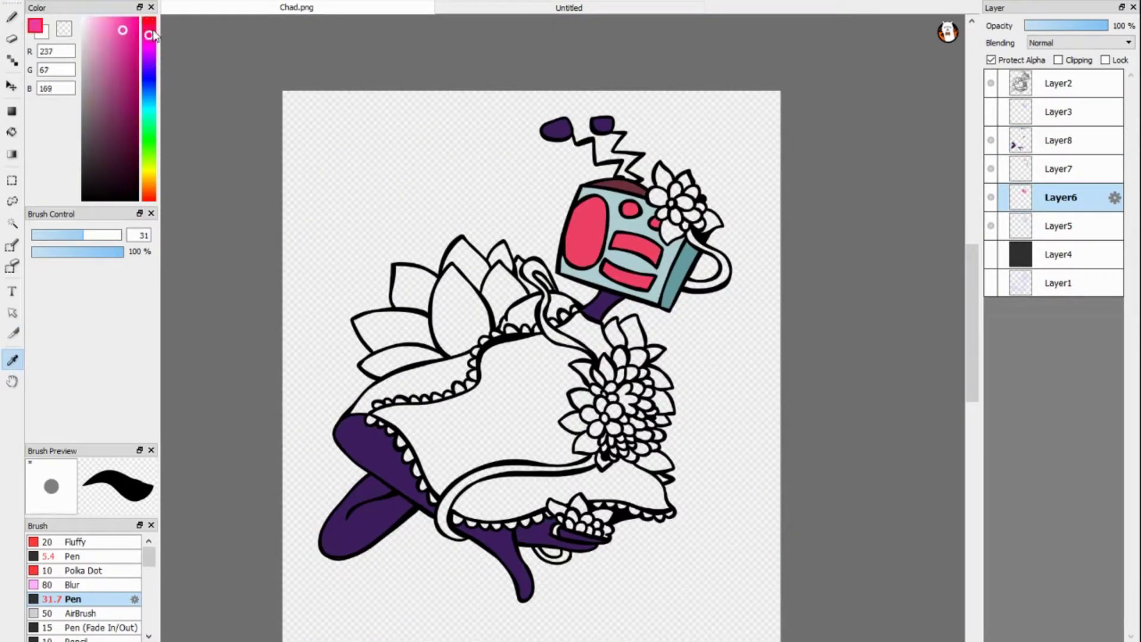
click(148, 95)
click(90, 49)
drag(580, 220, 636, 262)
click(1059, 226)
click(149, 68)
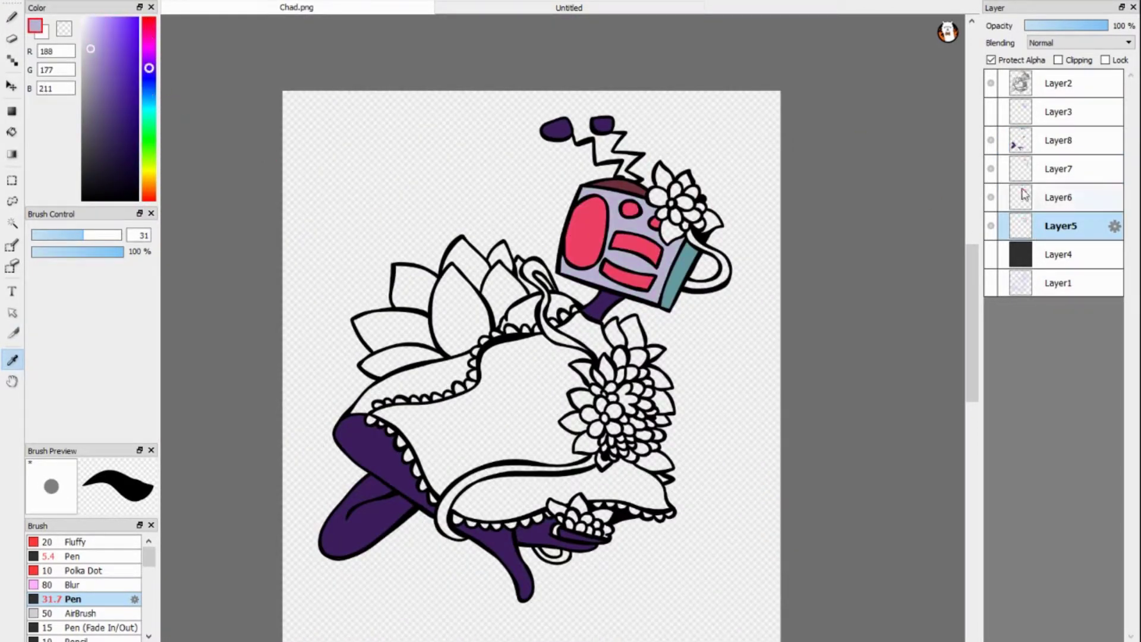
- Draw light pink grid lines on the round screen and zigzag waves in the slots on Layer3
click(1023, 105)
click(98, 24)
drag(583, 226, 630, 249)
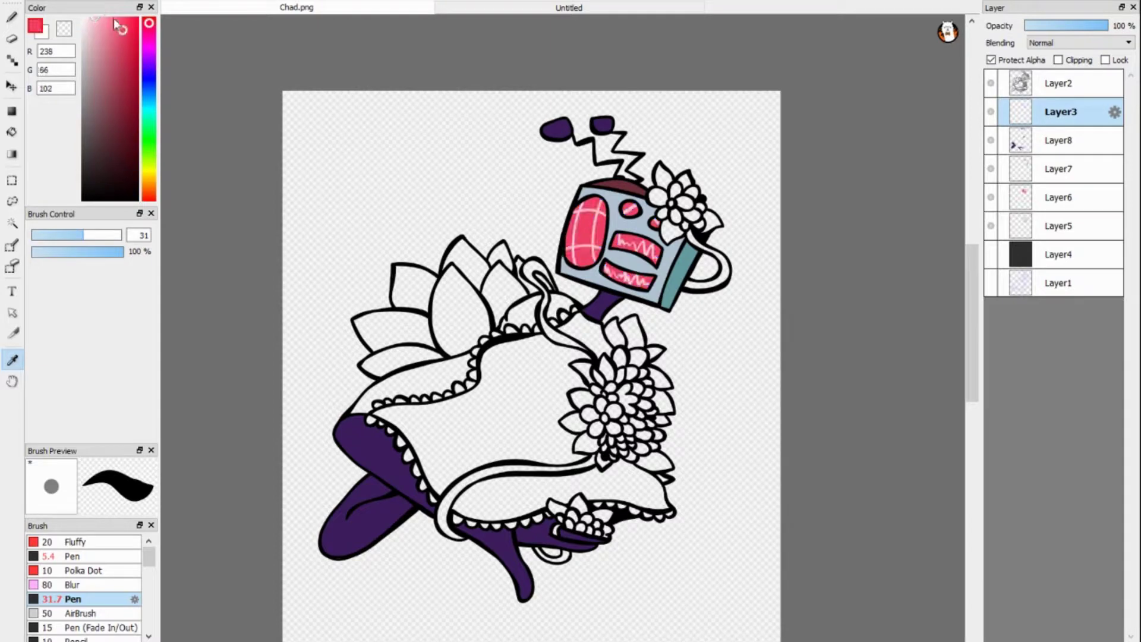
- Add a layer clipped to Layer8 and set the Pen to size 4.8 with dark purple (33, 16, 52)
click(1059, 140)
click(120, 163)
click(12, 17)
drag(83, 235, 36, 235)
key(ctrl+shift+n)
click(1058, 60)
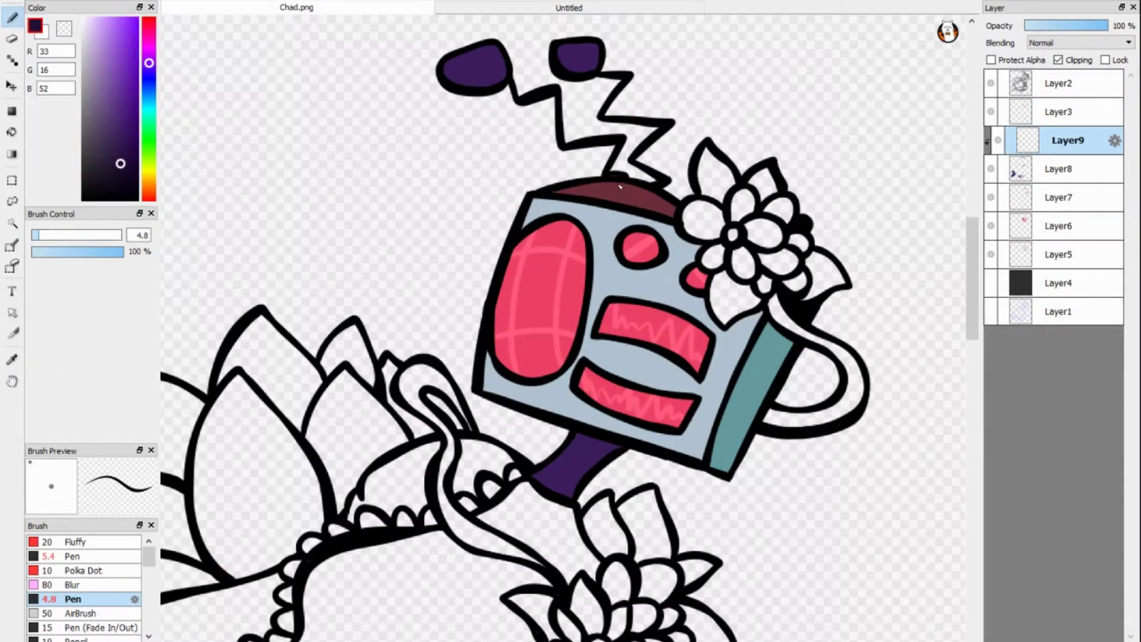
- Draw dark purple grain lines along the neck and the limb beneath the small flower
scroll(594, 356, up, 3)
drag(547, 440, 604, 437)
scroll(605, 437, down, 10)
drag(576, 357, 714, 342)
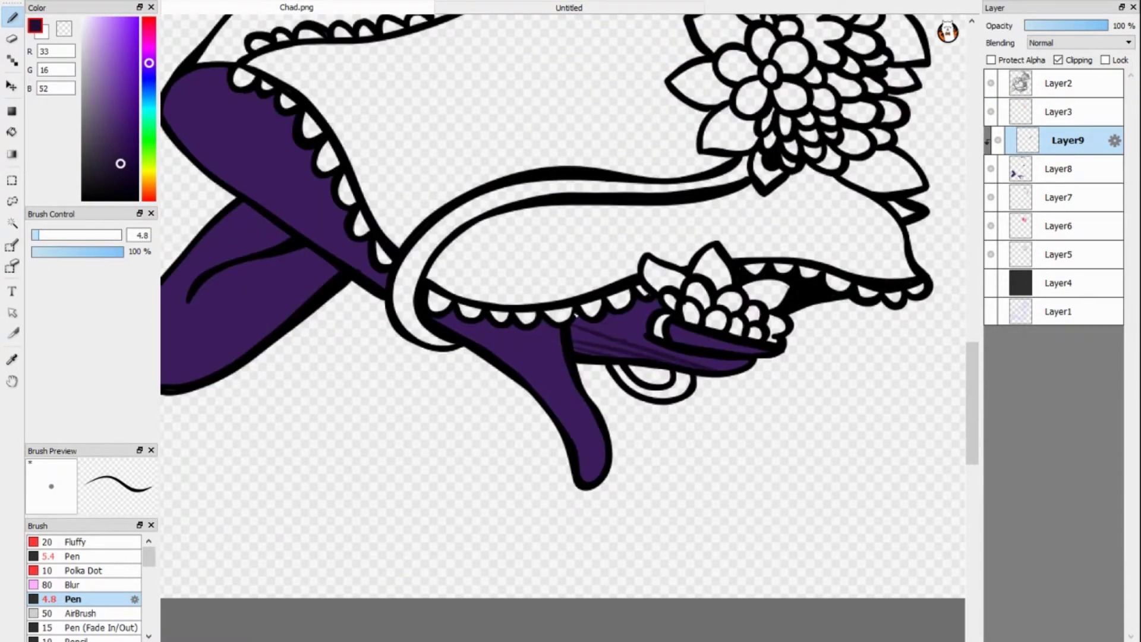
drag(601, 336, 741, 328)
drag(672, 351, 749, 339)
- Draw dark purple grain lines down the length of the front leg
drag(446, 321, 553, 410)
drag(502, 330, 576, 442)
drag(542, 334, 588, 473)
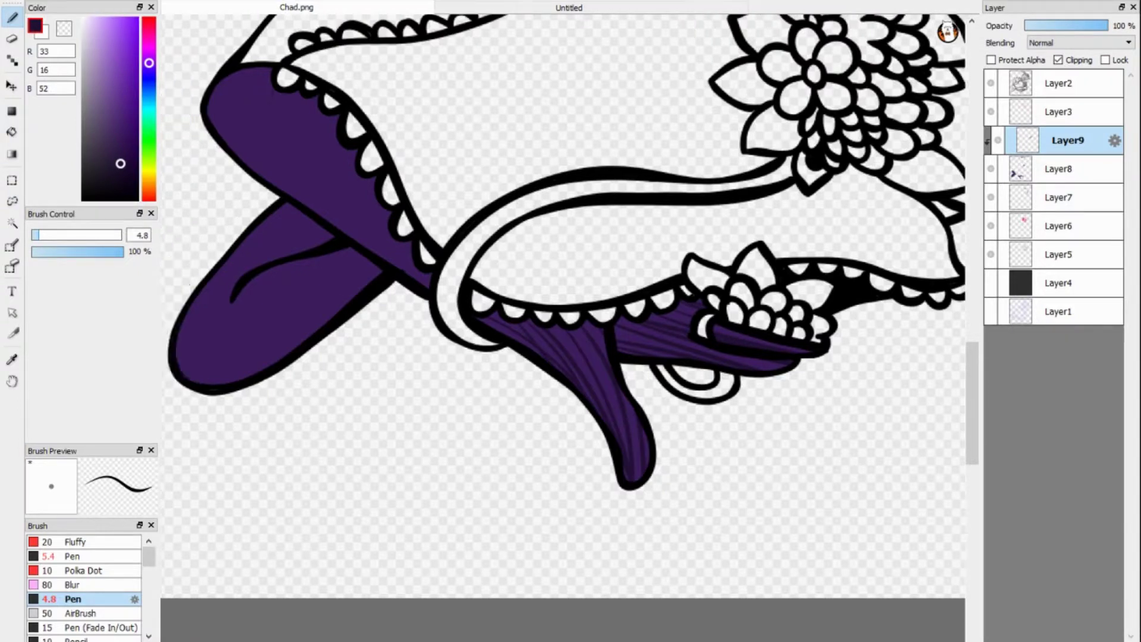
- Draw curved grain lines across the thigh under the scalloped left hem
scroll(570, 416, left, 5)
drag(480, 95, 618, 279)
mouse_move(430, 70)
mouse_down()
mouse_move(573, 249)
mouse_move(470, 175)
mouse_up()
- Draw nested grain lines following the rounded shape of the rear limb below the thigh
drag(523, 214, 392, 339)
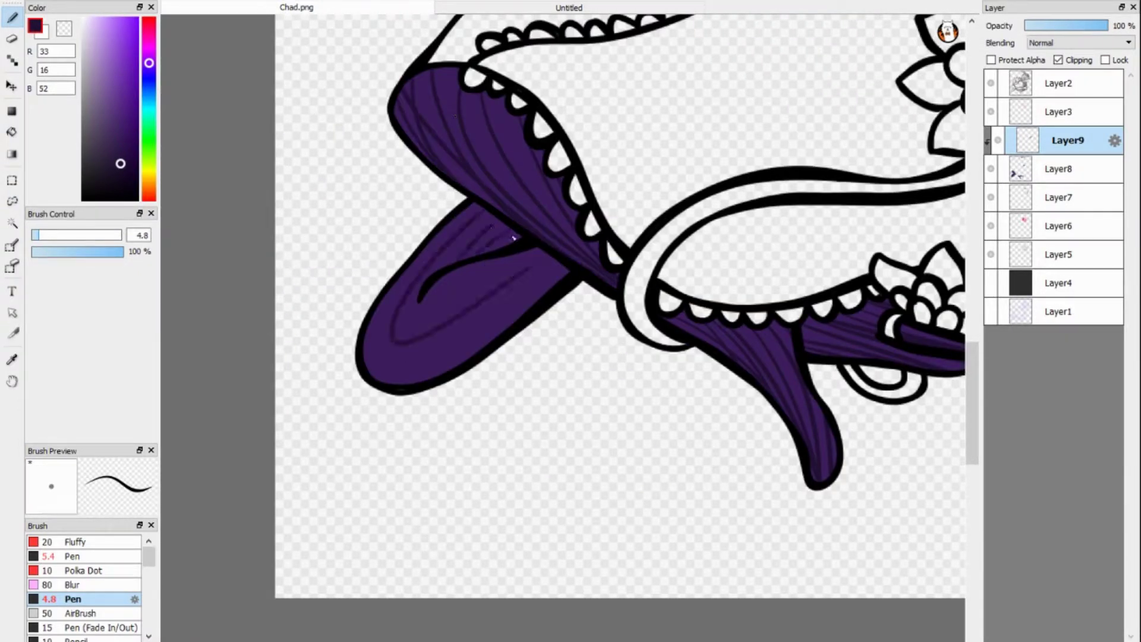
drag(511, 267, 428, 315)
drag(511, 226, 368, 357)
drag(494, 309, 421, 383)
drag(553, 274, 416, 333)
drag(440, 258, 413, 336)
- Stripe both antenna tips with dark grain lines and add lighter purple lines between them
scroll(570, 297, up, 15)
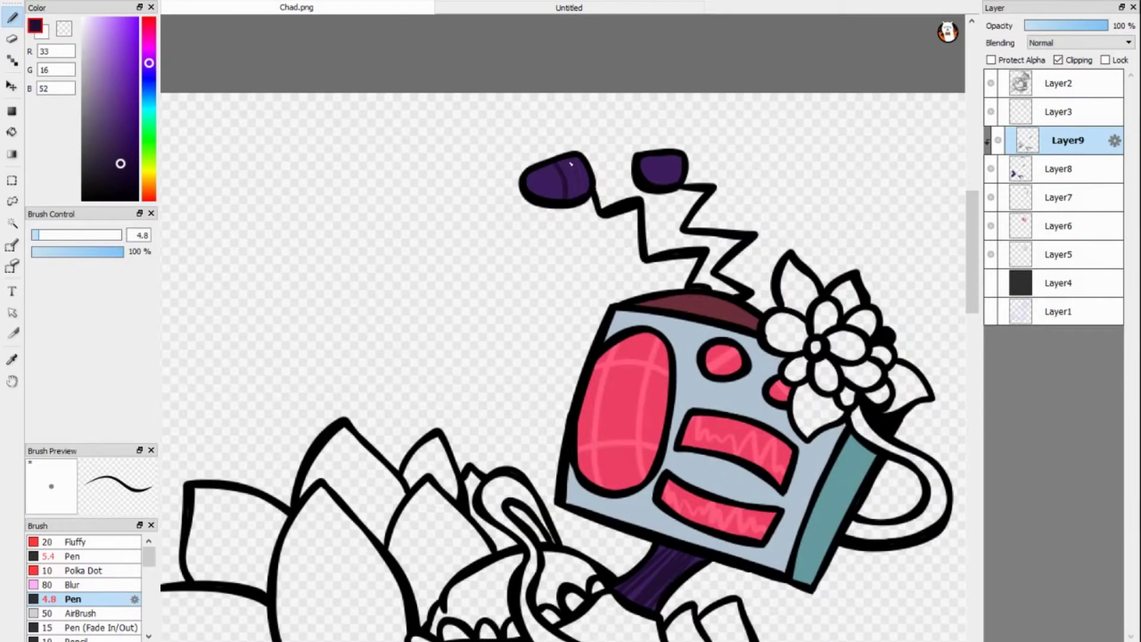
drag(569, 161, 578, 193)
drag(650, 178, 669, 157)
alt+click(571, 178)
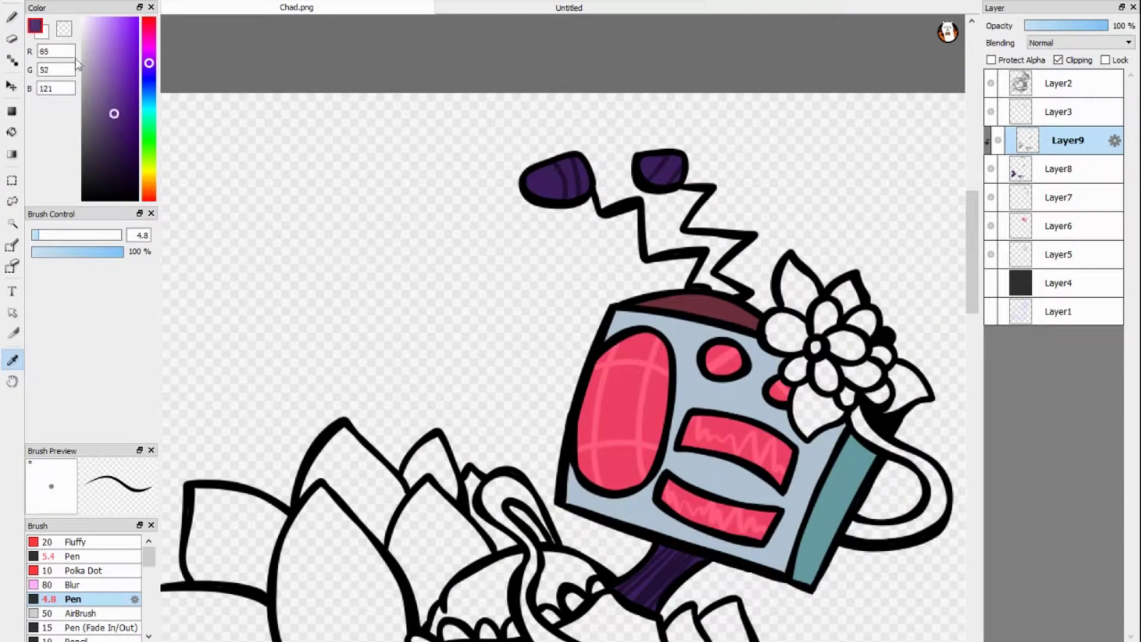
drag(563, 163, 573, 196)
- Paint a black shadow on Layer2 where the neck meets the underside of the head
click(1061, 83)
alt+click(654, 559)
drag(655, 559, 693, 561)
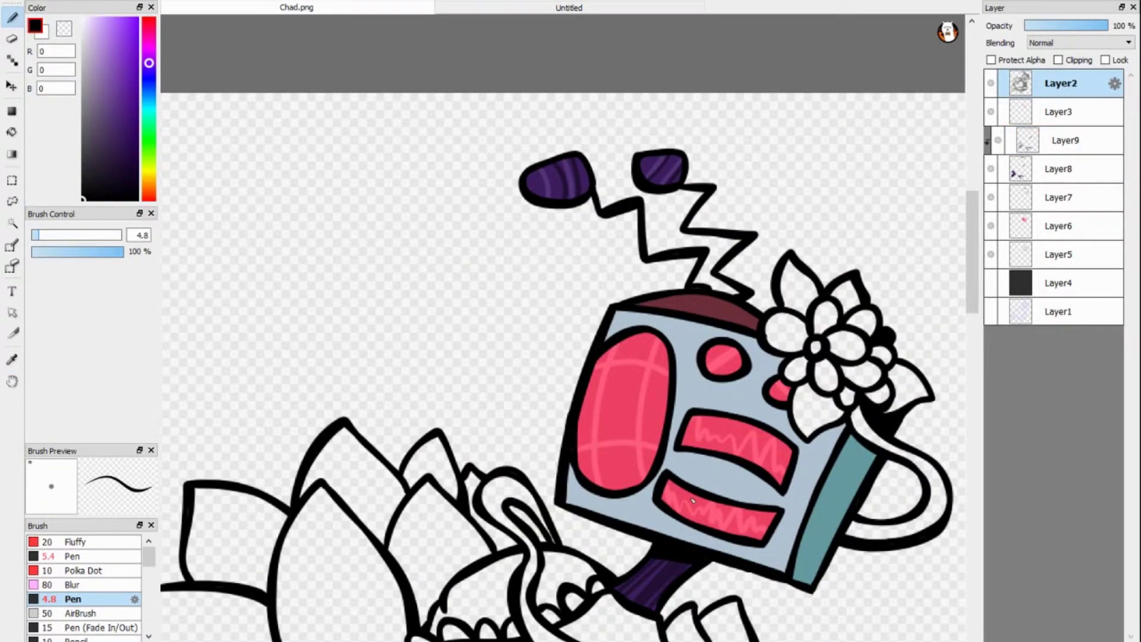
- Merge the clipped grain-line layer down into Layer8 and shift the limbs' hue to maroon
key(ctrl+minus)
click(1065, 140)
drag(975, 333, 975, 384)
key(ctrl+e)
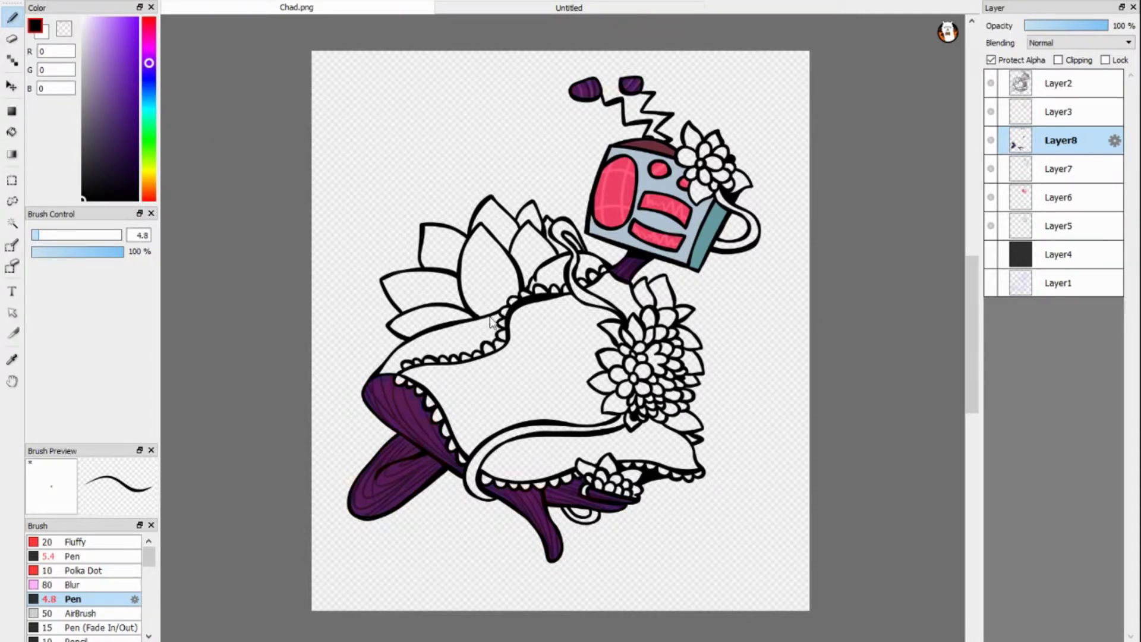
drag(973, 333, 972, 327)
- Recolour the head's side a deeper teal and its top crimson (187, 55, 82) on Layer7
click(1061, 169)
key(i)
click(713, 240)
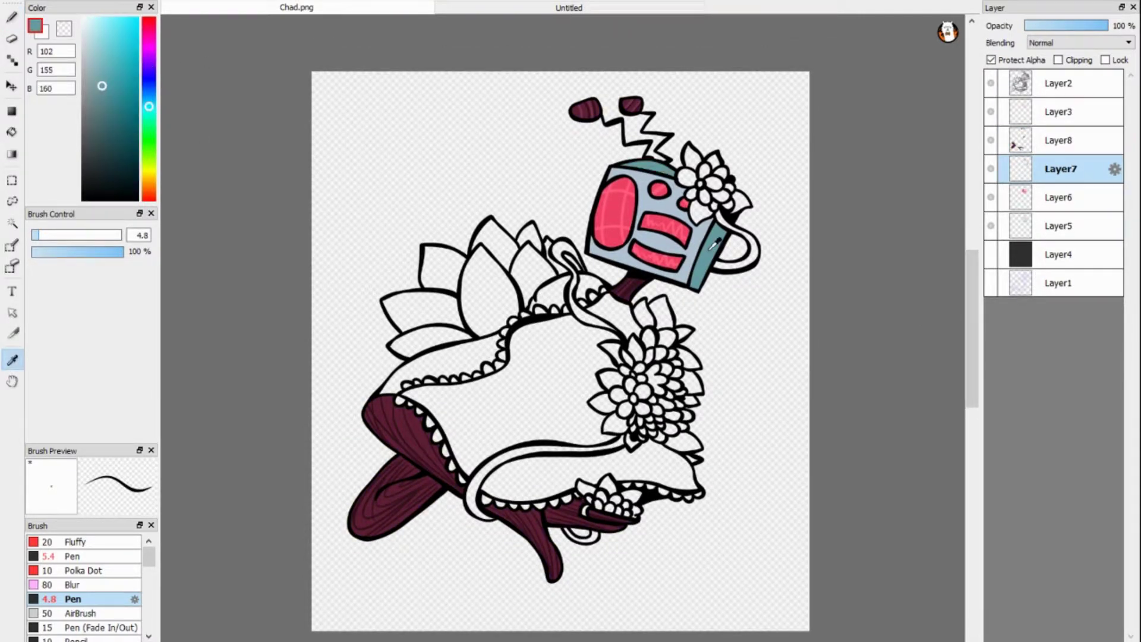
click(650, 157)
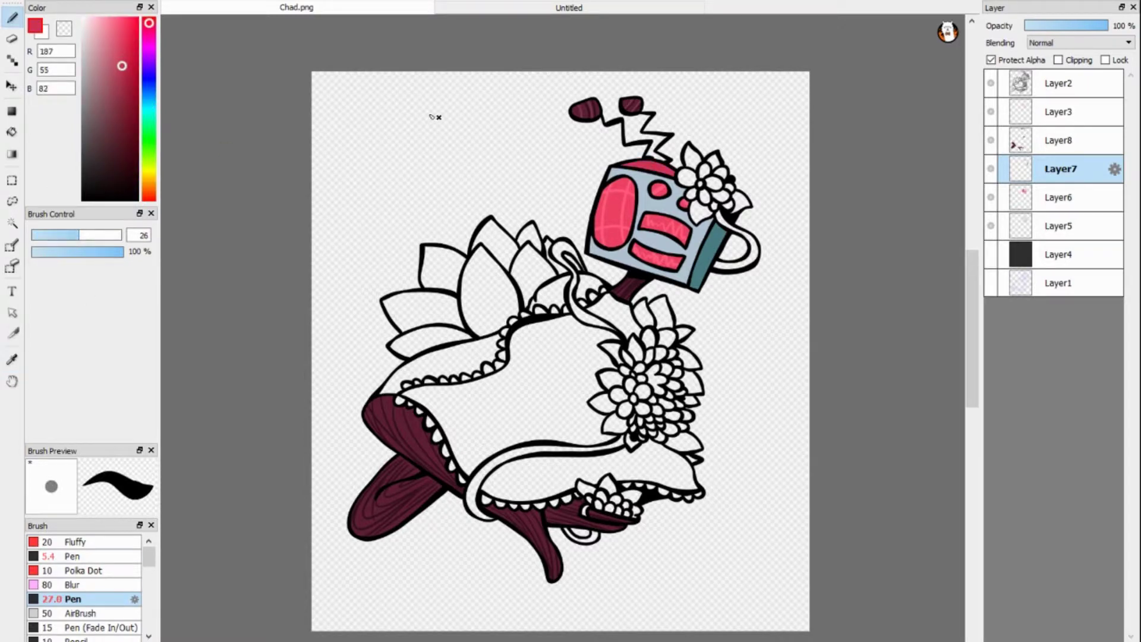
- Merge the head and limb colour layers down into Layer5 and add a new layer above it
key(ctrl+e)
key(ctrl+e)
key(ctrl+e)
key(ctrl+shift+n)
- Fill all panels of the garment with dark maroon (57, 15, 23) on the new Layer6
click(123, 160)
key(g)
click(440, 363)
click(511, 392)
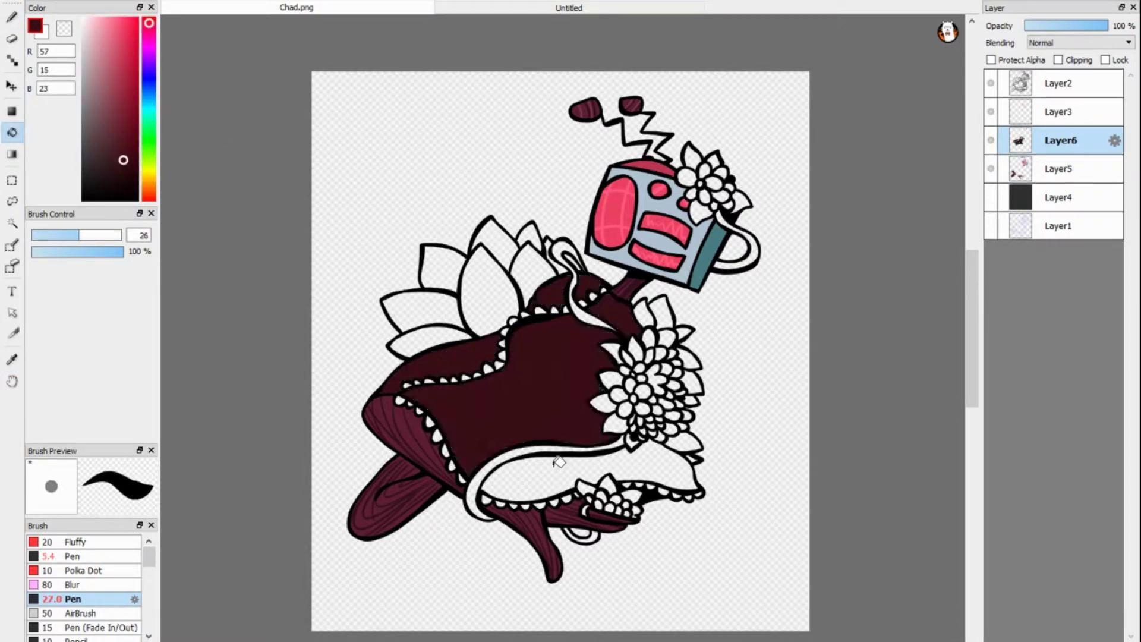
click(589, 469)
- Protect Layer6's alpha and recolour the garment light teal (176, 208, 211), sampled from the palette canvas
click(72, 556)
scroll(559, 357, up, 1)
click(991, 60)
key(i)
click(569, 7)
click(639, 65)
click(349, 6)
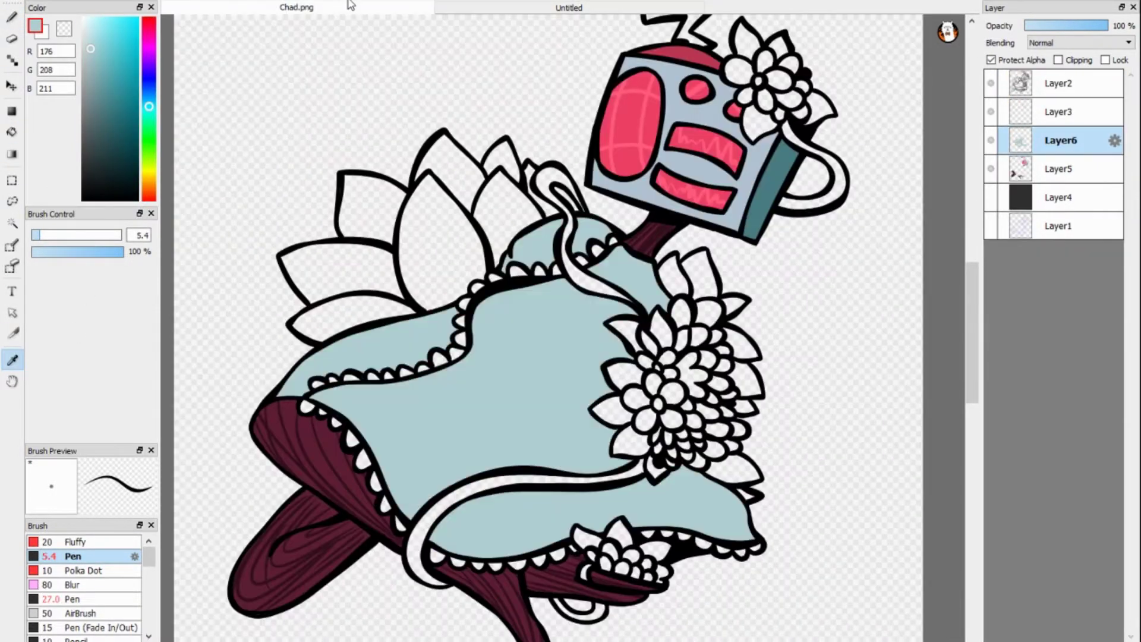
- Recolour the garment bright cyan (148, 231, 239) and outline curved stripes across it in pink (253, 140, 163) with a 5.4 px pen
click(103, 28)
drag(154, 81, 148, 23)
key(b)
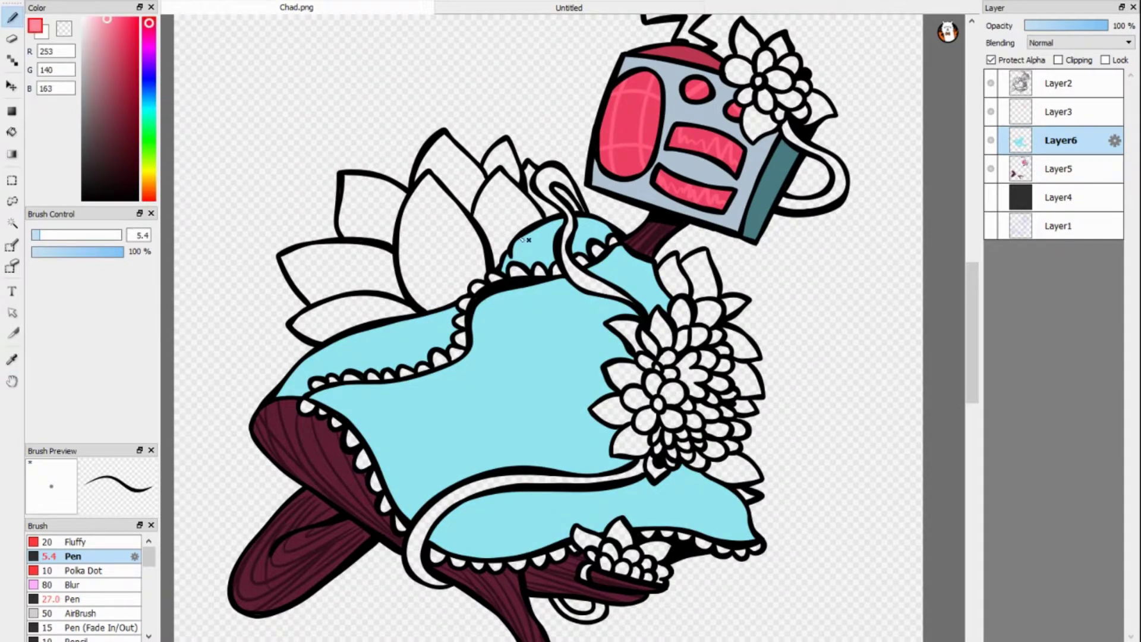
mouse_move(526, 239)
mouse_down()
mouse_move(499, 356)
mouse_move(465, 356)
mouse_move(510, 410)
mouse_move(399, 437)
mouse_move(571, 465)
mouse_move(761, 456)
mouse_move(710, 540)
mouse_up()
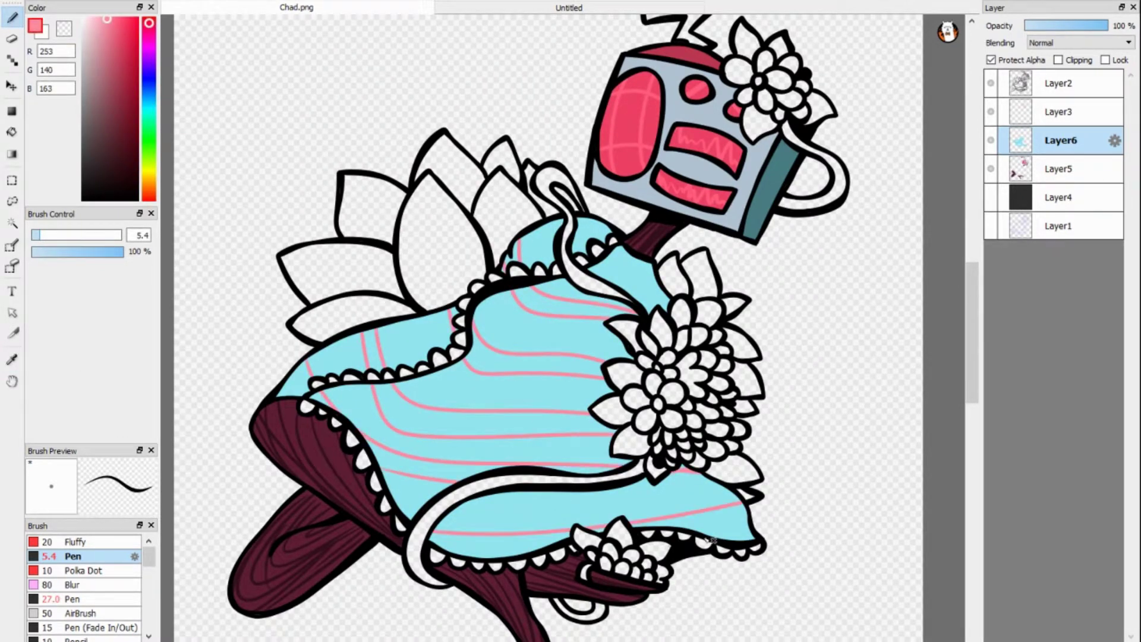
- Fill the bands between the outlined stripe edges on every garment panel with pink (253, 140, 163)
key(g)
click(494, 410)
click(434, 460)
click(294, 381)
click(499, 544)
click(601, 465)
click(683, 520)
click(571, 302)
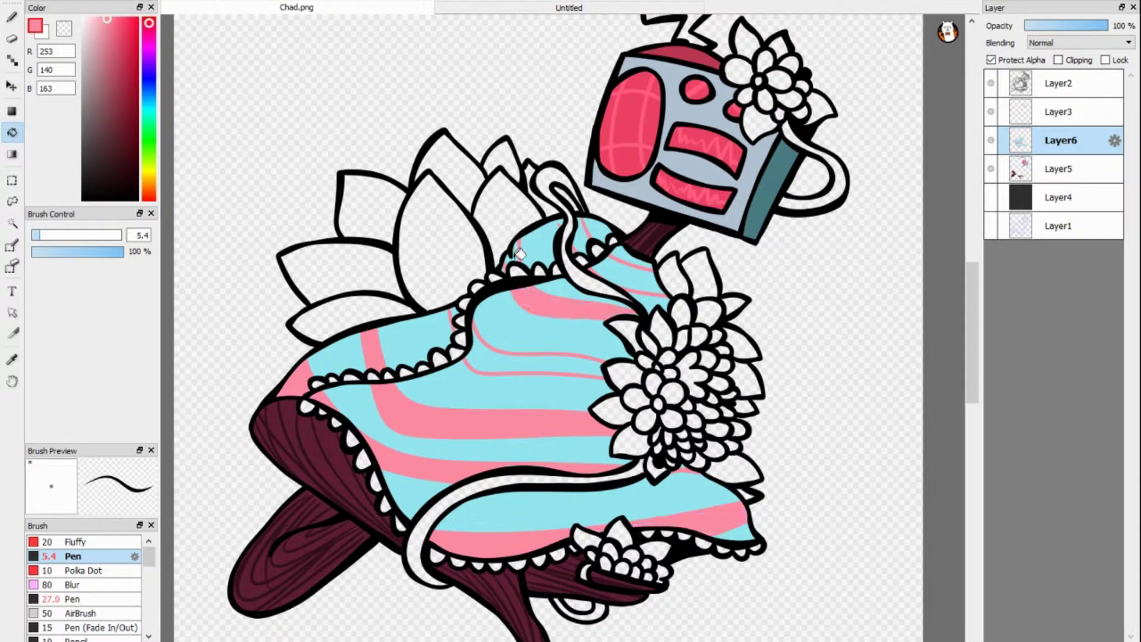
click(520, 255)
click(535, 354)
click(624, 274)
- Paint pale cyan (205, 250, 255) highlights along the cyan stripes with a 15 px pen on a new clipping layer above Layer6
key(b)
alt+click(518, 263)
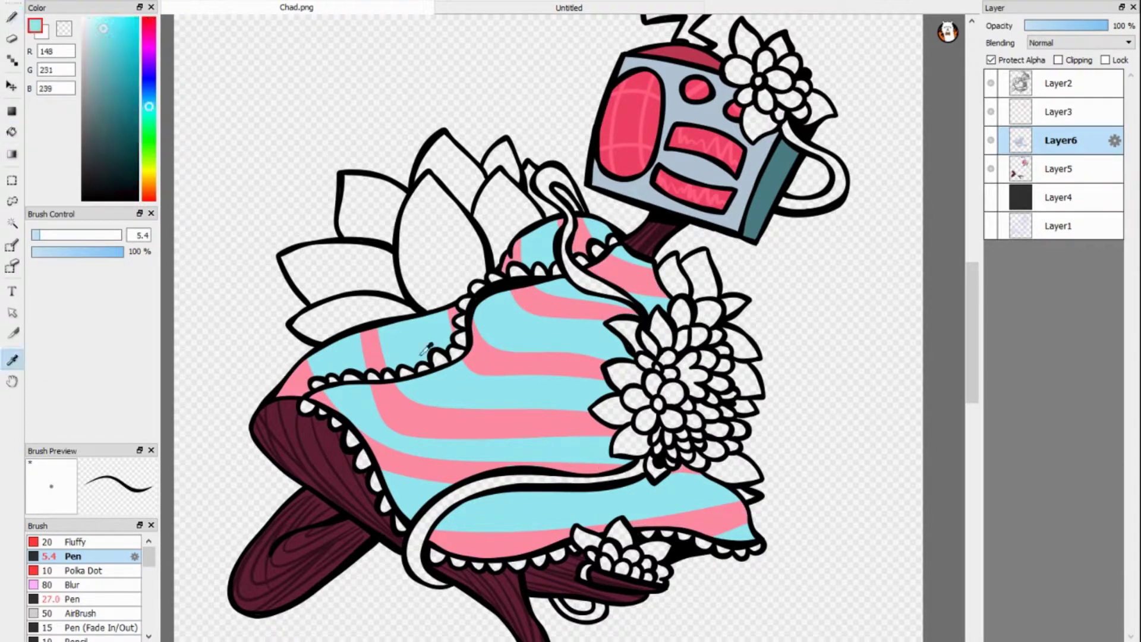
key(ctrl+shift+n)
drag(587, 226, 648, 270)
drag(633, 285, 478, 348)
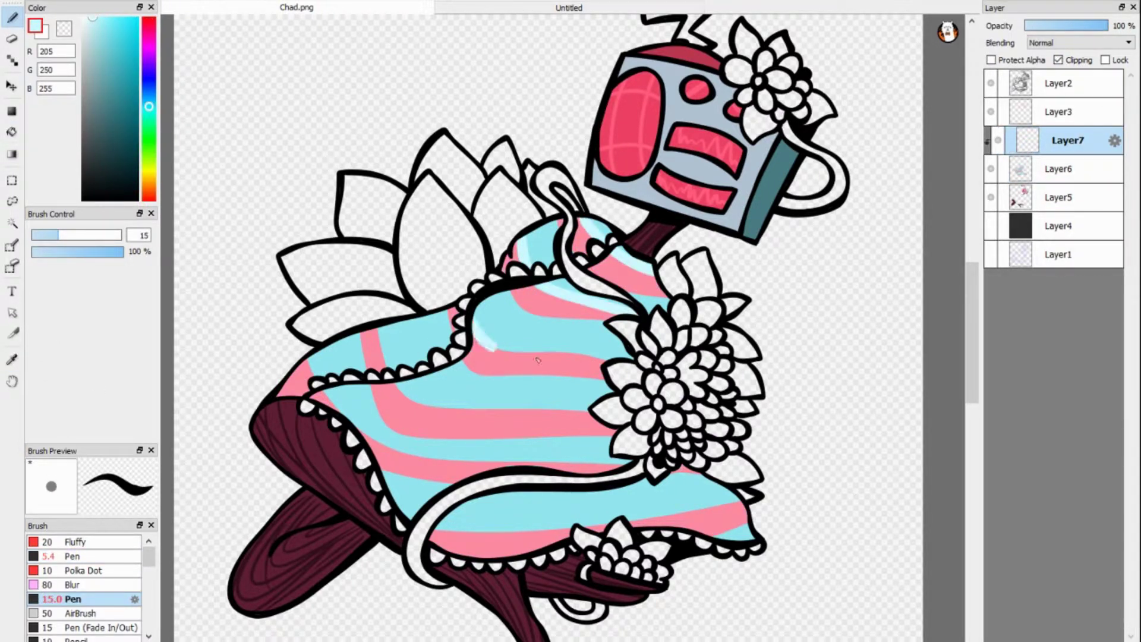
drag(630, 348, 494, 360)
mouse_move(588, 386)
mouse_down()
mouse_move(374, 356)
mouse_move(309, 368)
mouse_up()
drag(630, 443, 389, 470)
key(ctrl+z)
mouse_move(627, 416)
mouse_down()
mouse_move(312, 374)
mouse_move(364, 470)
mouse_up()
key(ctrl+z)
drag(743, 505, 582, 529)
- Paint pale pink (255, 193, 205) highlight strokes along the garment's pink stripes on Layer7
alt+click(613, 290)
mouse_move(663, 273)
mouse_down()
mouse_move(511, 315)
mouse_move(485, 373)
mouse_up()
drag(603, 368, 490, 380)
drag(616, 437, 362, 336)
drag(462, 483, 382, 467)
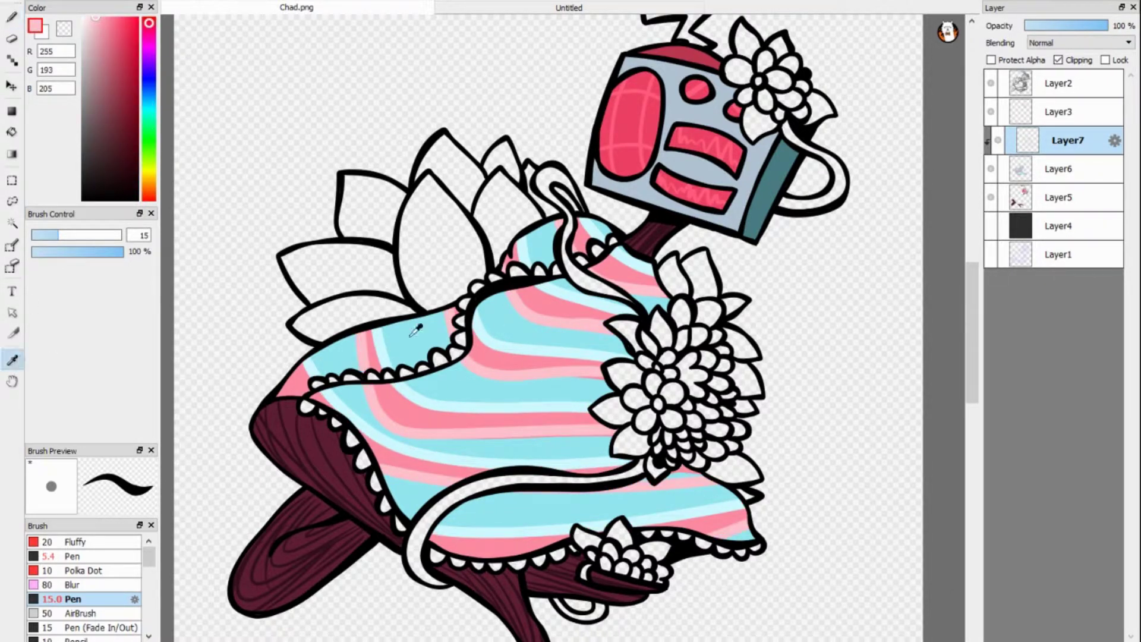
- Try scattering near-white (233, 253, 255) specks over the garment with the Particle brush on a new clipping layer
alt+click(535, 333)
scroll(84, 582, down, 5)
click(69, 611)
key(ctrl+shift+n)
drag(56, 234, 89, 235)
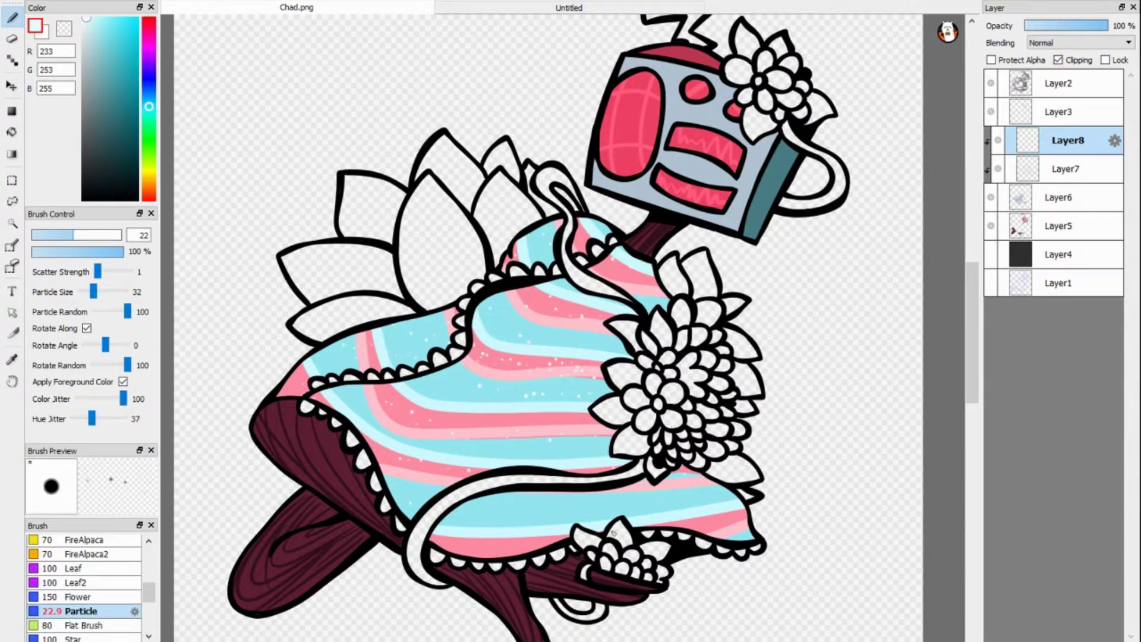
key(ctrl+z)
key(ctrl+z)
- Dot the pink stripes with near-white (233, 253, 255) spots on Layer7 using a 6.7 px pen
scroll(83, 582, up, 5)
click(72, 600)
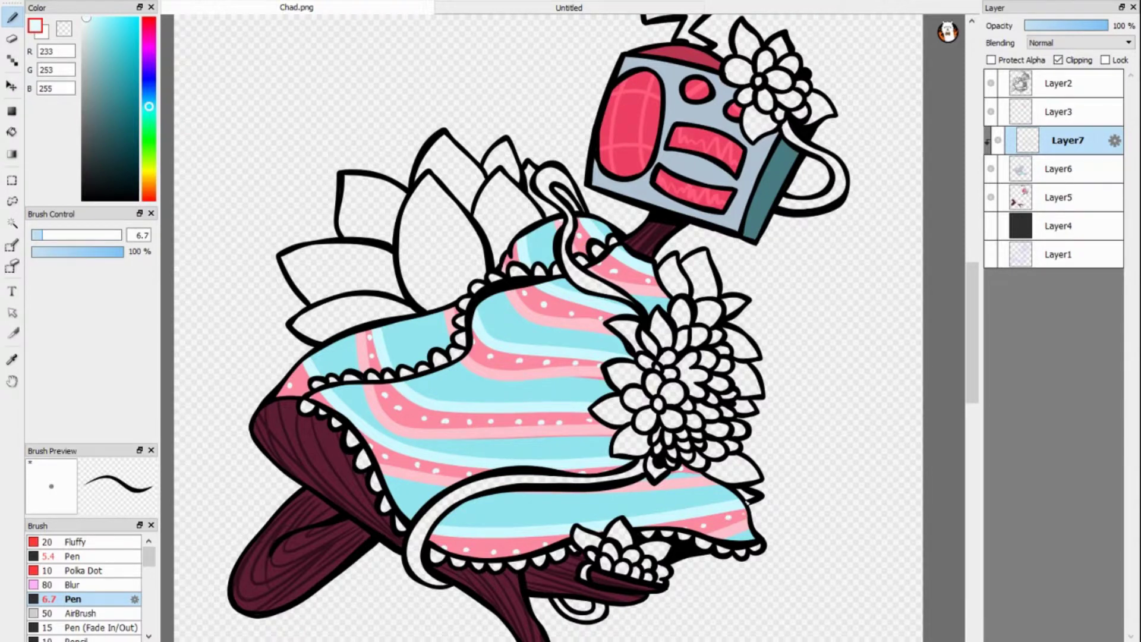
- Try crosshatching the upper cyan stripe directly on Layer7
drag(548, 326, 597, 343)
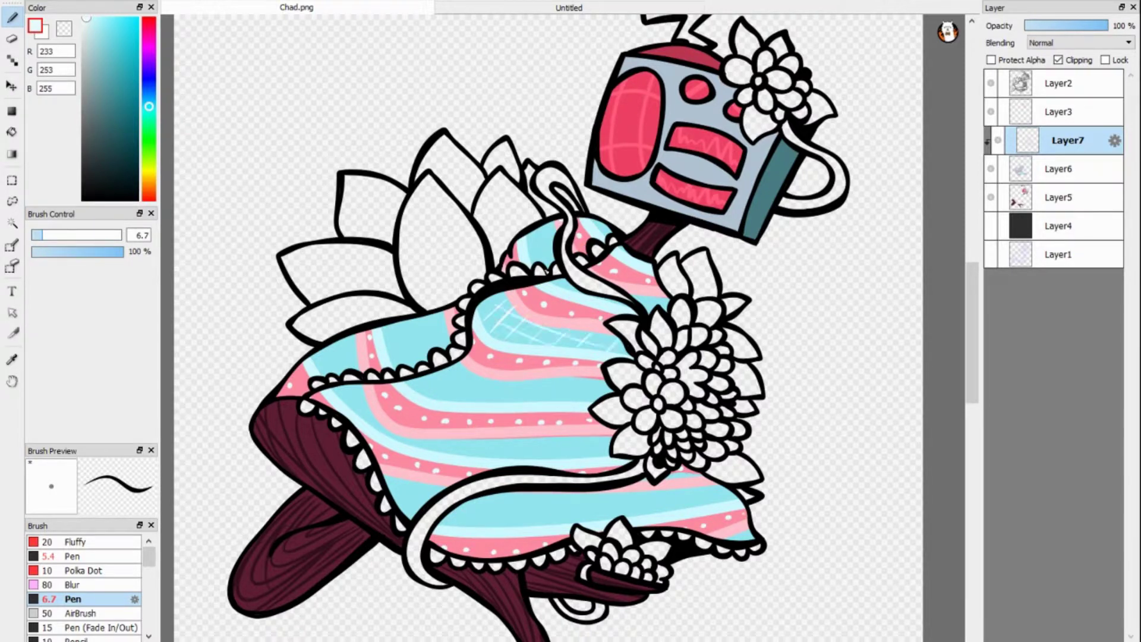
key(ctrl+z)
key(ctrl+z)
- Crosshatch all cyan stripes with near-white lines on a new clipping layer and merge the pattern layers down into Layer6
key(ctrl+shift+n)
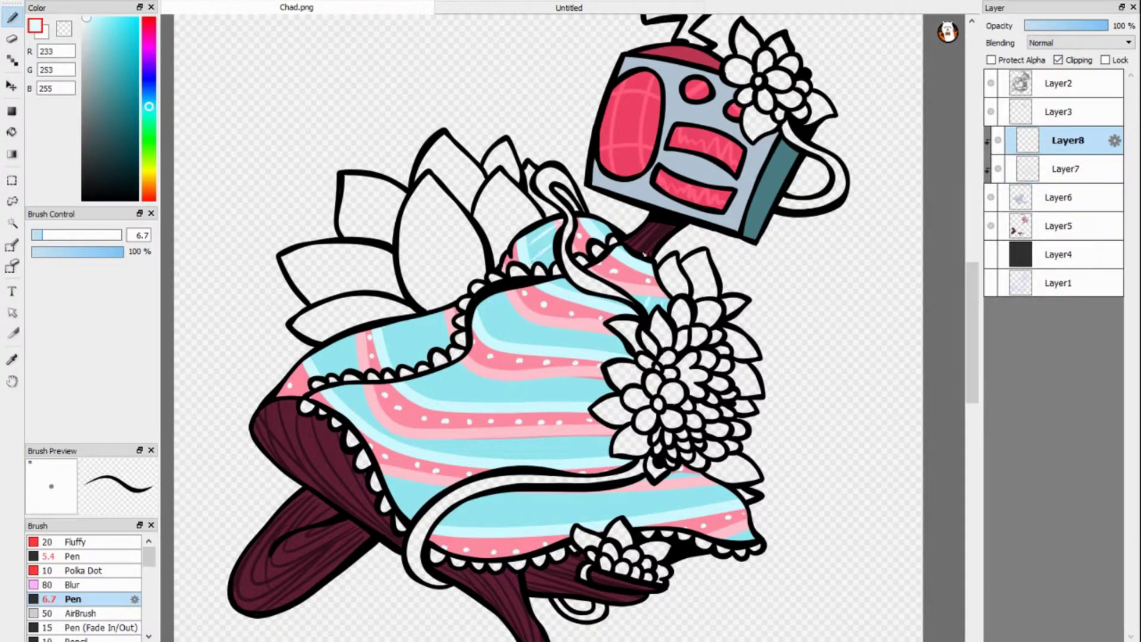
drag(635, 297, 665, 301)
mouse_move(488, 298)
mouse_down()
mouse_move(554, 336)
mouse_move(615, 345)
mouse_up()
drag(527, 341, 569, 343)
drag(383, 344, 445, 315)
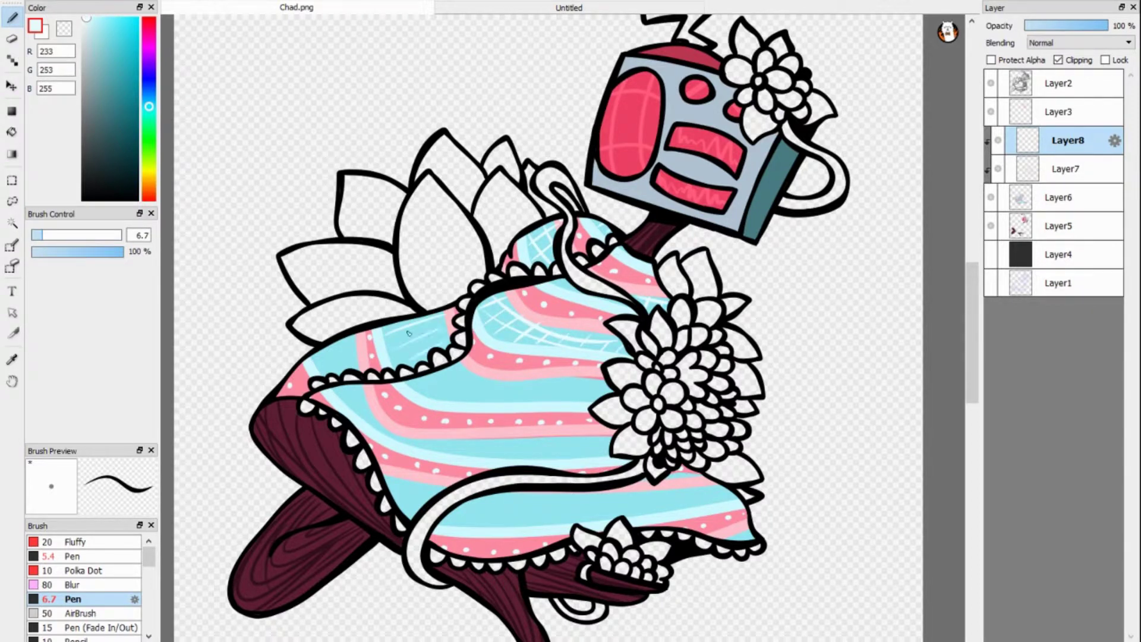
mouse_move(542, 381)
mouse_down()
mouse_move(578, 398)
mouse_move(435, 394)
mouse_up()
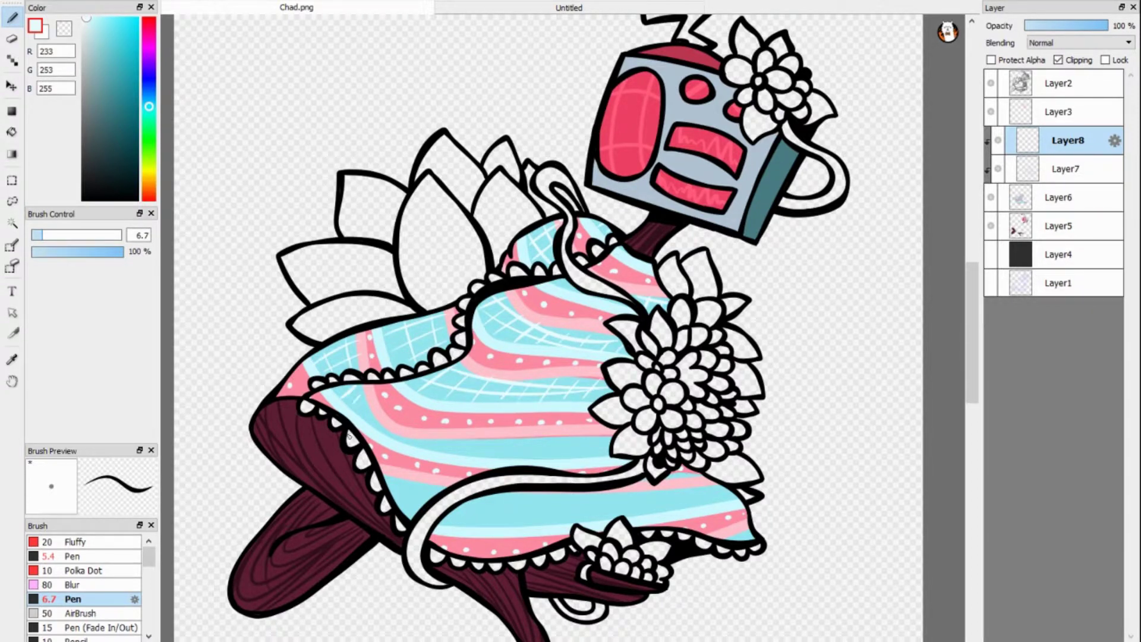
drag(399, 438, 612, 443)
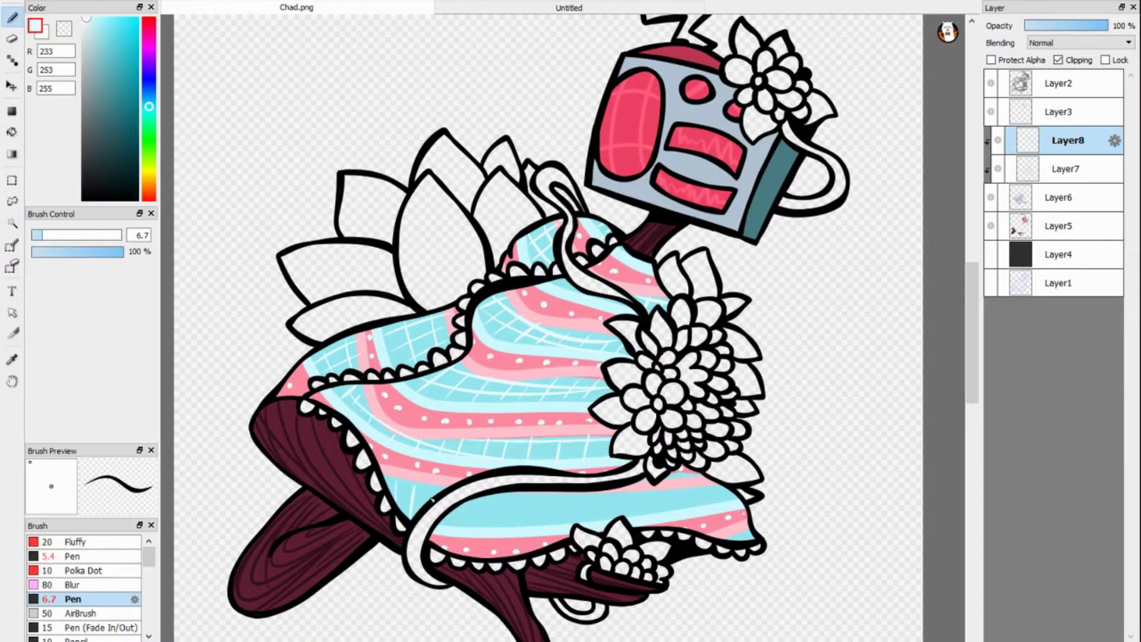
drag(719, 493, 470, 515)
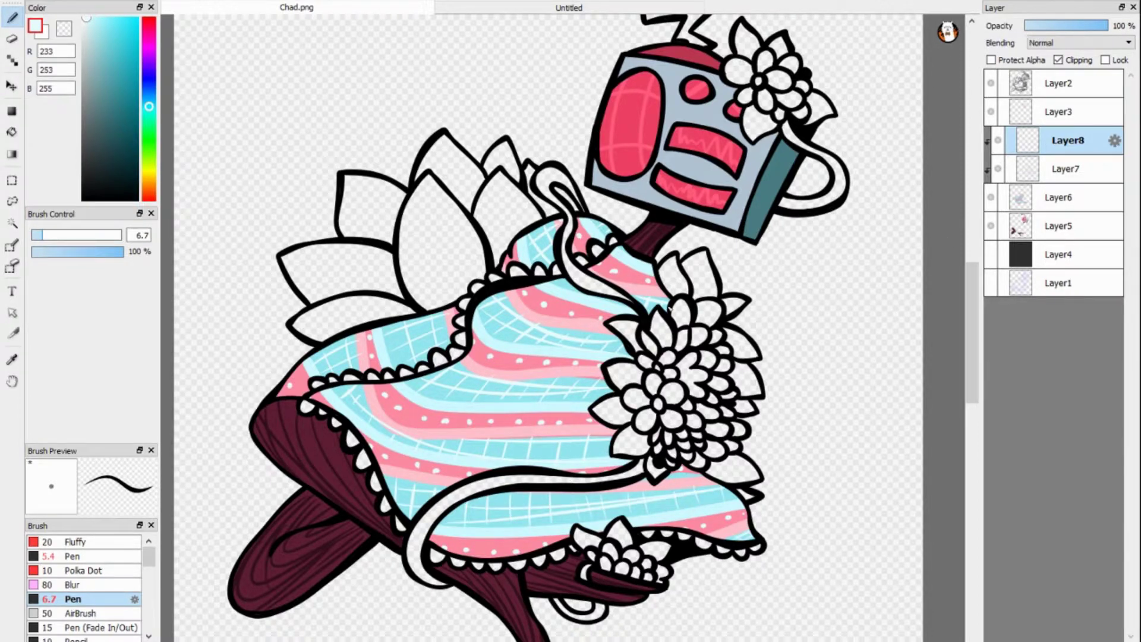
key(ctrl+e)
key(ctrl+e)
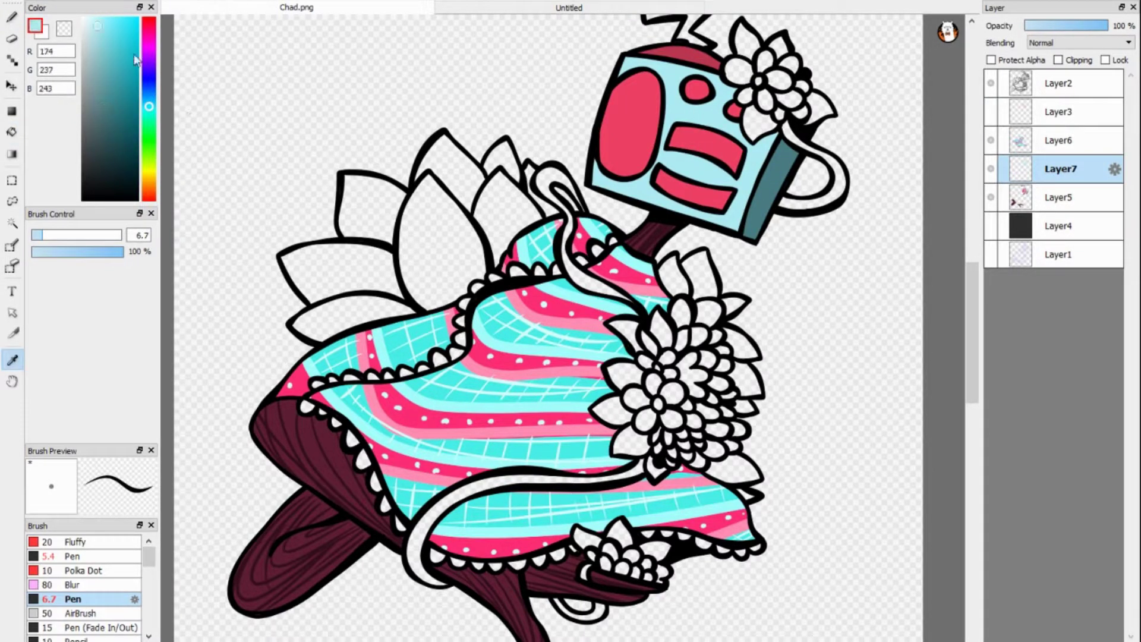
- Try filling the head's oval, eyes and mouth bars with solid red (233, 29, 71) on Layer7
key(g)
scroll(340, 95, up, 5)
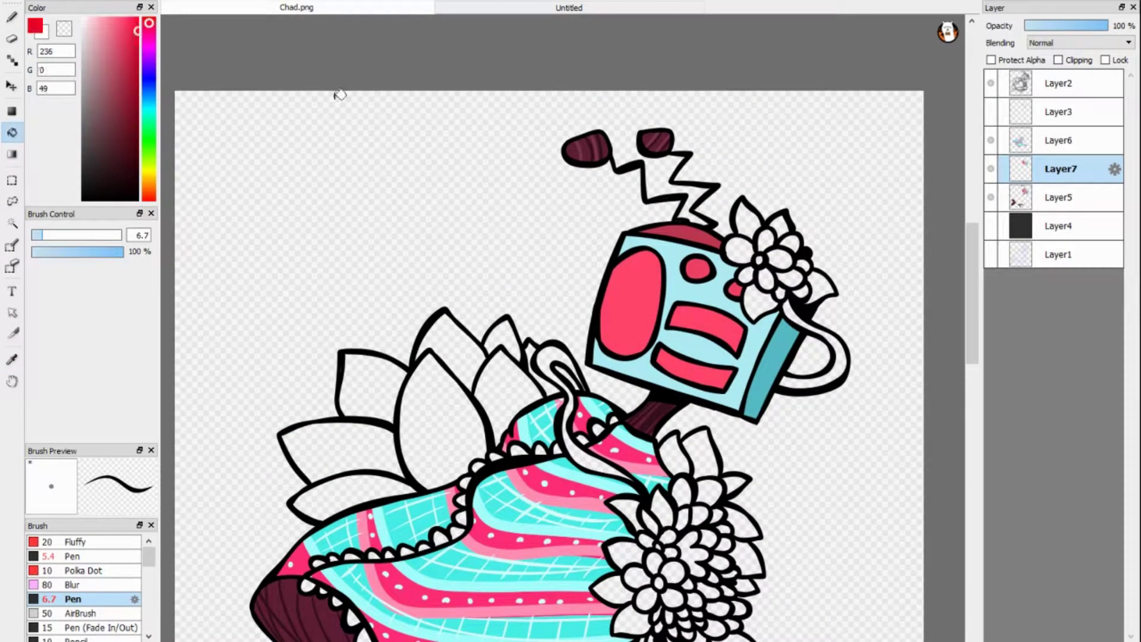
click(628, 303)
key(ctrl+z)
click(627, 303)
click(693, 369)
click(696, 269)
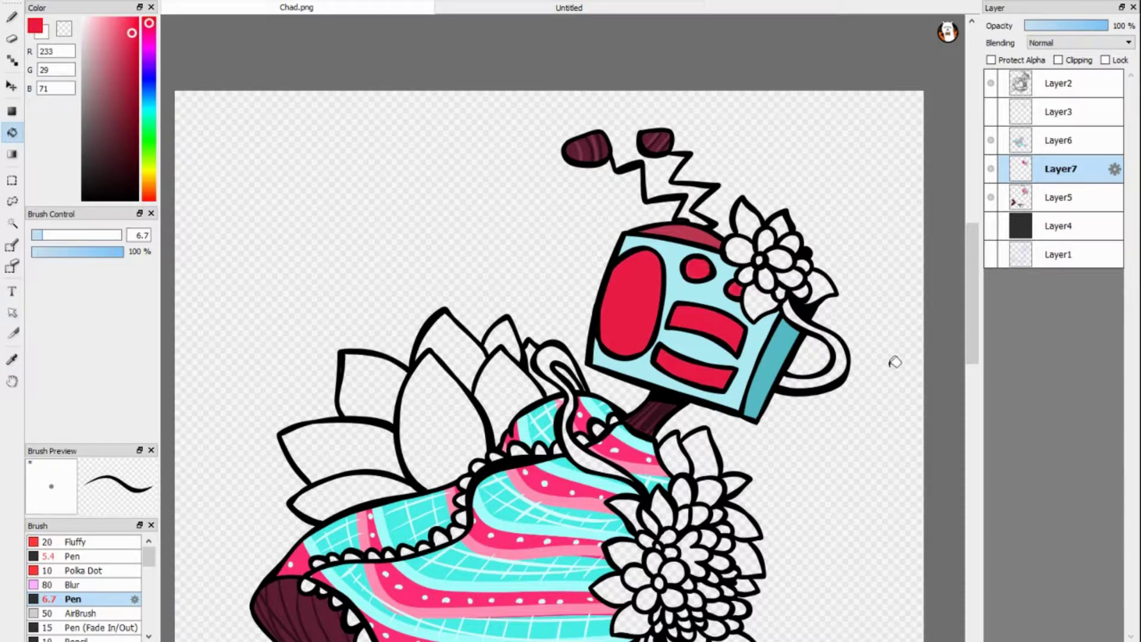
key(ctrl+z)
key(ctrl+z)
key(ctrl+z)
key(ctrl+z)
key(ctrl+z)
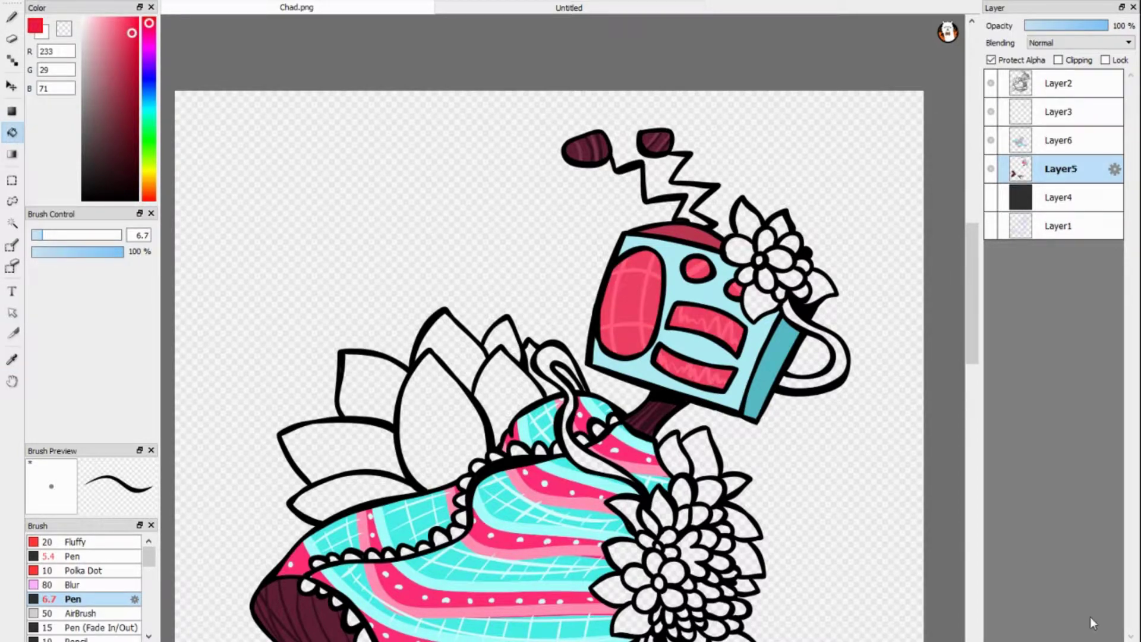
- Undo the vivid garment colouring and shift Layer6's pattern to softer turquoise and pink
scroll(928, 176, down, 1)
key(ctrl+z)
key(ctrl+z)
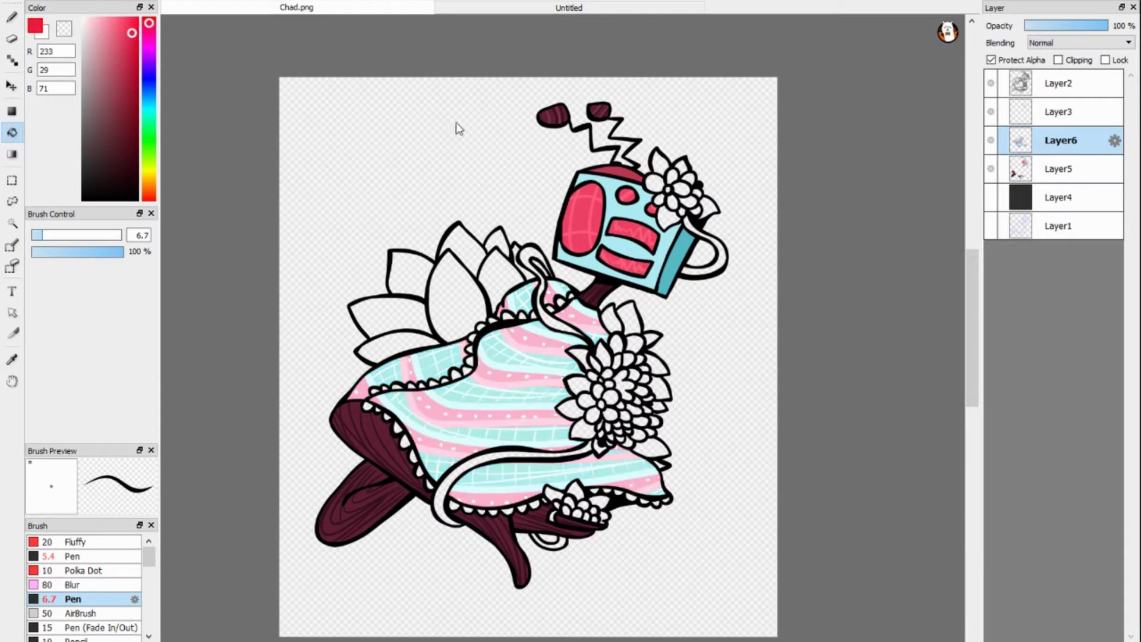
key(ctrl+y)
key(ctrl+z)
key(ctrl+z)
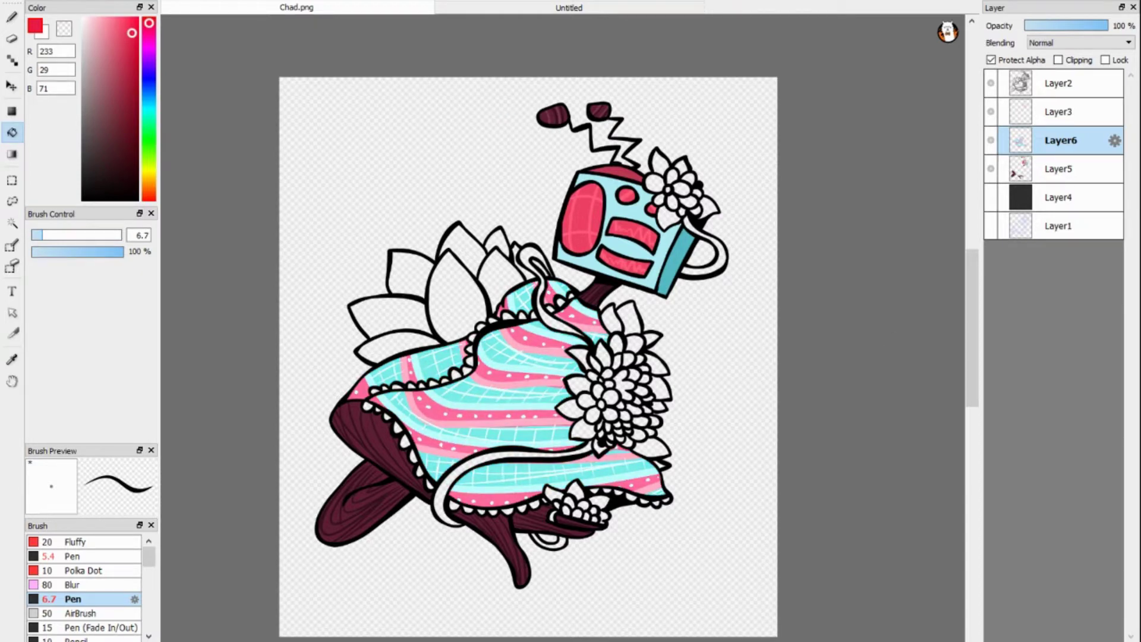
- Turn off Layer3's alpha protection and add finer grid lines to the head's oval with a 2.1 px pen in sampled pinks
key(i)
scroll(493, 126, up, 2)
click(498, 128)
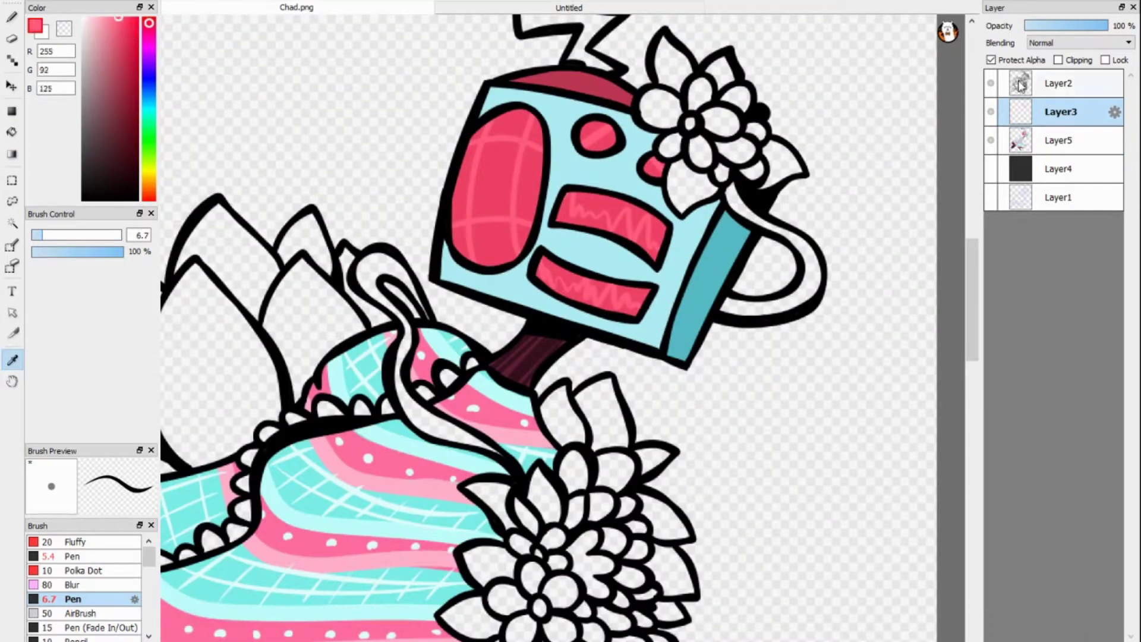
click(991, 60)
key(b)
key(bracketleft)
key(bracketleft)
key(bracketleft)
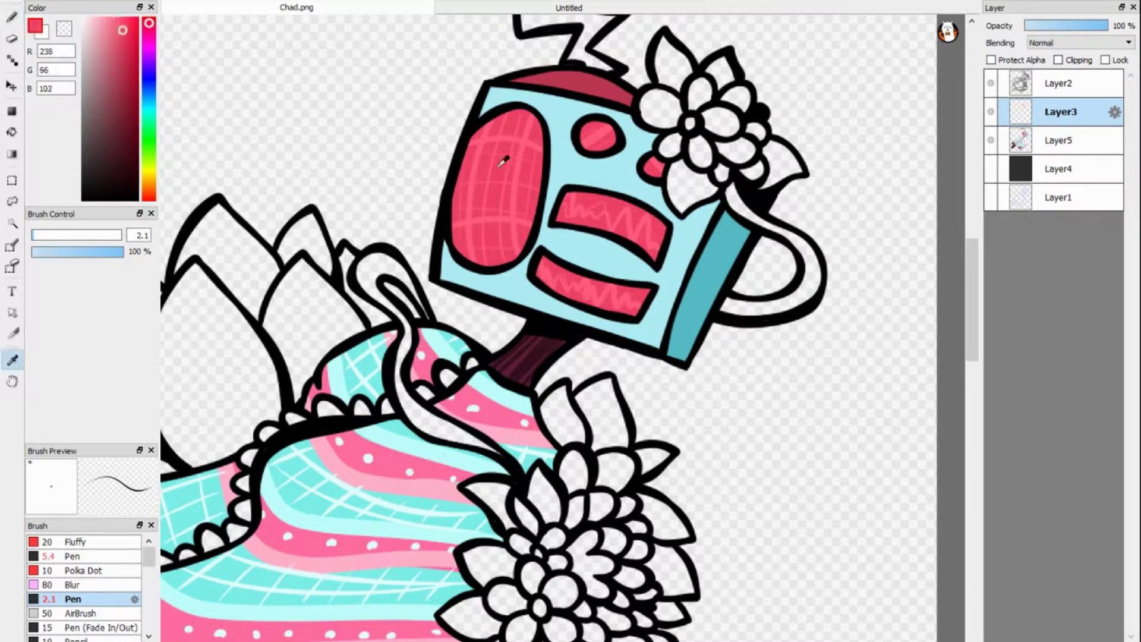
alt+click(500, 133)
scroll(430, 223, down, 3)
scroll(430, 223, up, 1)
key(ctrl+y)
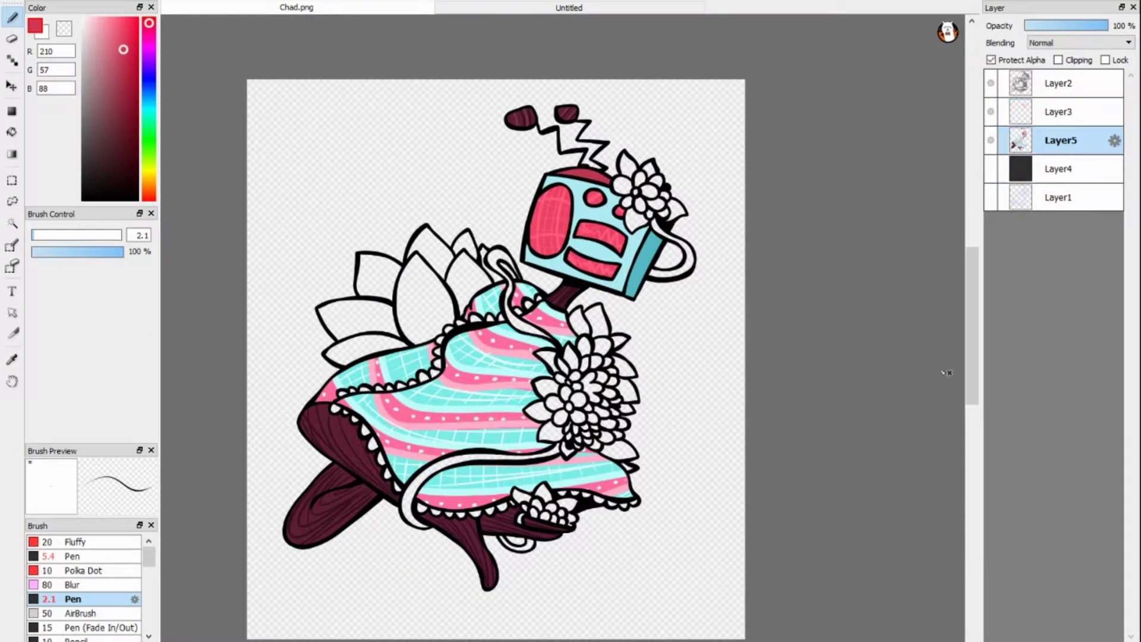
- Fill the scalloped lace along all garment edges with dark brown (62, 35, 40) on a new Layer6
key(g)
alt+click(542, 95)
scroll(428, 137, up, 1)
mouse_move(600, 372)
mouse_down()
mouse_move(449, 449)
mouse_move(366, 510)
mouse_move(315, 508)
mouse_up()
scroll(939, 277, down, 3)
mouse_move(297, 344)
mouse_down()
mouse_move(335, 372)
mouse_move(422, 491)
mouse_move(541, 491)
mouse_move(677, 468)
mouse_move(731, 483)
mouse_up()
key(b)
click(66, 556)
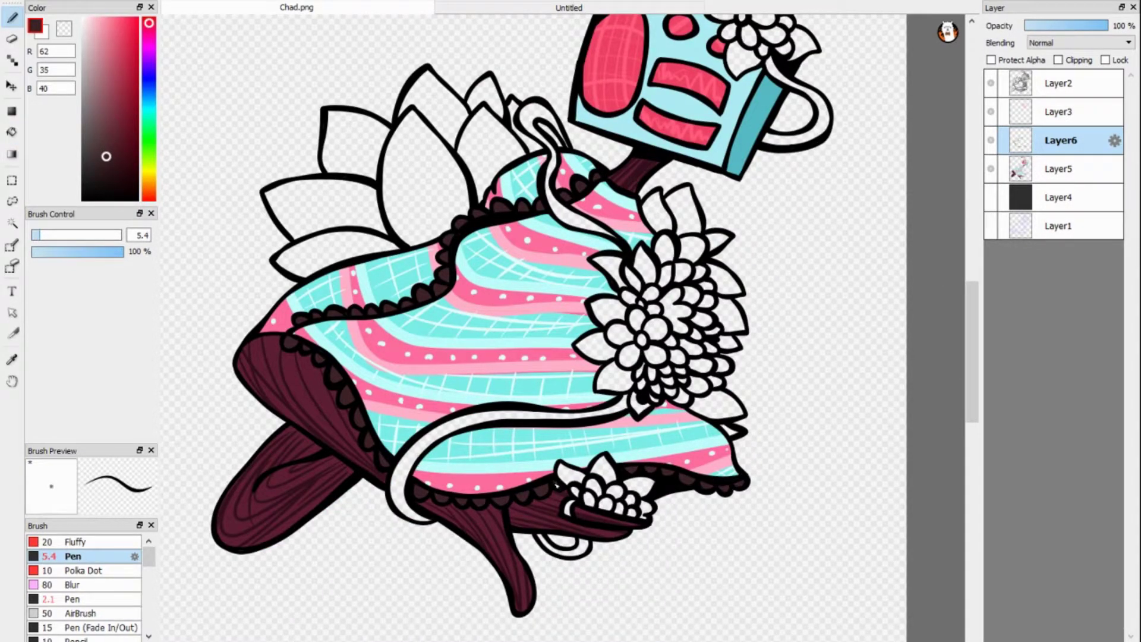
- Protect the lace layer's alpha and recolour the scallops near-white (226, 255, 253)
alt+click(441, 282)
click(991, 59)
scroll(535, 321, up, 3)
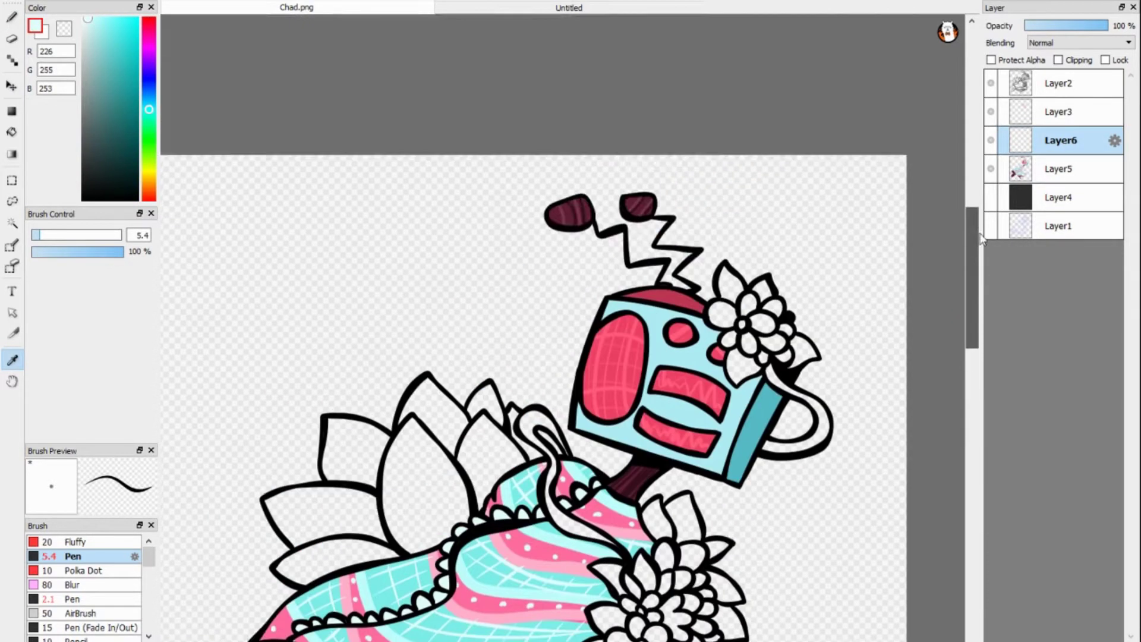
- Fill petals around the centres of the chest and head flowers with dark teal (29, 96, 94) on the new Layer6
scroll(535, 321, down, 2)
click(122, 132)
key(g)
click(618, 419)
click(655, 416)
click(630, 443)
click(651, 380)
click(769, 121)
click(756, 90)
click(730, 117)
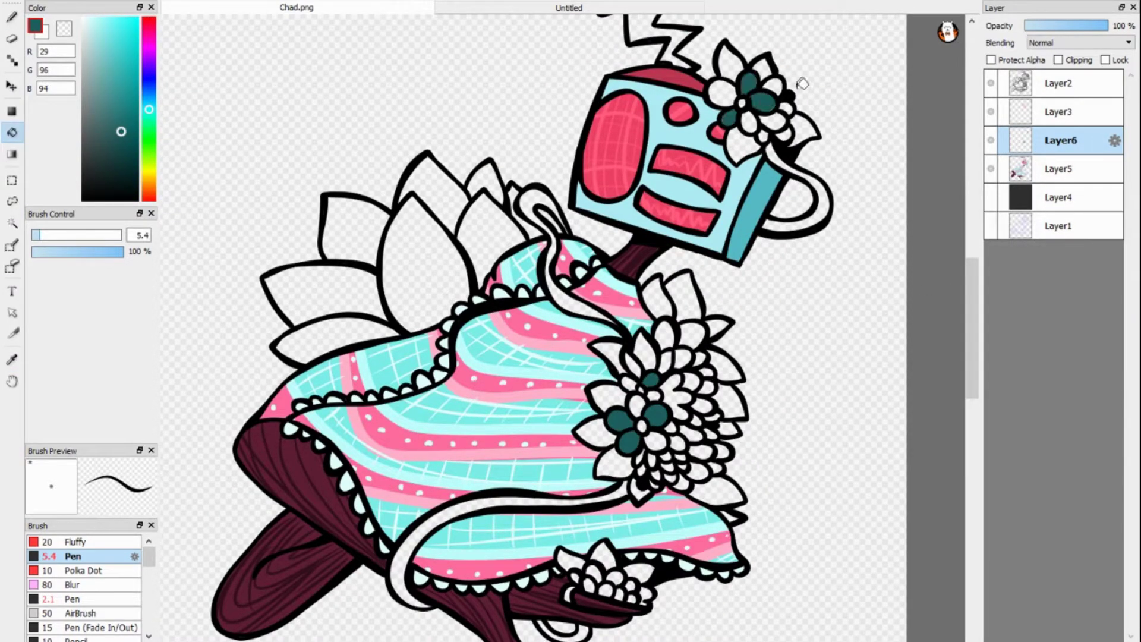
- Fill scattered outer petals of the chest flower and some petals of the small lower flower with the same dark teal
click(665, 335)
click(683, 353)
click(708, 380)
click(701, 452)
click(598, 573)
click(636, 583)
- Fill a second set of petals on all three flowers with dark blue (29, 53, 96) on a new layer
key(ctrl+shift+n)
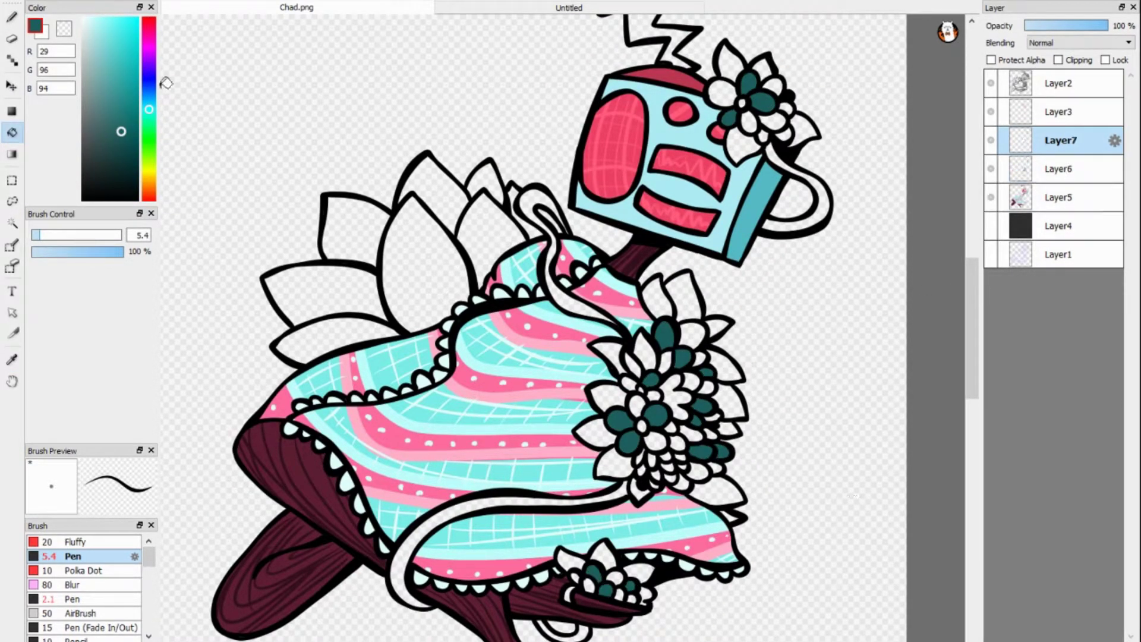
click(148, 89)
click(629, 385)
click(636, 406)
click(655, 441)
click(695, 433)
click(615, 580)
click(722, 92)
click(772, 120)
click(773, 87)
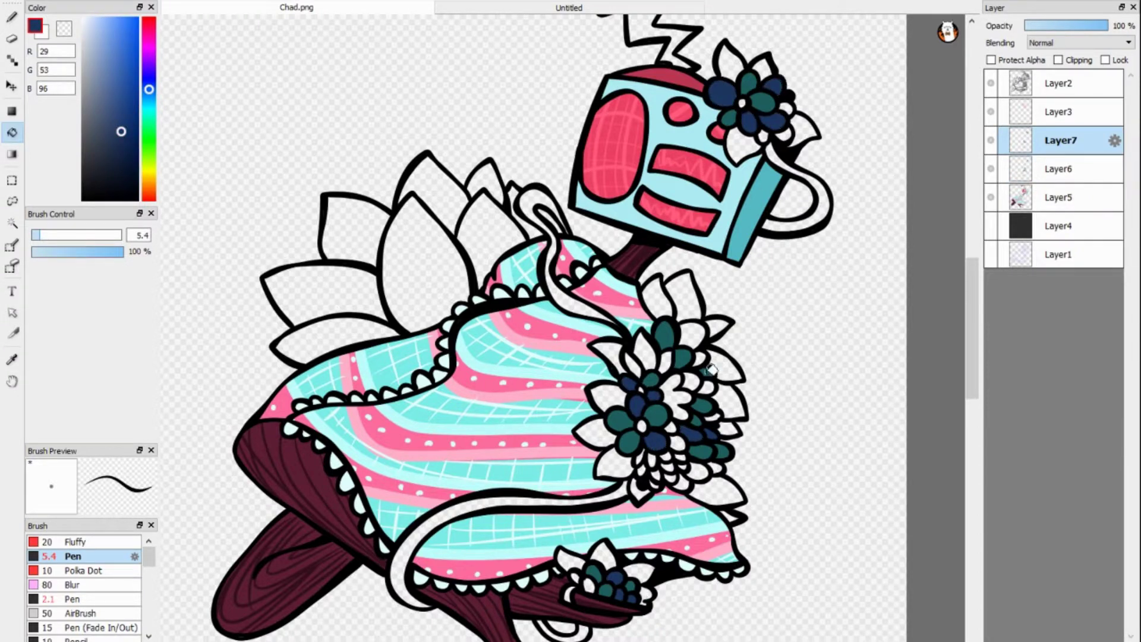
click(692, 335)
click(697, 471)
- Fill a third set of petals on the three flowers with dark indigo (42, 29, 96) on a new layer
key(ctrl+shift+n)
click(149, 72)
click(784, 134)
click(633, 365)
click(646, 351)
click(699, 380)
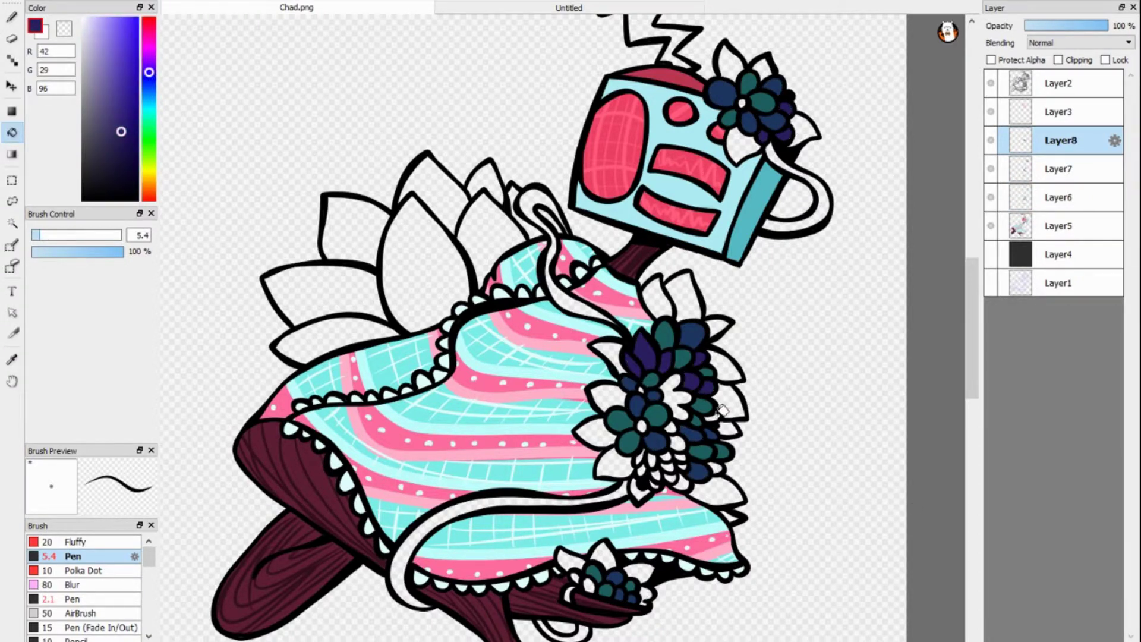
click(718, 414)
click(687, 480)
click(584, 580)
- Add Layer9 and Layer10 and fill the chest flower's middle petal cluster with dark purple
key(b)
key(ctrl+shift+n)
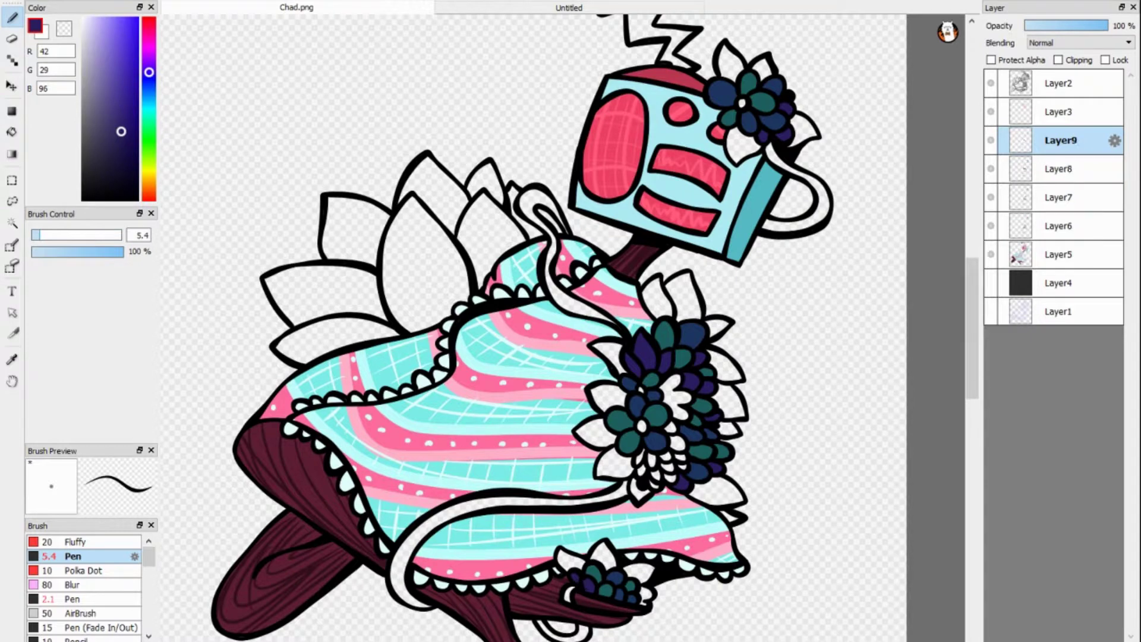
key(ctrl+shift+n)
click(148, 55)
click(12, 132)
click(683, 421)
- Fill the chest flower's lower cluster of small petals with dark magenta (96, 29, 70) on a new Layer11
key(ctrl+shift+n)
click(148, 36)
click(648, 458)
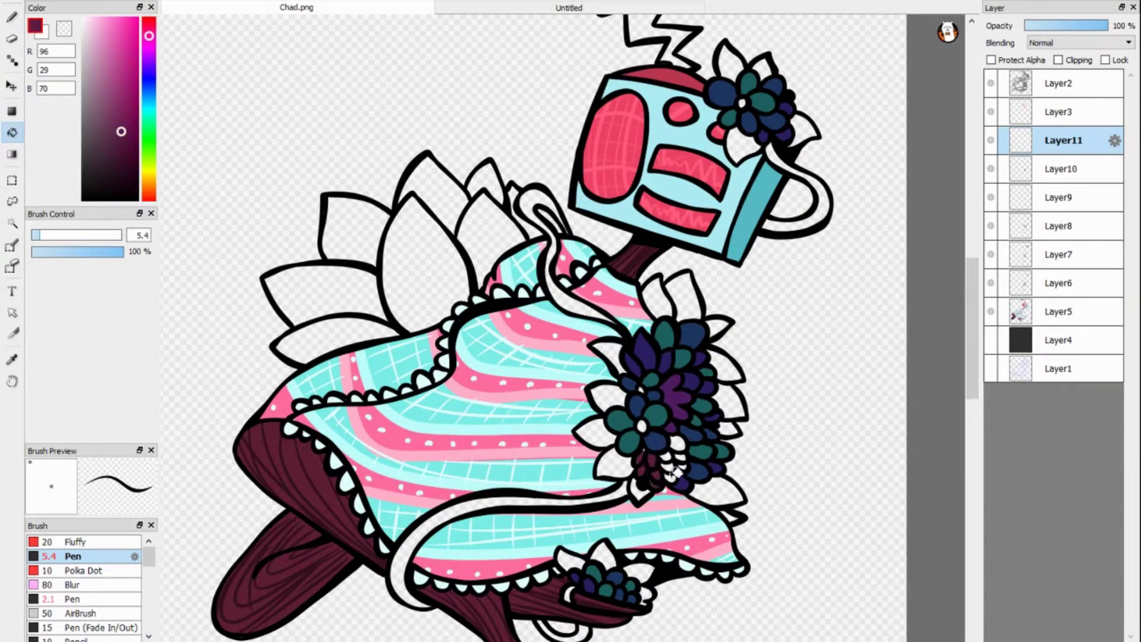
click(672, 466)
click(678, 443)
- Fill the centres of the chest and head flowers with dark red (96, 29, 42) on a new Layer12
key(b)
key(ctrl+shift+n)
click(148, 23)
click(11, 132)
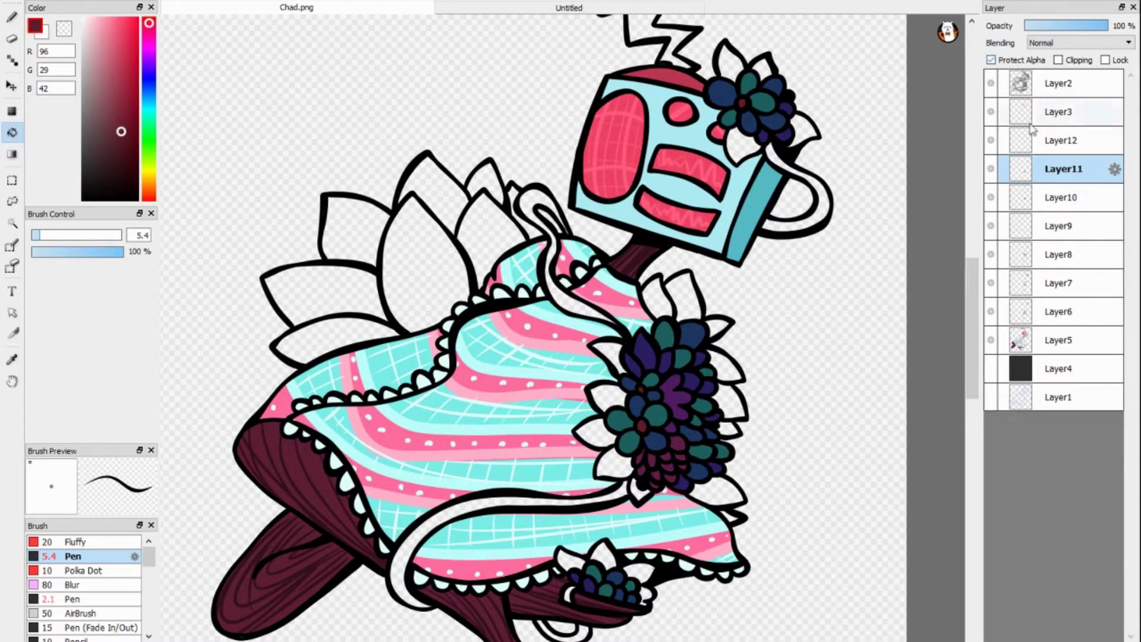
- Protect the petal layers' alpha and recolour the teal and blue petals in pinks based on a swatch from the palette canvas
click(991, 60)
click(477, 12)
key(i)
click(993, 178)
click(994, 178)
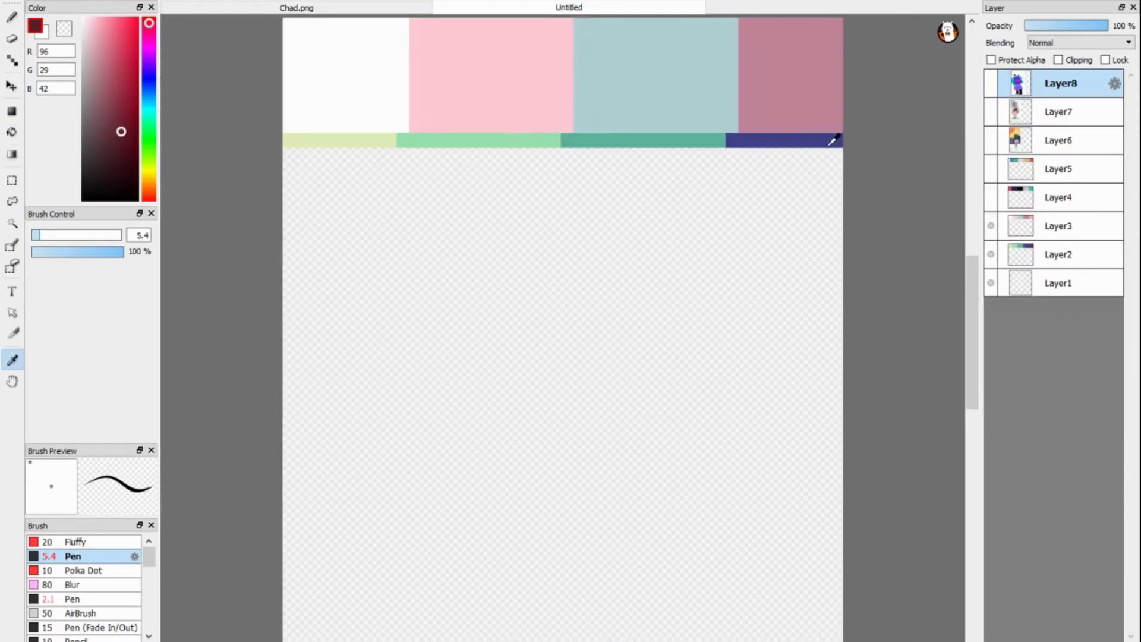
click(487, 57)
click(296, 7)
click(119, 23)
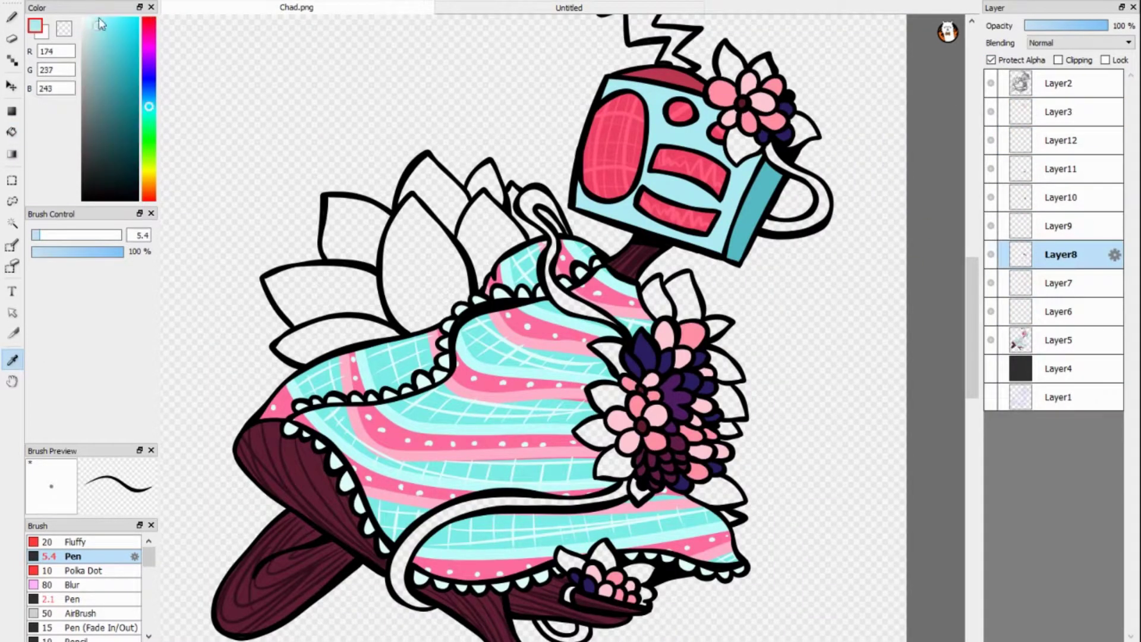
- Recolour the indigo petals on Layer8 pale lavender (222, 193, 255)
click(645, 351)
click(691, 381)
click(148, 64)
click(95, 17)
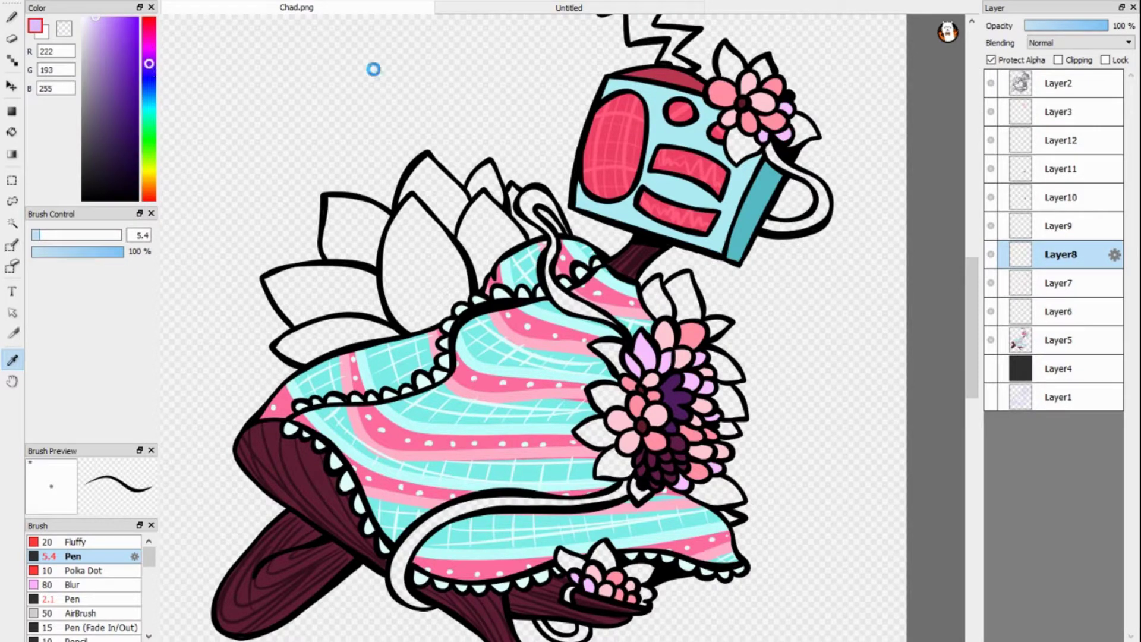
- Show the dark backdrop, recolour the chest flower's deep purple petals light lilac, and merge Layer10 into Layer9
click(1000, 233)
click(991, 226)
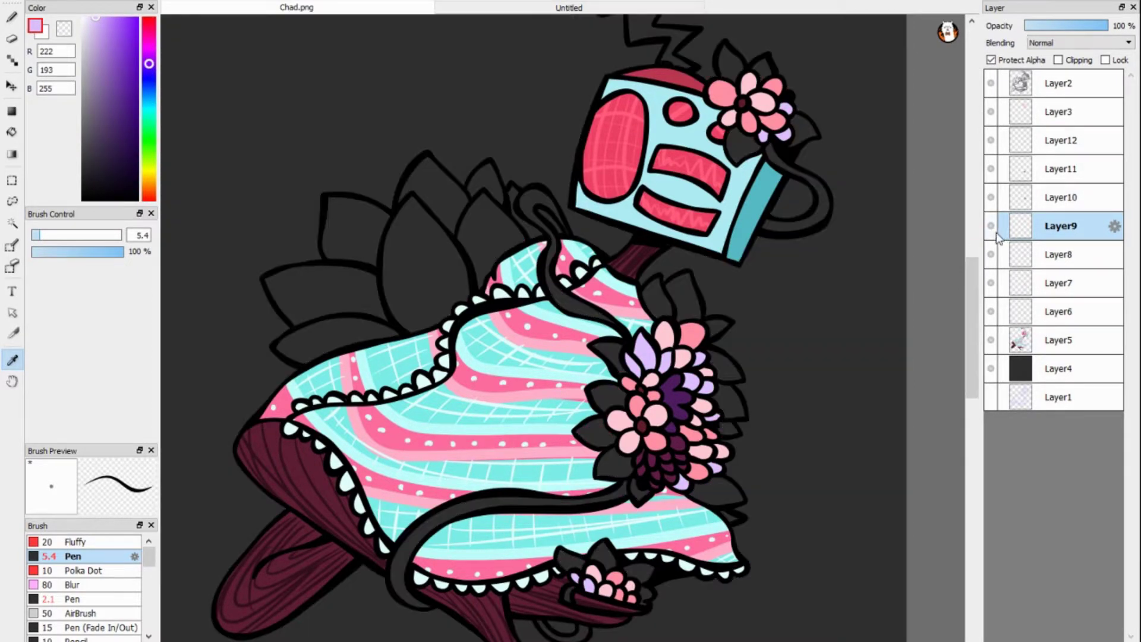
click(991, 202)
key(ctrl+e)
- Recolour the lower petal cluster pink (255, 95, 128) and the flower centres pale yellow (252, 255, 208), and merge the petal layers
click(1049, 169)
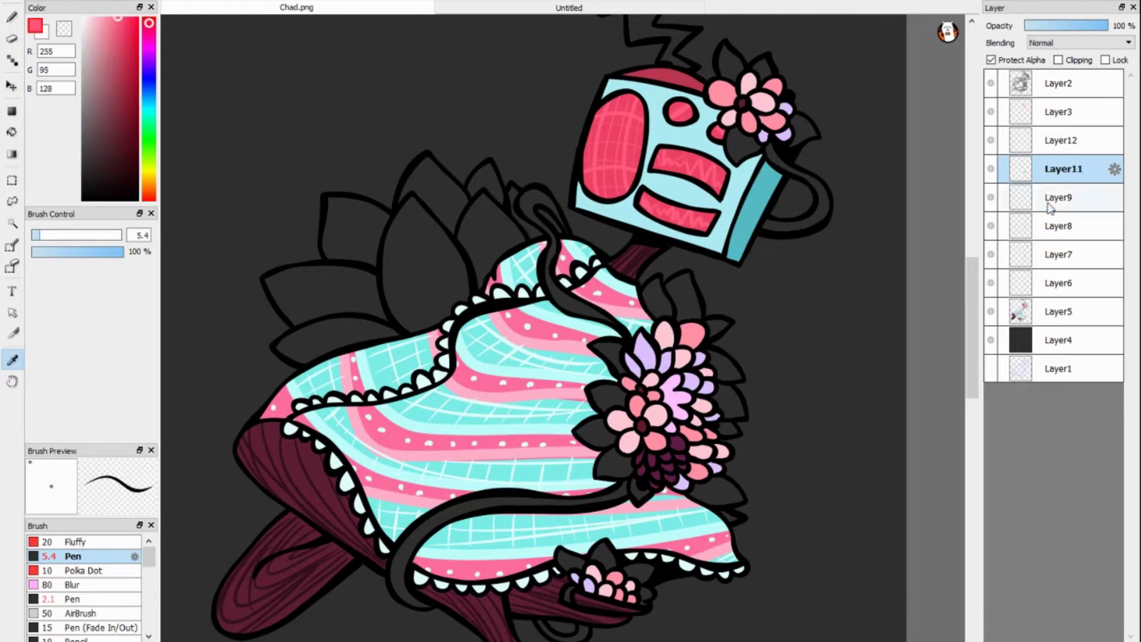
click(1061, 140)
click(148, 169)
key(ctrl+e)
key(ctrl+e)
key(ctrl+e)
key(ctrl+e)
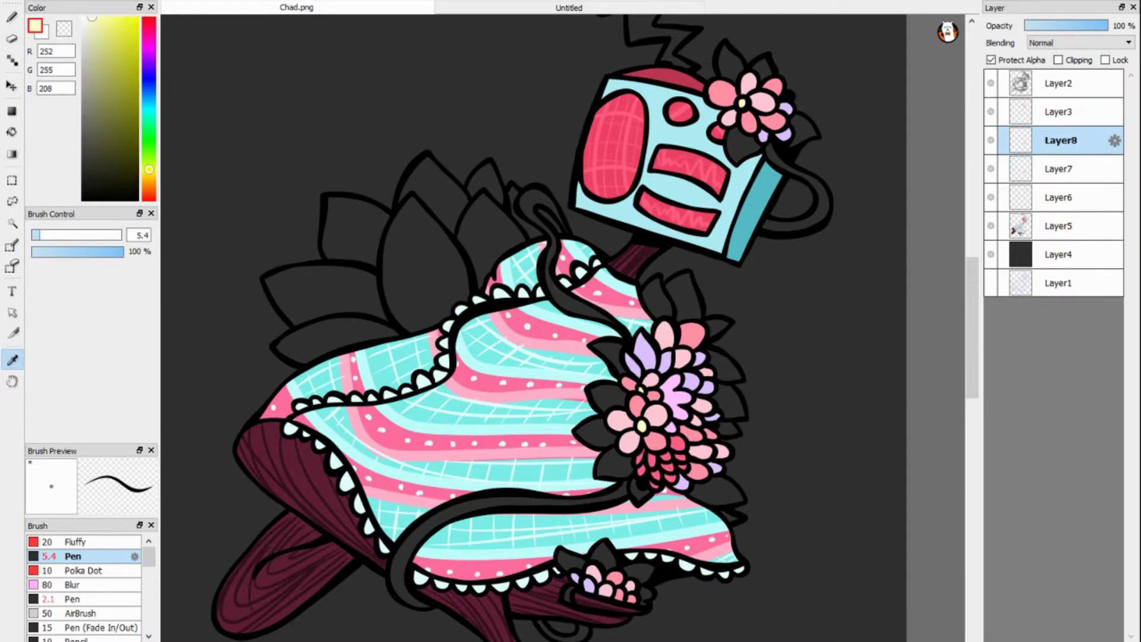
- Hide the dark backdrop and fill alternating leaves around the flowers and on the back with olive (78, 81, 34) on a new Layer7
key(g)
click(991, 226)
click(740, 143)
click(609, 357)
click(595, 431)
click(615, 460)
click(716, 490)
click(727, 423)
click(427, 265)
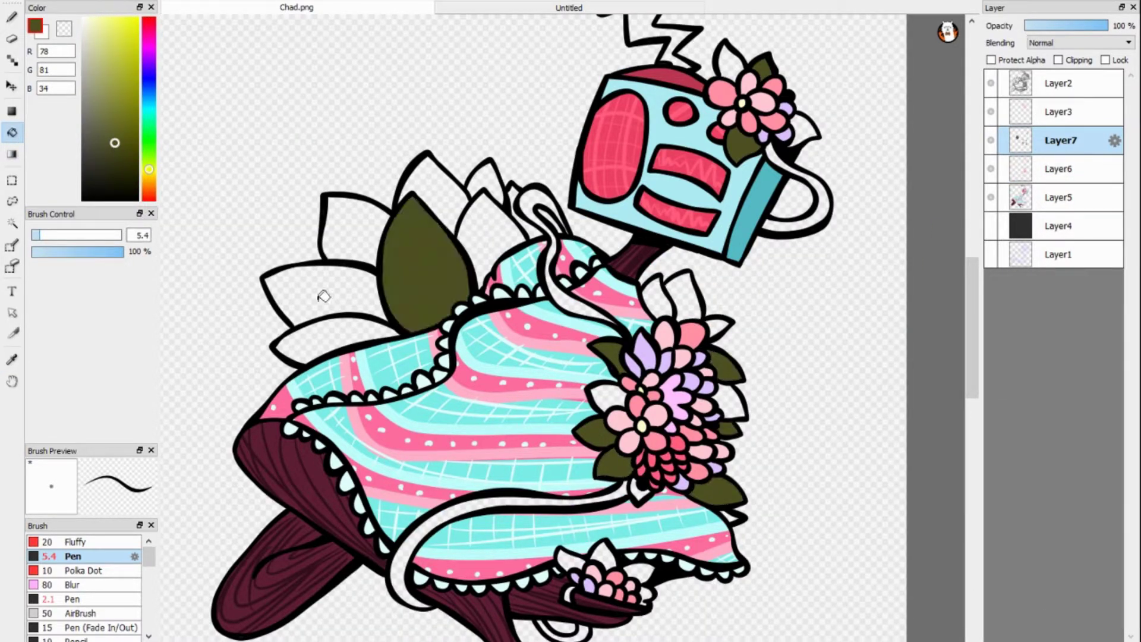
click(326, 295)
click(485, 184)
click(525, 213)
- Unprotect Layer6's alpha and fill the hand flower's remaining petals with pink (255, 95, 128)
click(1061, 169)
click(991, 60)
alt+click(635, 590)
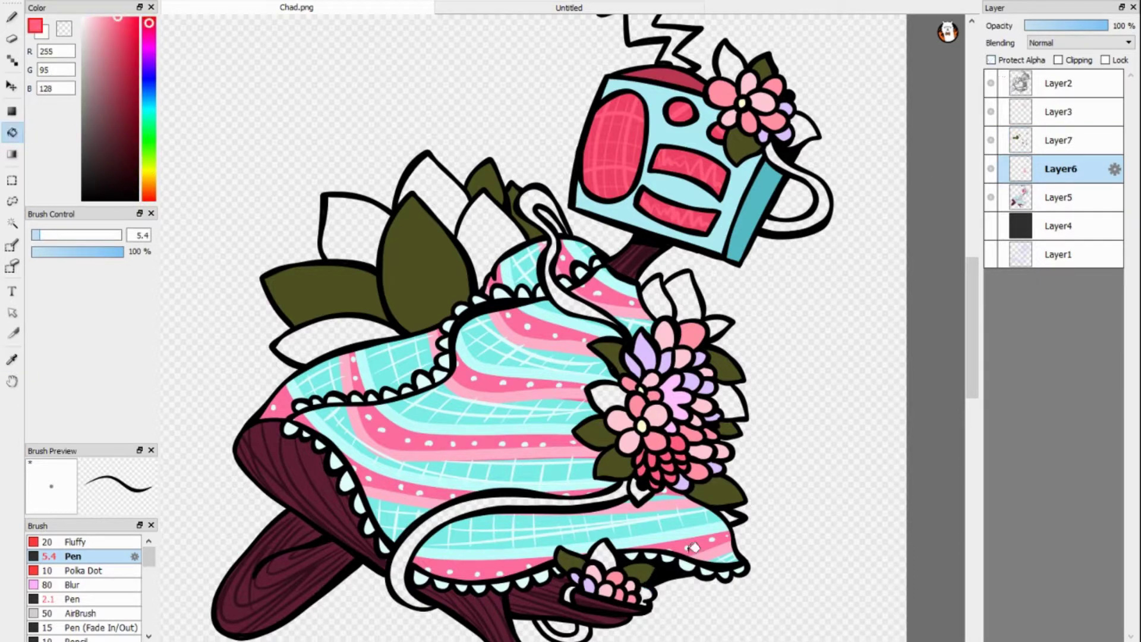
click(1061, 140)
alt+click(647, 598)
- Fill the remaining leaves on the back and around the flowers with dark red (98, 0, 20) on a new Layer8
key(ctrl+shift+n)
click(490, 226)
click(431, 178)
click(354, 229)
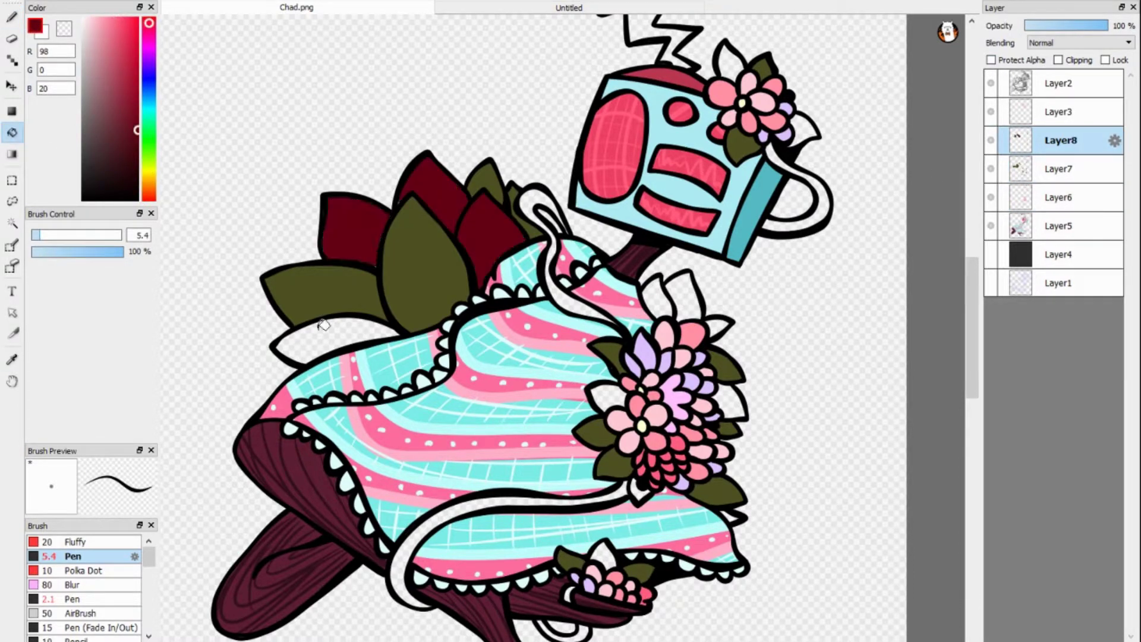
click(324, 342)
click(657, 297)
click(728, 401)
click(606, 395)
click(731, 63)
click(803, 131)
key(b)
- Fill the vines on the head, garment and hand with dark indigo (23, 0, 98) on a new Layer9
key(ctrl+shift+n)
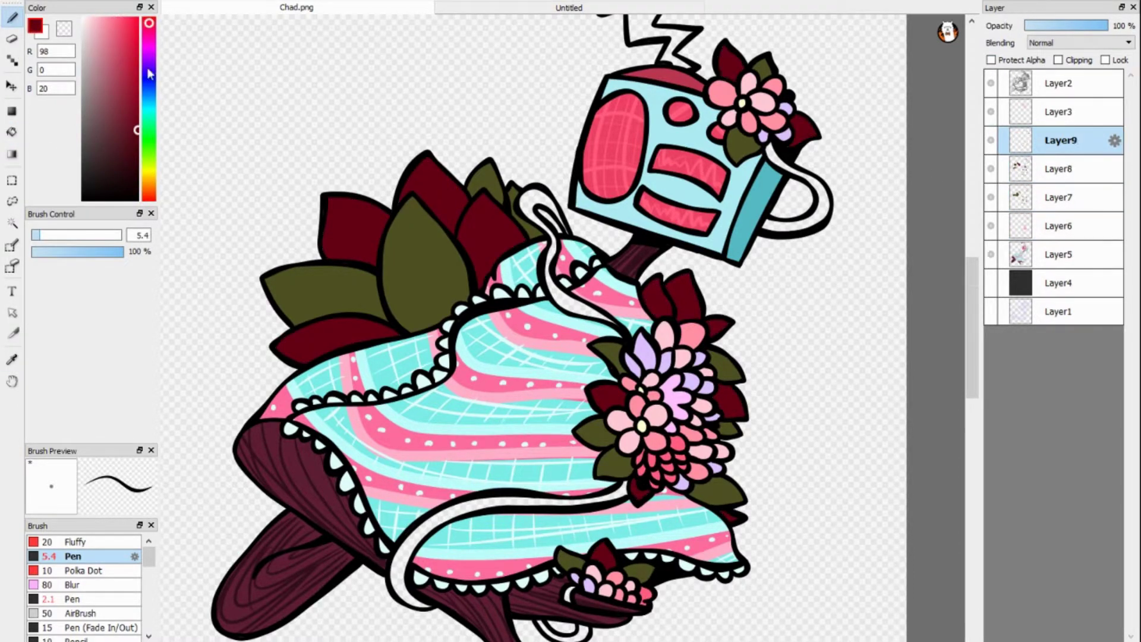
click(149, 71)
key(g)
click(550, 232)
click(792, 191)
click(538, 493)
click(574, 592)
key(b)
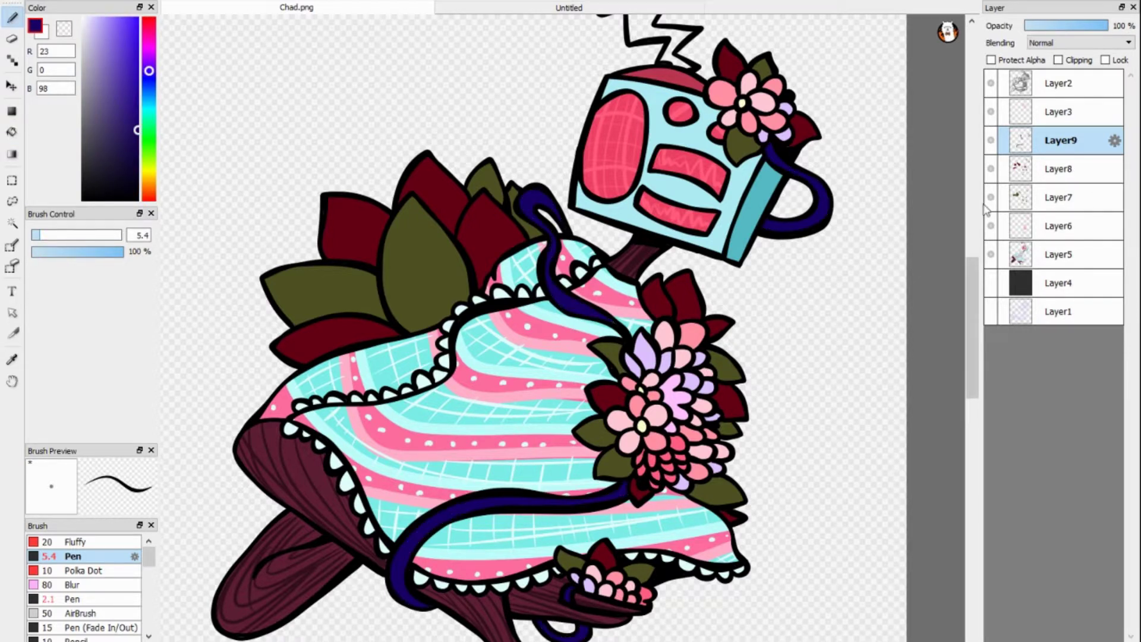
- Protect Layer7's alpha and recolour its olive leaves light green (158, 255, 181)
click(1061, 197)
click(991, 60)
click(148, 118)
click(102, 18)
key(ctrl+f)
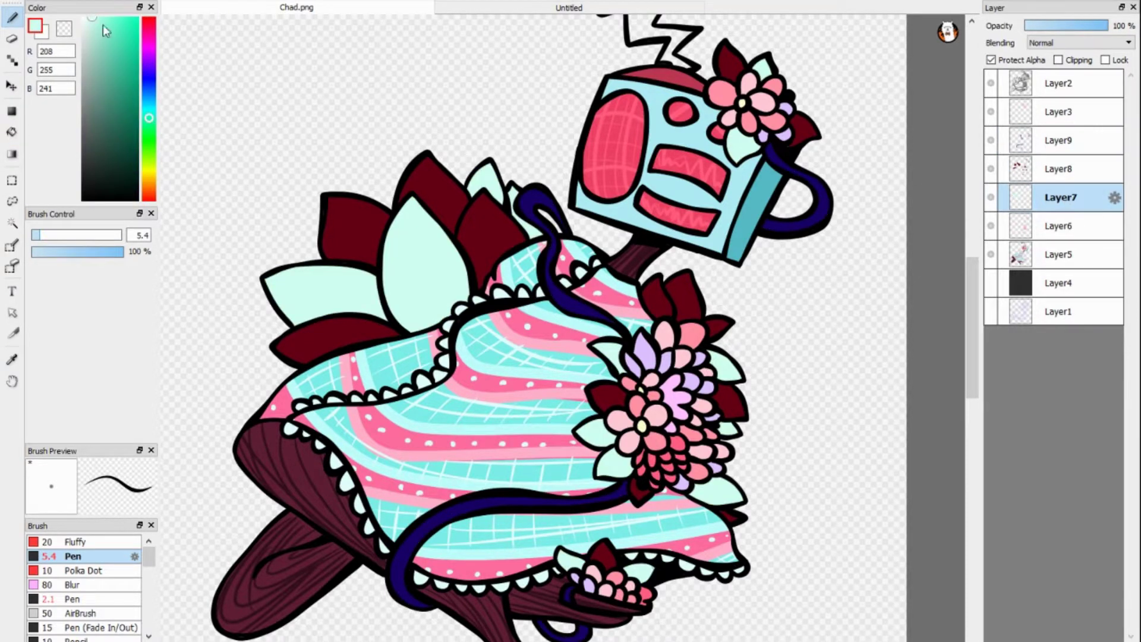
click(149, 132)
key(ctrl+f)
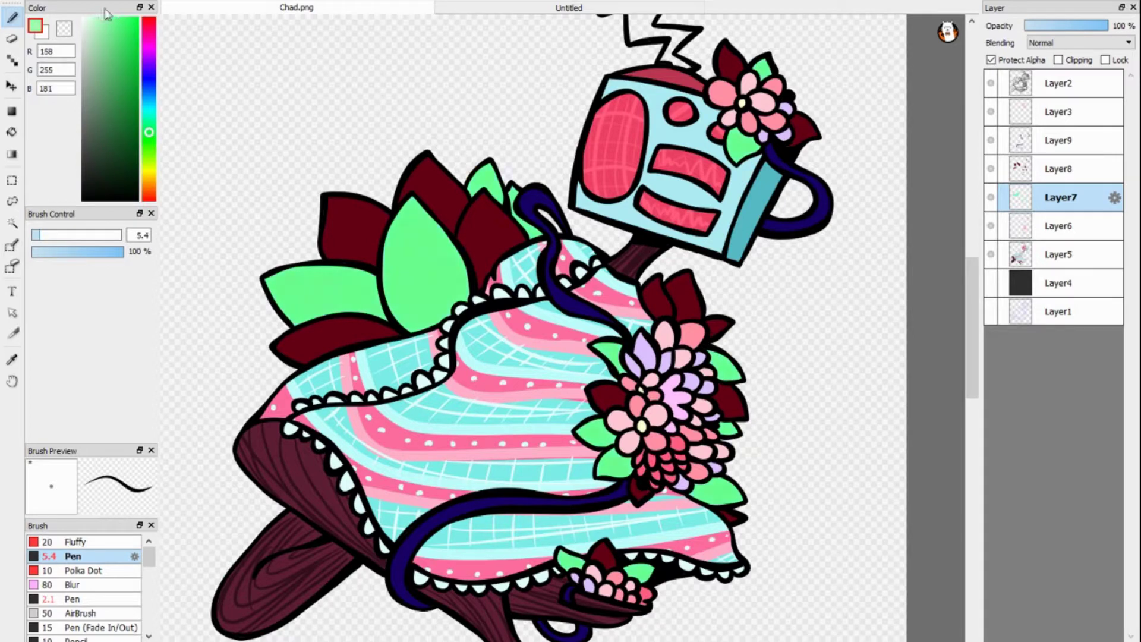
- Recolour the dark red leaves on Layer8 mid green and the vines on Layer9 darker green (75, 191, 104)
click(114, 29)
key(ctrl+f)
click(1061, 169)
key(ctrl+f)
click(1061, 140)
click(117, 63)
key(ctrl+f)
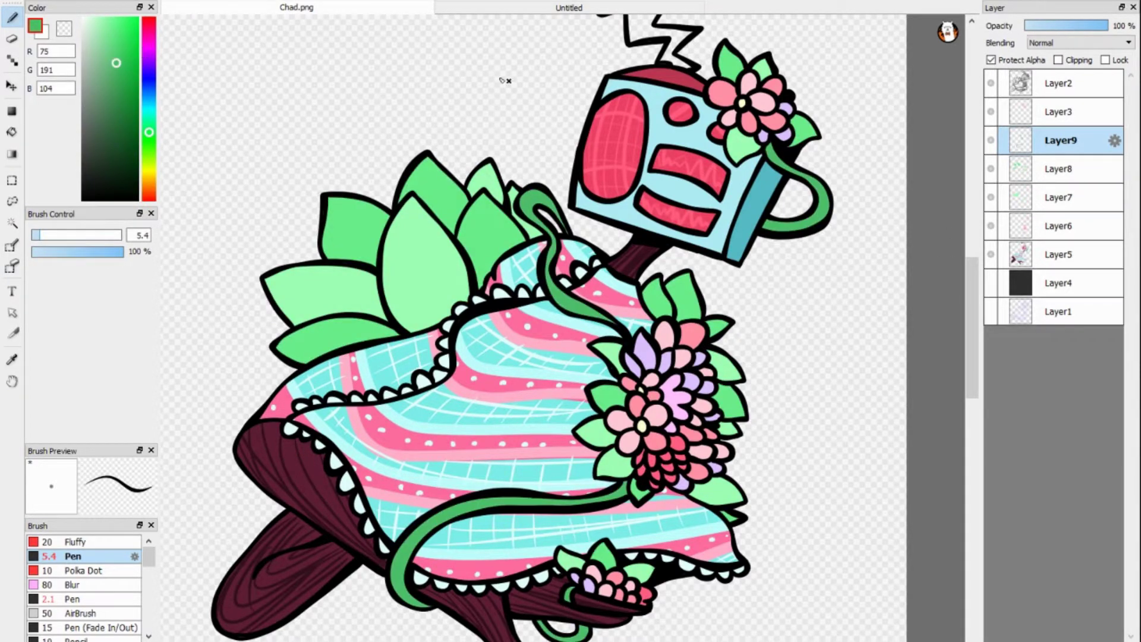
- Merge the leaf and vine layers into Layer7, shifting the leaves towards mint green and the flower petals on Layer6 to purple
key(ctrl+minus)
key(ctrl+e)
key(ctrl+e)
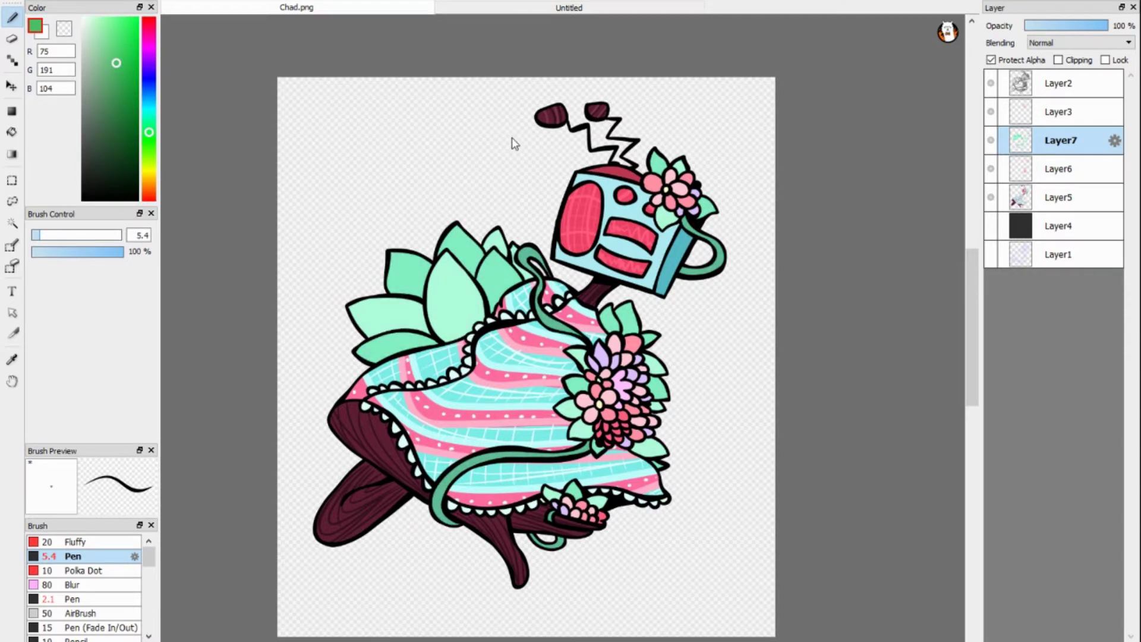
key(ctrl+Down)
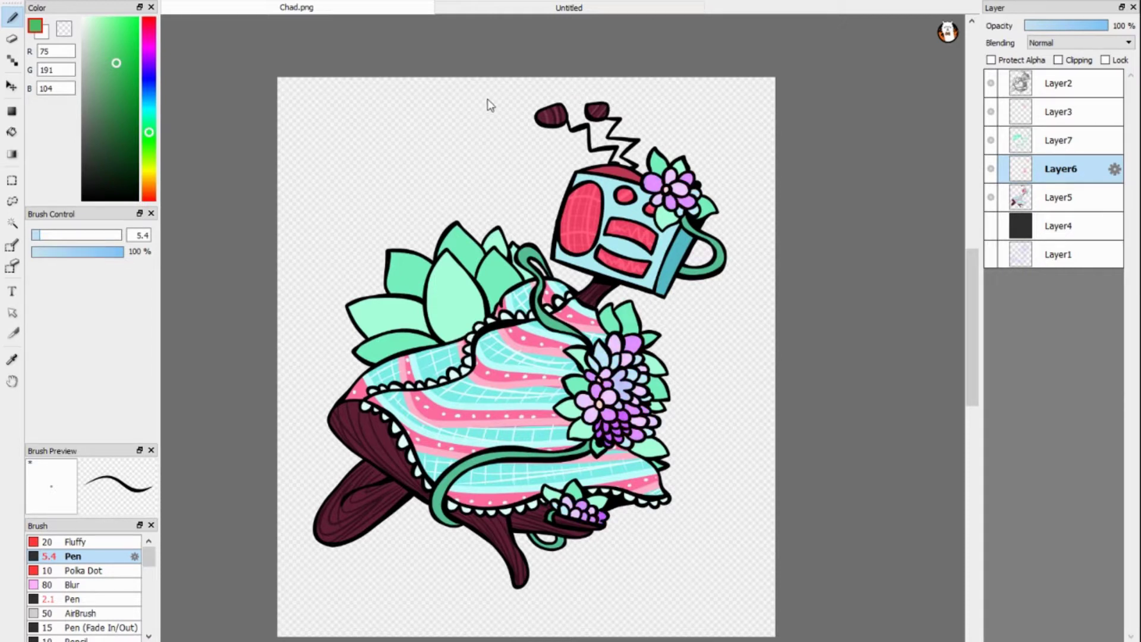
key(ctrl+Up)
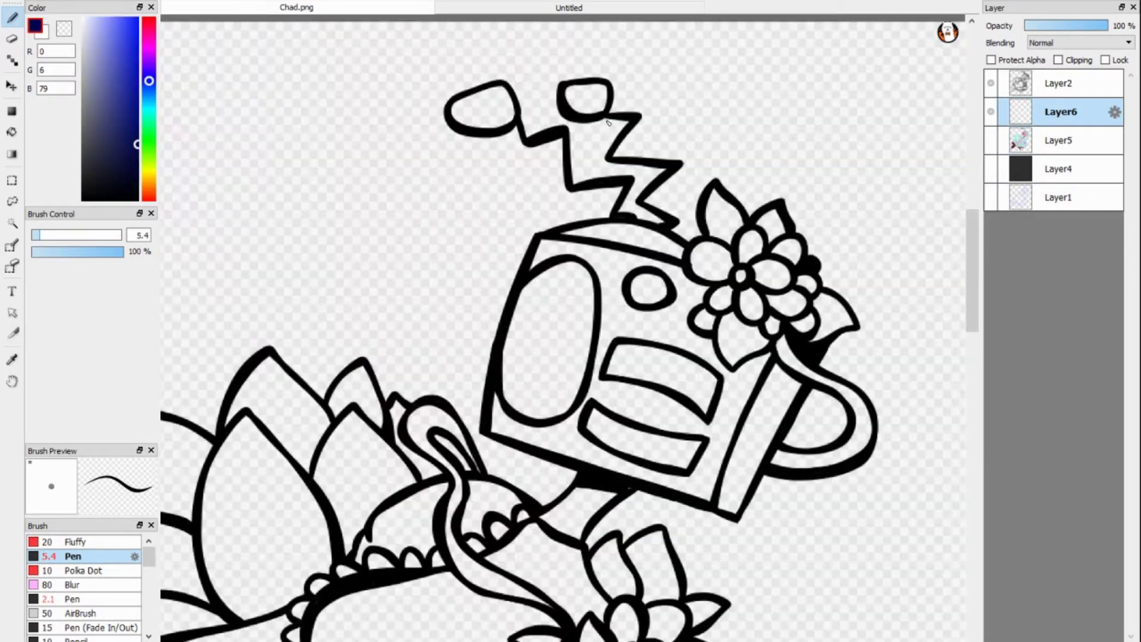
- Outline and fill dark blue (0, 6, 79) shadows on the box head's side and the head flower on a new Layer6
mouse_move(724, 201)
mouse_down()
mouse_move(729, 243)
mouse_move(764, 284)
mouse_up()
drag(754, 286, 751, 320)
mouse_move(768, 315)
mouse_down()
mouse_move(773, 330)
mouse_move(731, 379)
mouse_move(698, 496)
mouse_up()
key(g)
click(755, 428)
click(750, 342)
click(756, 306)
click(835, 315)
click(790, 300)
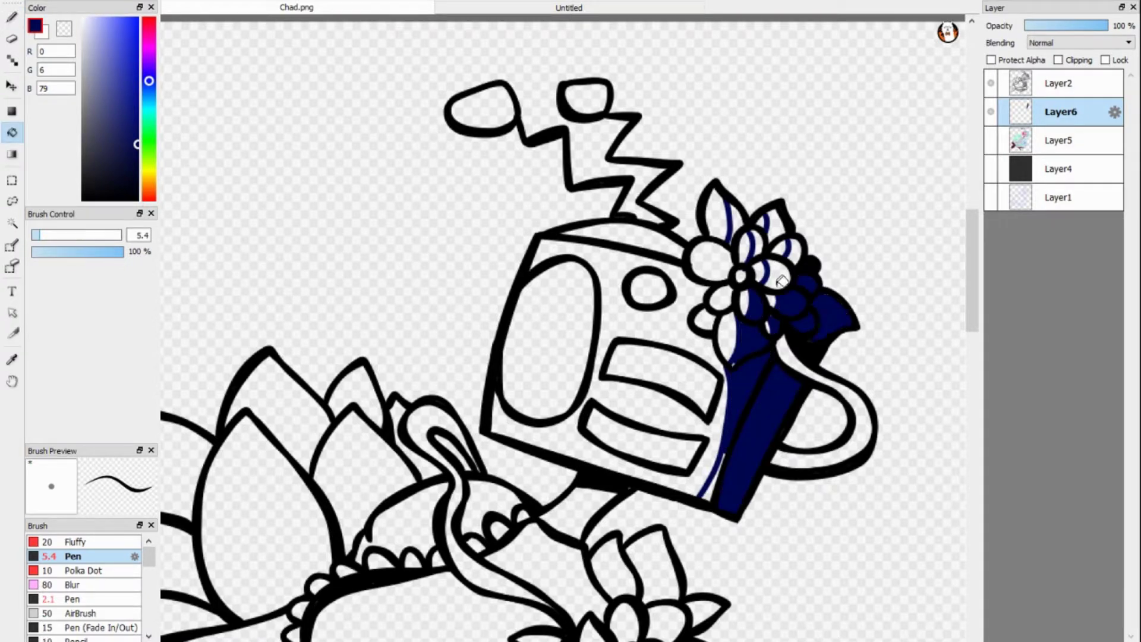
click(783, 281)
click(773, 229)
click(761, 244)
click(737, 220)
key(b)
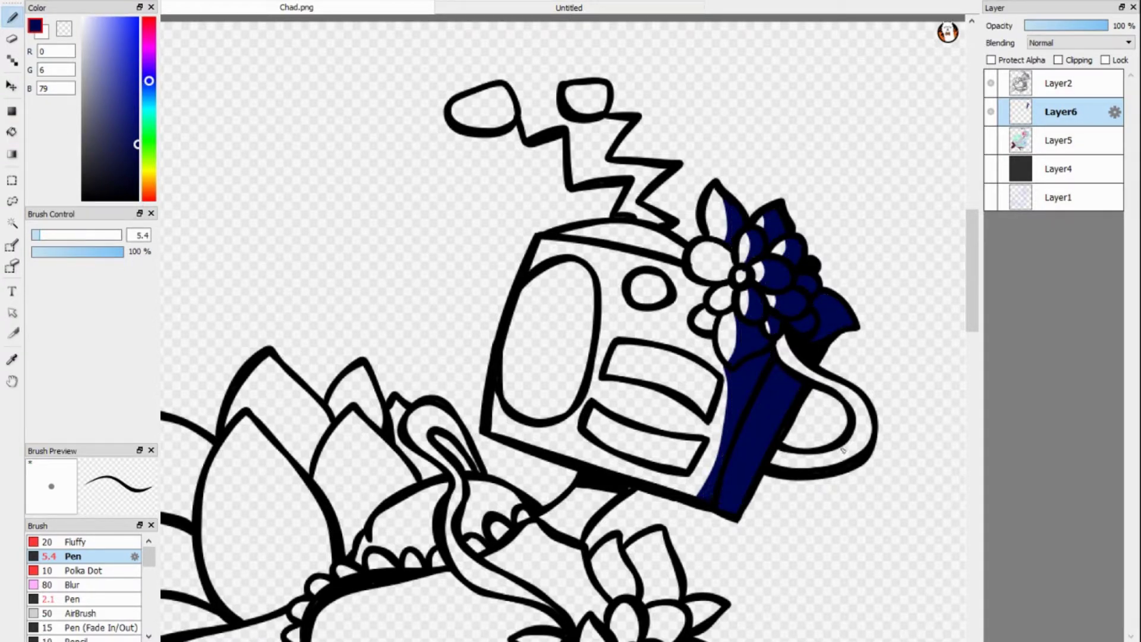
- Shade the vine handle and the ends of both mouth slots with dark blue
drag(843, 450, 773, 465)
key(g)
click(811, 470)
key(b)
drag(717, 373, 681, 393)
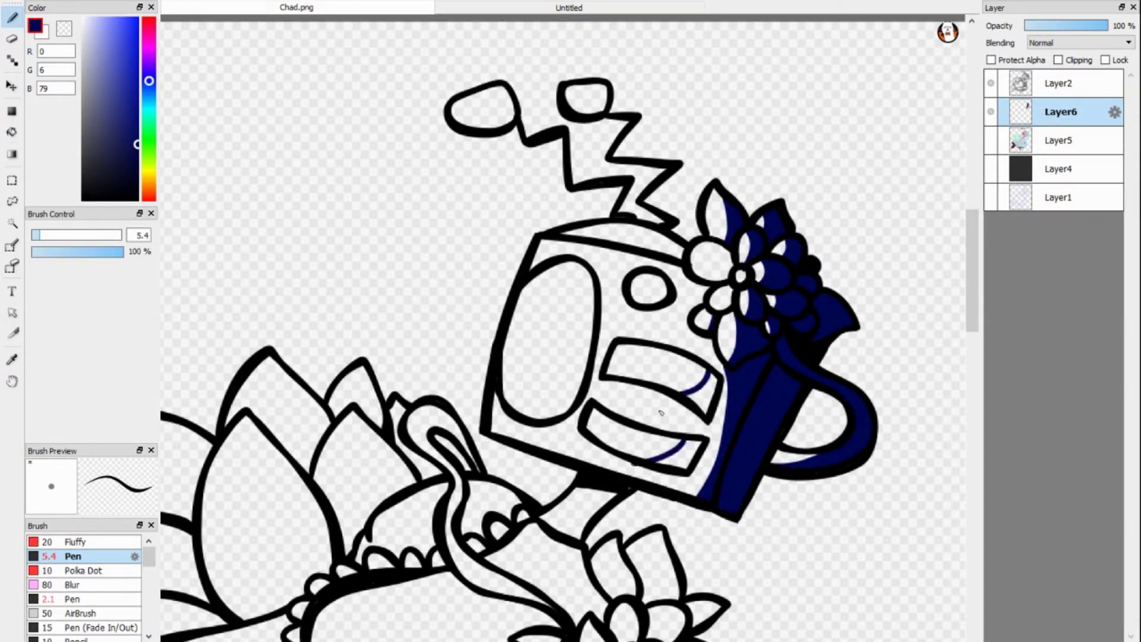
drag(688, 439, 645, 463)
key(g)
click(689, 457)
click(707, 396)
key(b)
- Add dark blue shadows along one side of the oval eye, the round eye, the head's top strip and both antenna tips
drag(585, 264, 535, 419)
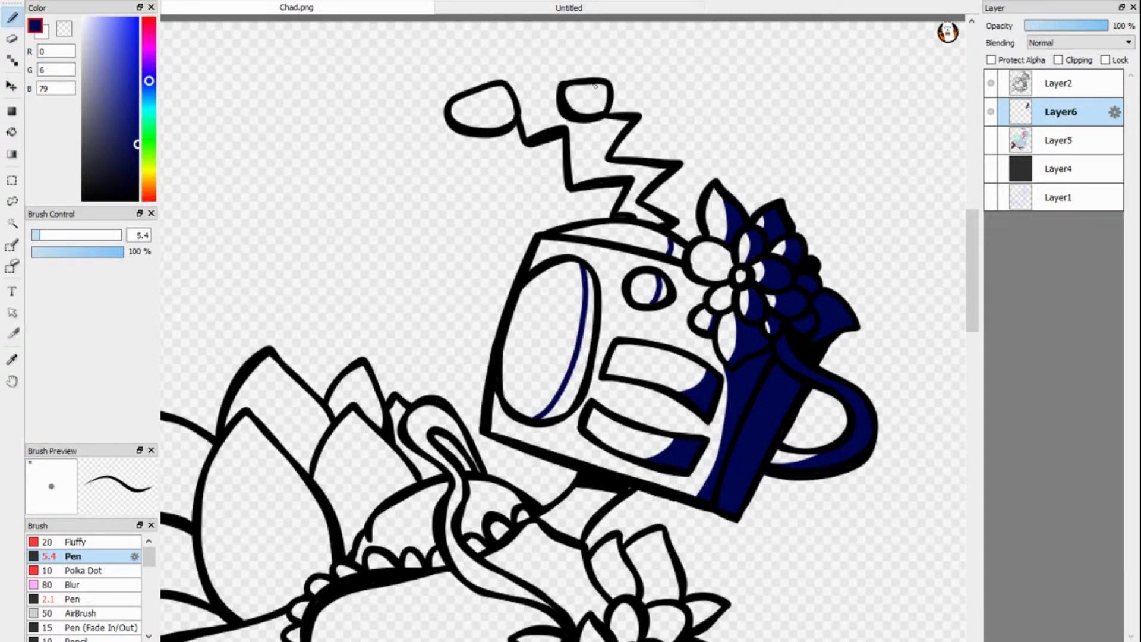
drag(594, 85, 600, 112)
drag(491, 88, 506, 124)
key(g)
click(502, 107)
click(601, 98)
click(661, 290)
click(579, 345)
key(b)
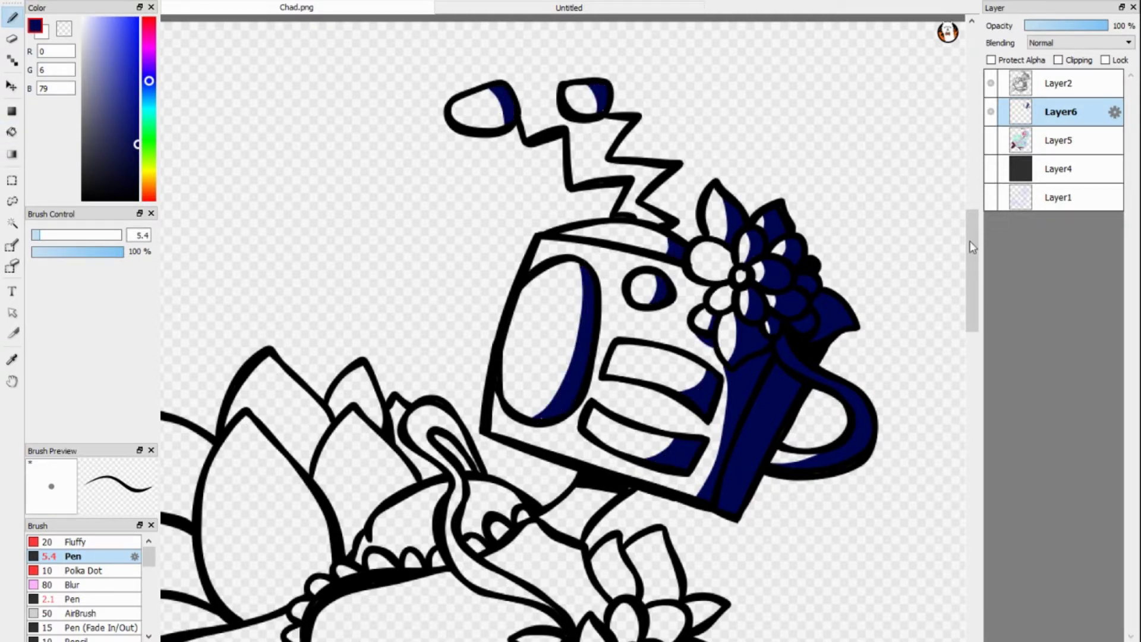
- Shade the neck and draw dark blue shadow edges across the upper garment, the chest flower's petals and its upper leaves
drag(973, 247, 973, 289)
mouse_move(619, 271)
mouse_down()
mouse_move(561, 318)
mouse_move(591, 299)
mouse_move(594, 355)
mouse_move(578, 348)
mouse_move(516, 404)
mouse_move(526, 470)
mouse_up()
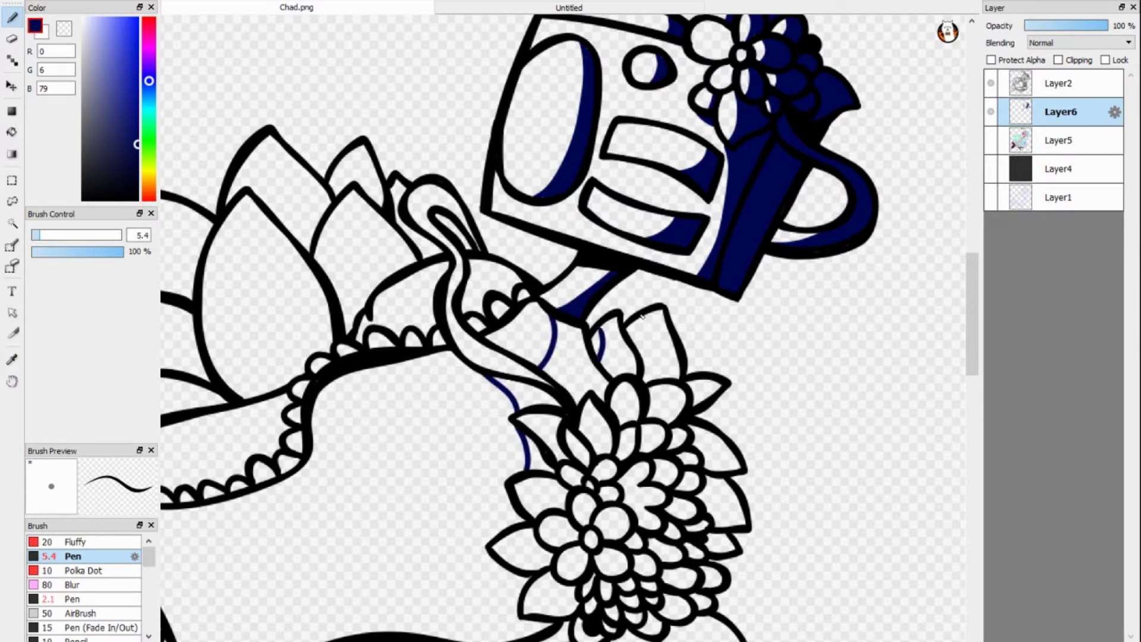
drag(642, 314, 633, 347)
drag(627, 382, 621, 392)
scroll(642, 333, down, 3)
drag(648, 231, 656, 261)
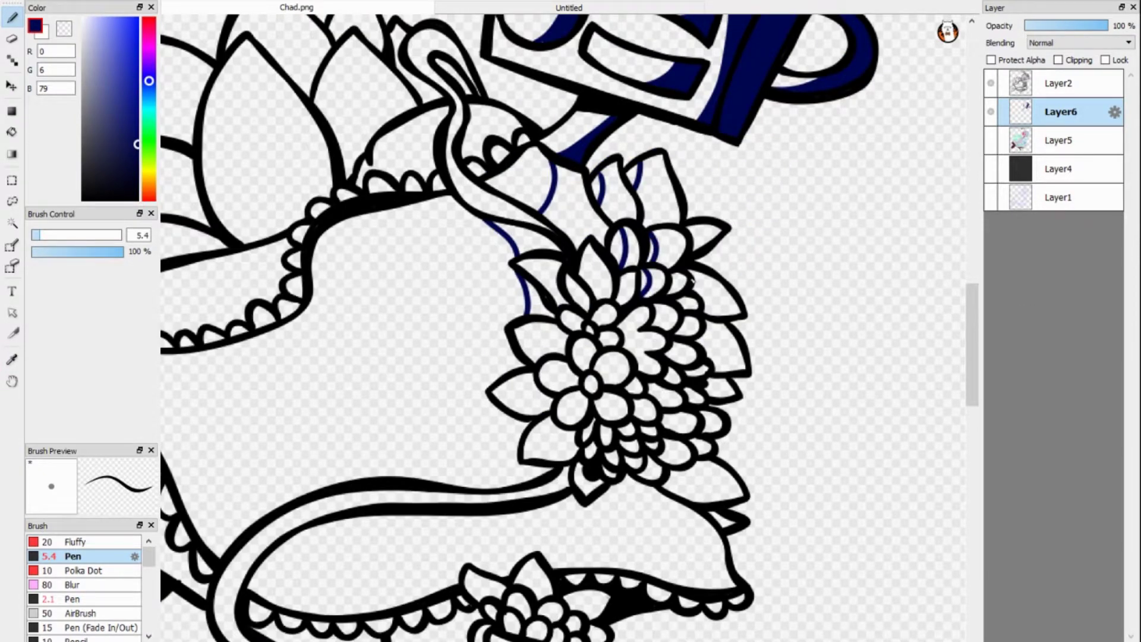
drag(661, 303, 656, 324)
drag(635, 315, 627, 353)
drag(603, 396, 606, 417)
drag(598, 244, 585, 312)
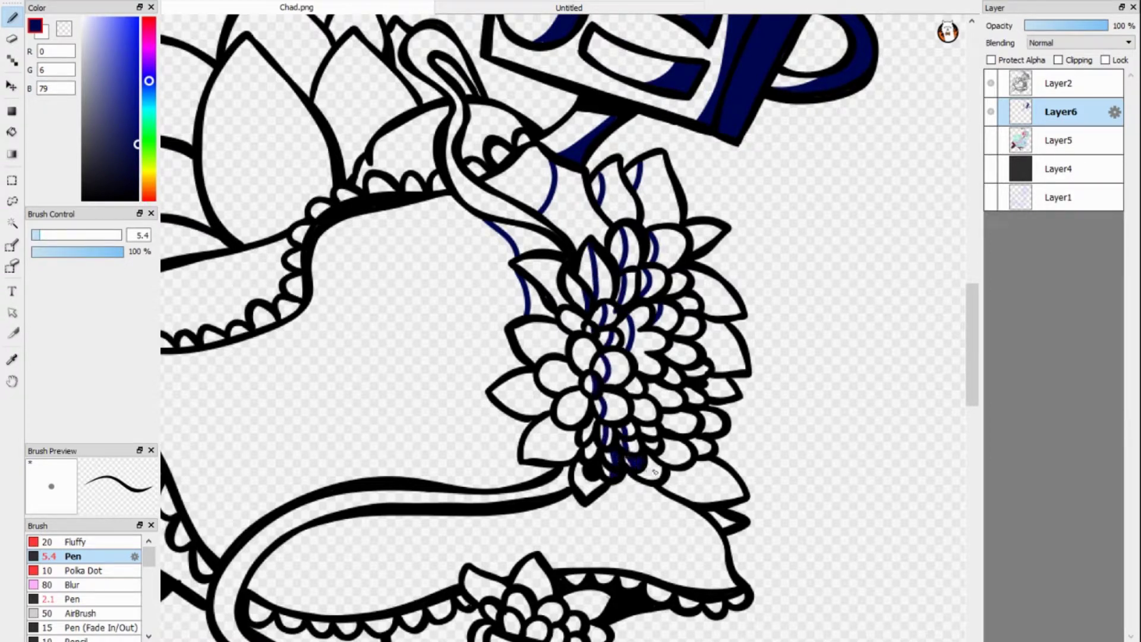
- Fill the shadowed parts of the chest flower's central petals and upper leaves with dark blue
key(g)
click(606, 276)
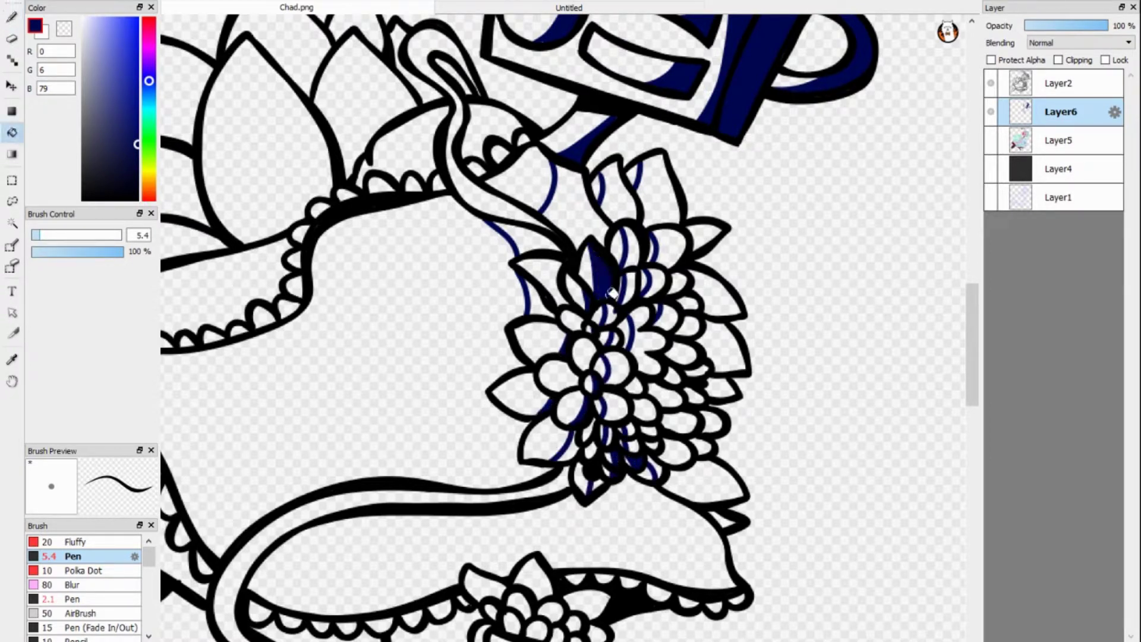
click(612, 312)
click(617, 367)
click(615, 405)
click(634, 437)
click(669, 458)
click(648, 341)
click(672, 315)
click(654, 190)
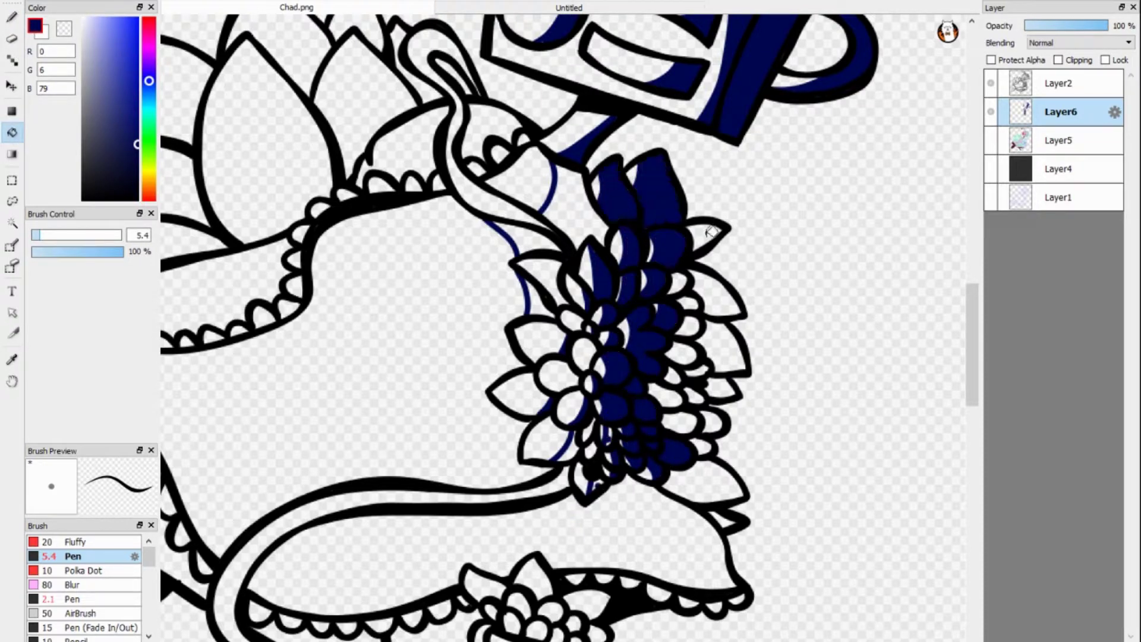
- Fill the chest flower's outer petals and leaves on the shadow side with dark blue
click(713, 292)
click(719, 345)
click(666, 395)
click(721, 384)
key(ctrl+z)
click(702, 482)
click(721, 385)
click(722, 519)
- Finish the shadows on the chest flower's lower leaves and fill the garment shadow between the neck and the flower
key(b)
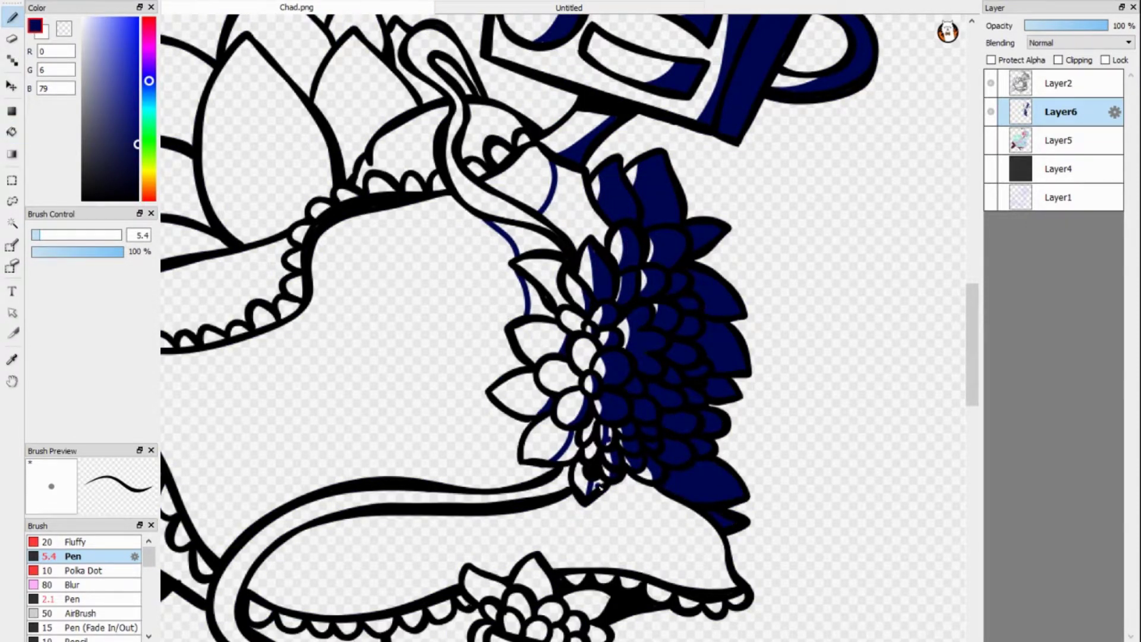
key(g)
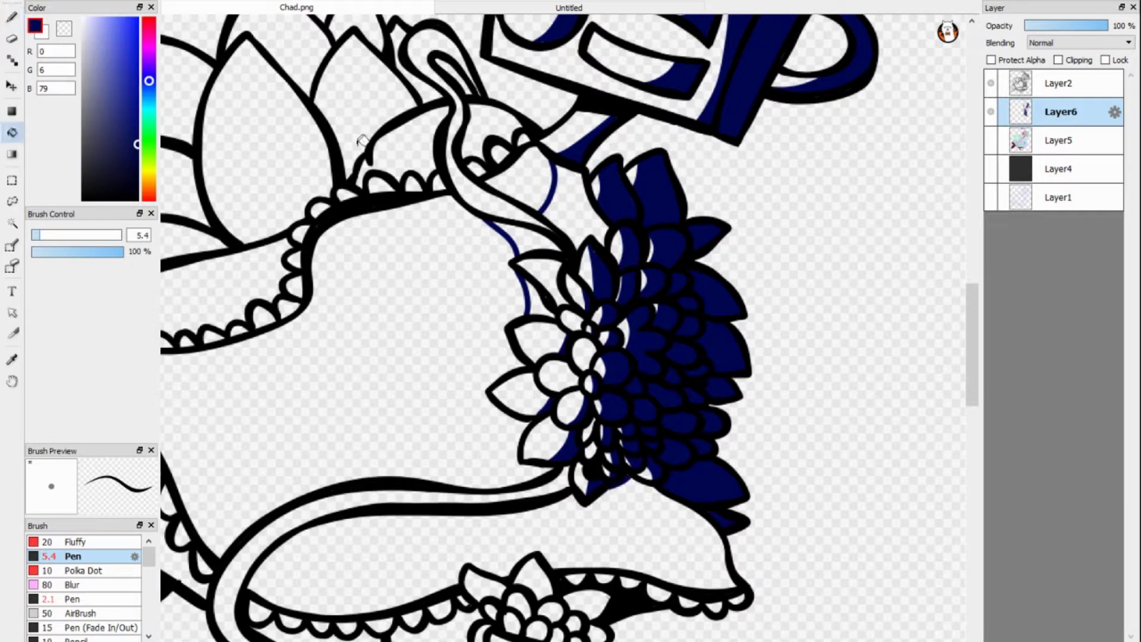
click(568, 196)
click(520, 237)
click(538, 297)
- Outline and fill curved dark blue shadows at both ends of the garment's lower section
key(b)
drag(588, 508, 526, 565)
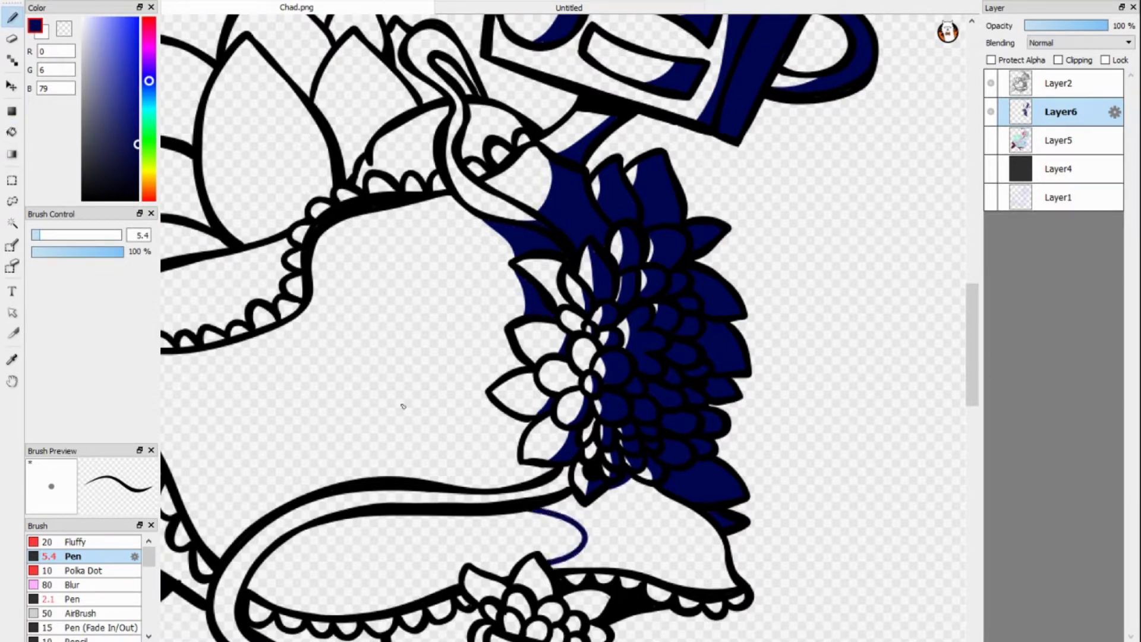
key(g)
click(624, 529)
key(b)
mouse_move(425, 515)
mouse_down()
mouse_move(553, 514)
mouse_move(416, 597)
mouse_up()
key(g)
click(405, 553)
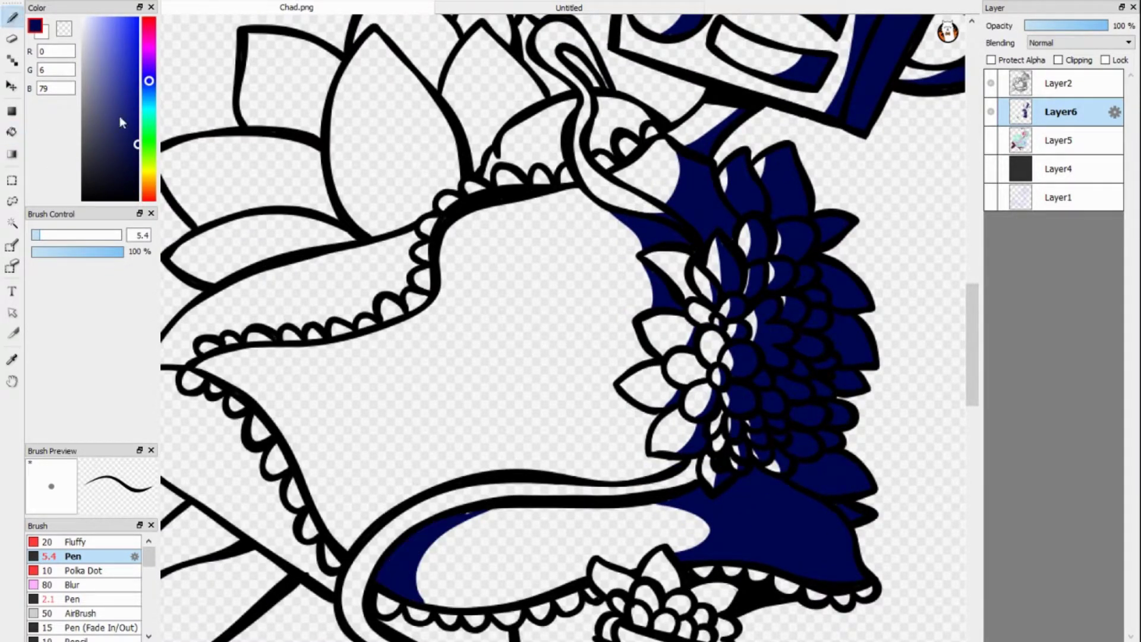
- Fill the lace scallops beneath the shadowed end of the garment's hem with dark blue
click(865, 588)
click(785, 585)
click(758, 573)
click(705, 572)
click(731, 571)
key(b)
- Shade the petals and leaves on one side of the hand flower with dark blue
scroll(654, 351, down, 5)
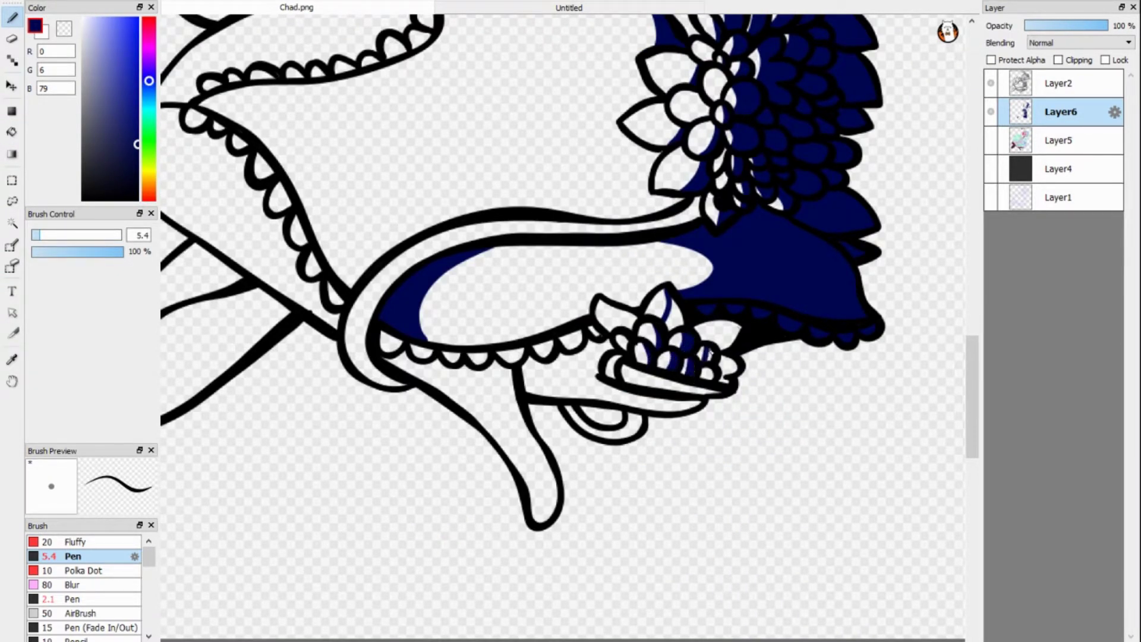
key(g)
click(675, 315)
click(719, 336)
key(b)
- Shade the underside of the hand and forearm and the outer edge of the vine loop below with dark blue
drag(651, 378, 526, 389)
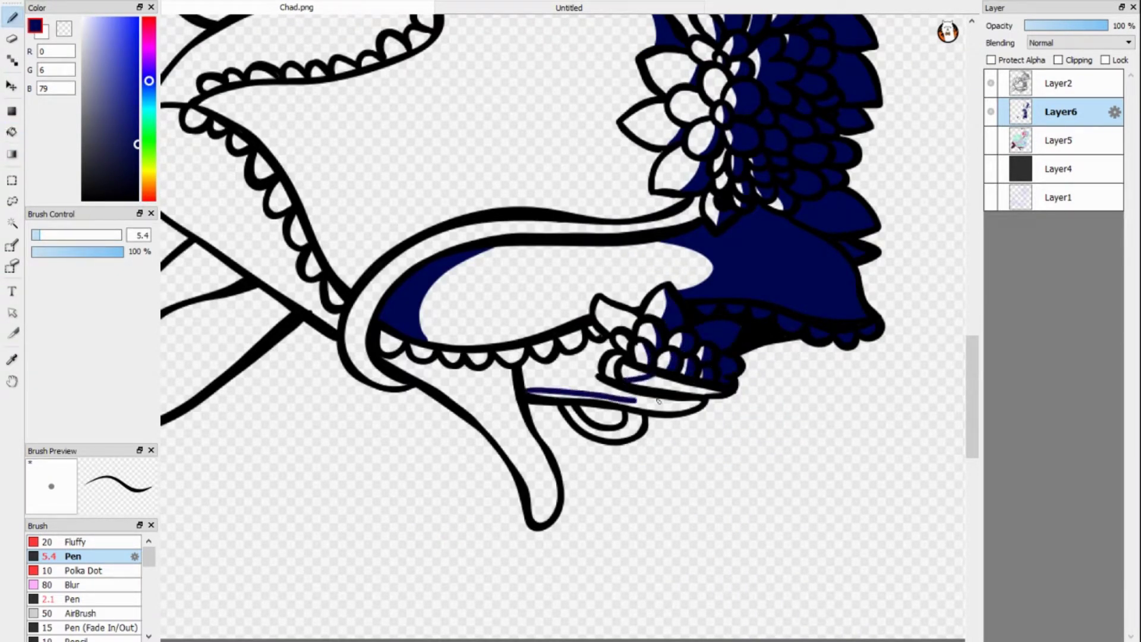
key(g)
click(665, 393)
key(b)
drag(636, 421, 586, 436)
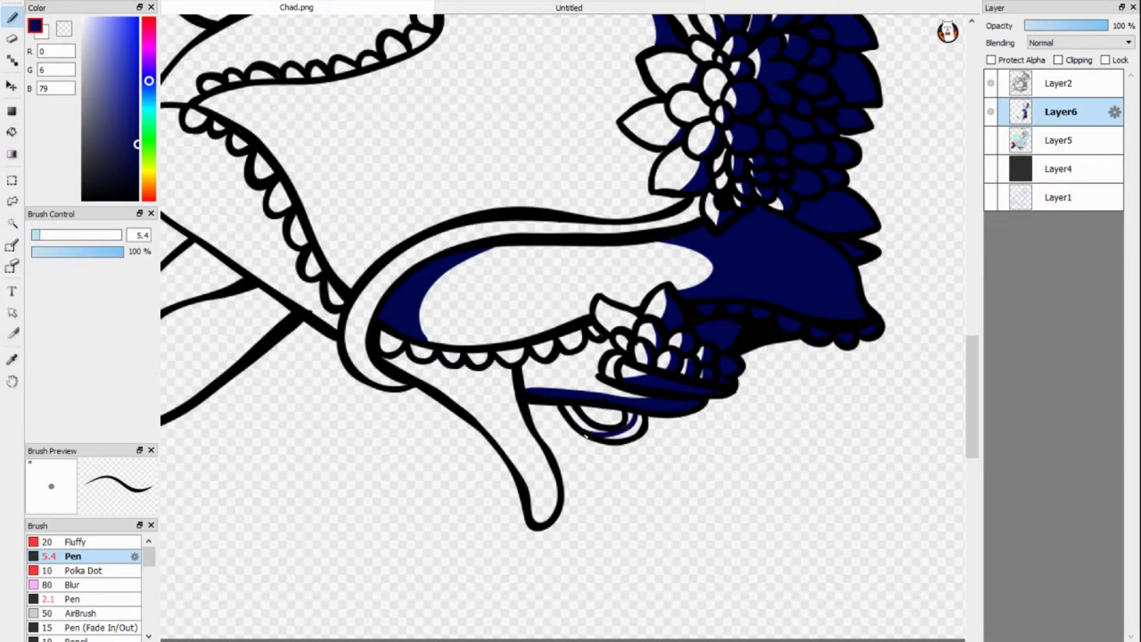
key(g)
- Outline and fill a curved dark blue shadow along the outer edge of the pointed limb below the garment's hem
key(b)
drag(485, 371, 535, 511)
key(g)
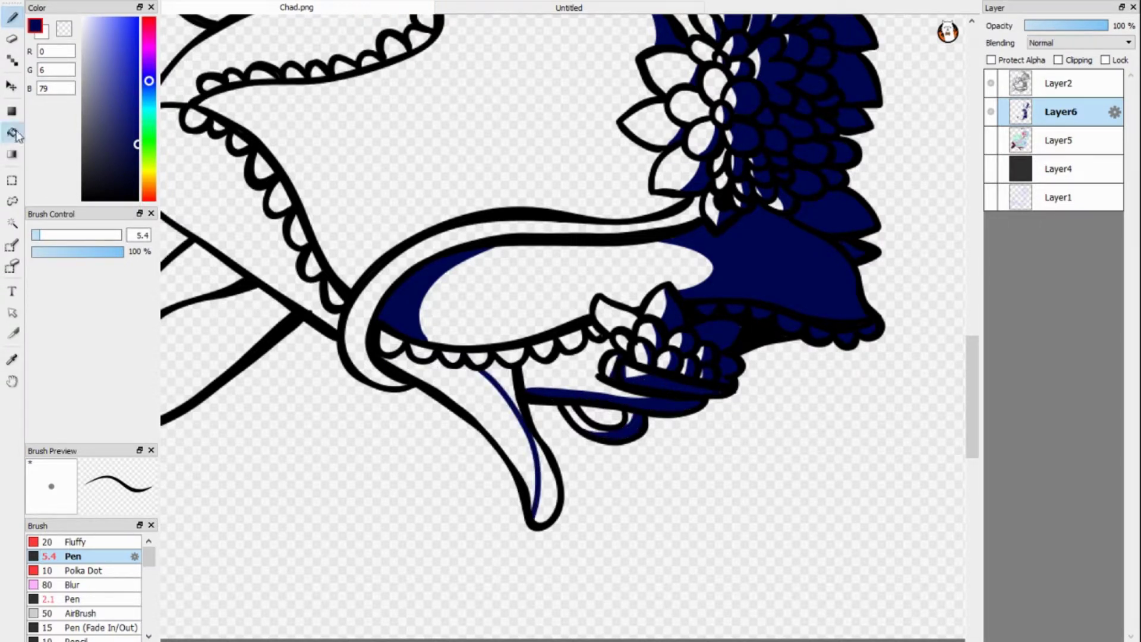
click(502, 383)
click(544, 487)
- Shade the lace scallops along the garment's hem and the underside of the vine's bend with dark blue
key(b)
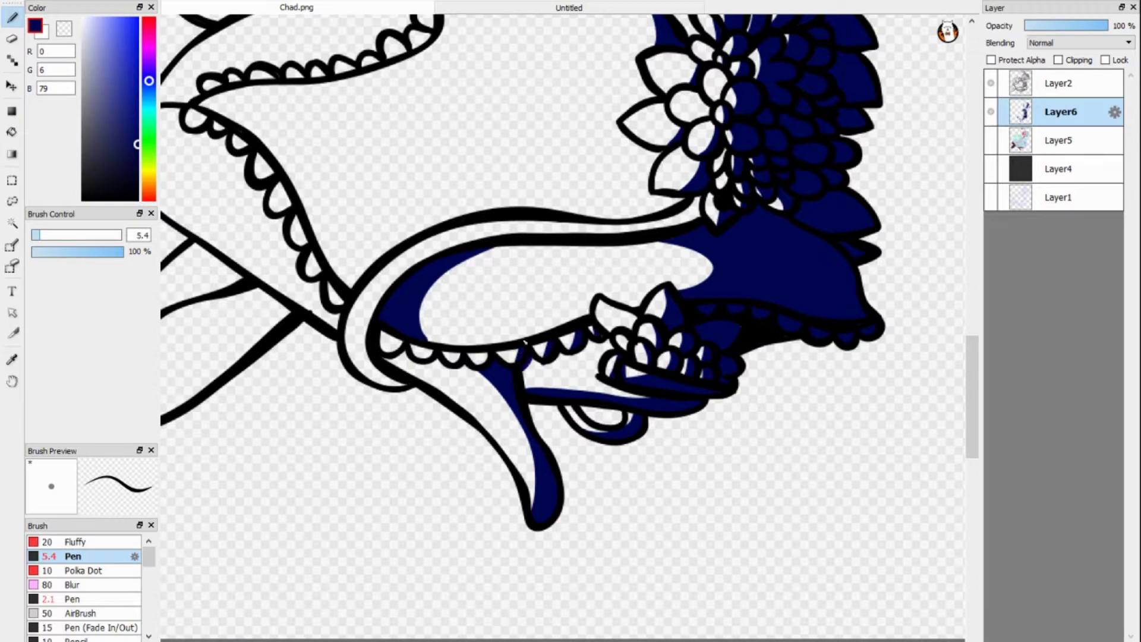
scroll(698, 215, left, 5)
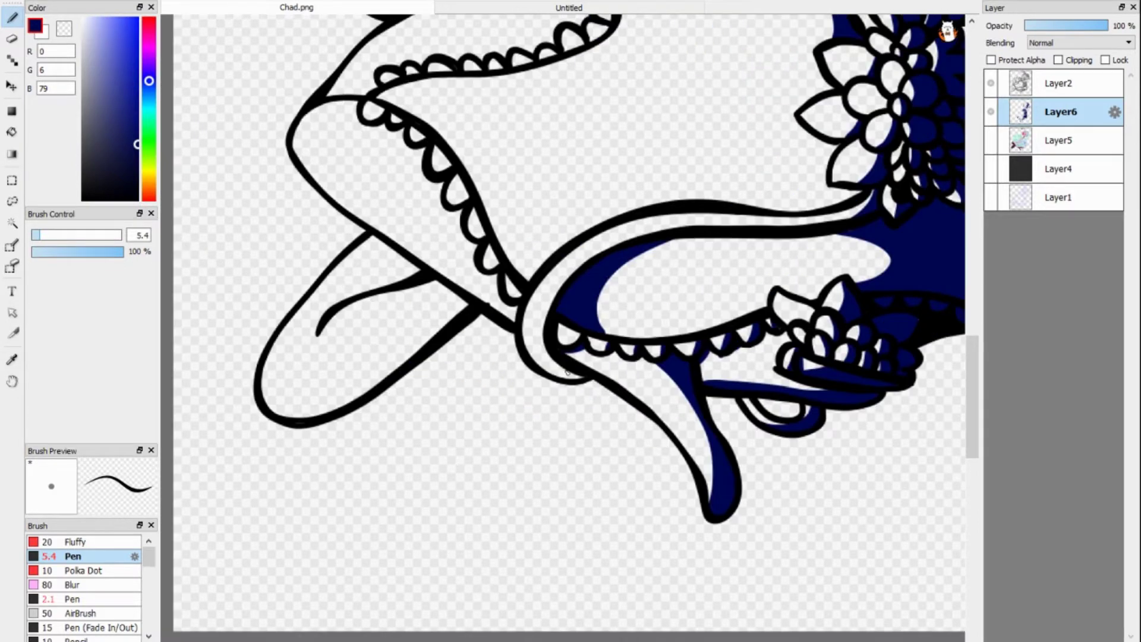
key(g)
scroll(699, 215, up, 5)
- Outline and fill a dark blue shadow along the underside of the crossed lower leg
key(b)
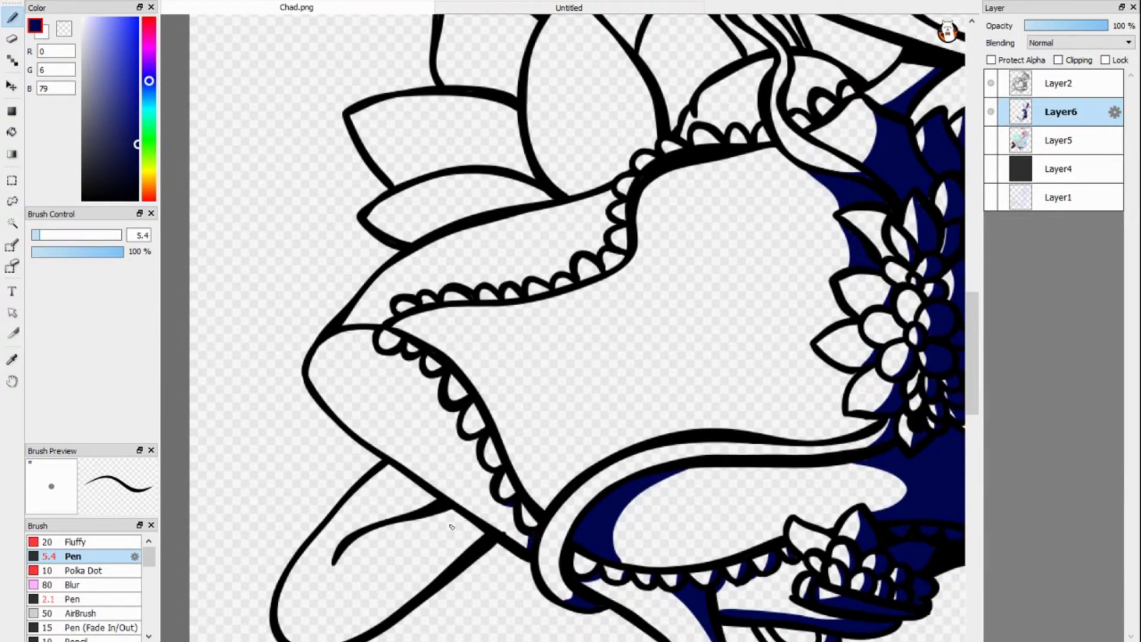
drag(467, 519, 278, 618)
key(g)
click(381, 595)
key(b)
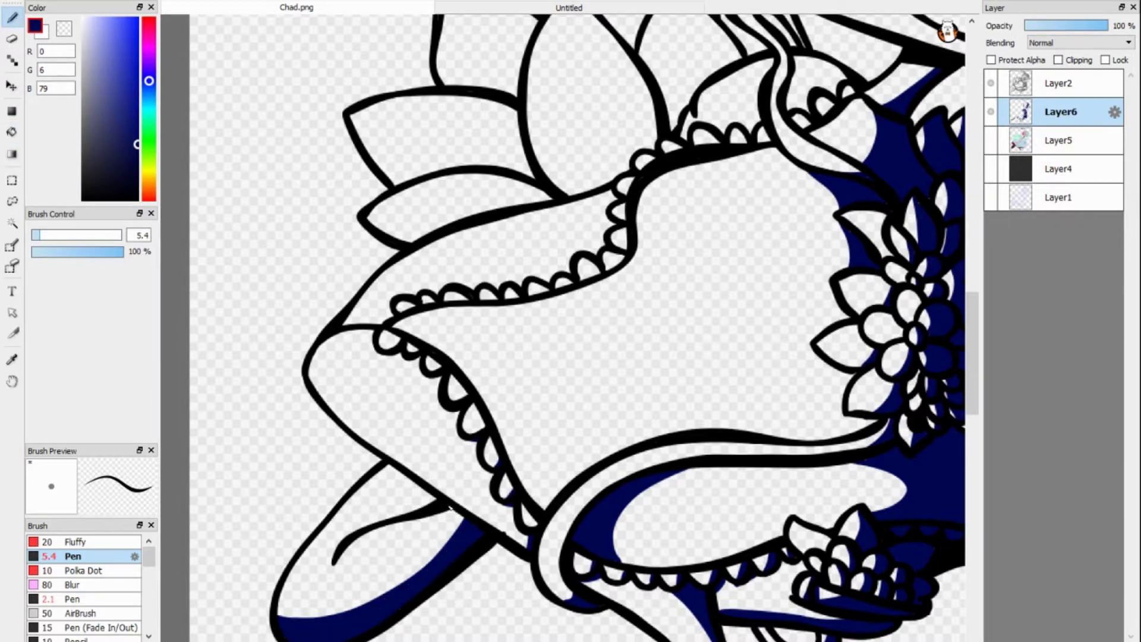
- Shade the garment's corner where the two lace hems meet, along with the adjoining scallops
scroll(458, 515, up, 5)
drag(390, 490, 345, 494)
scroll(428, 541, down, 6)
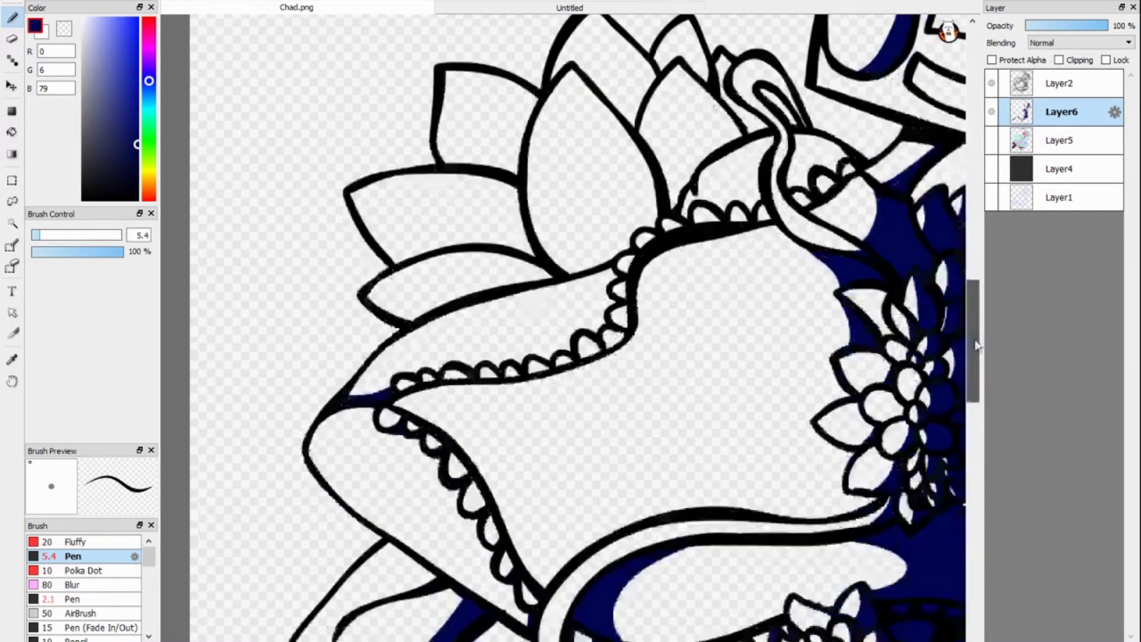
- Outline and fill dark blue shadows on the large back leaves and the inside of the curled vine tip
scroll(841, 306, up, 8)
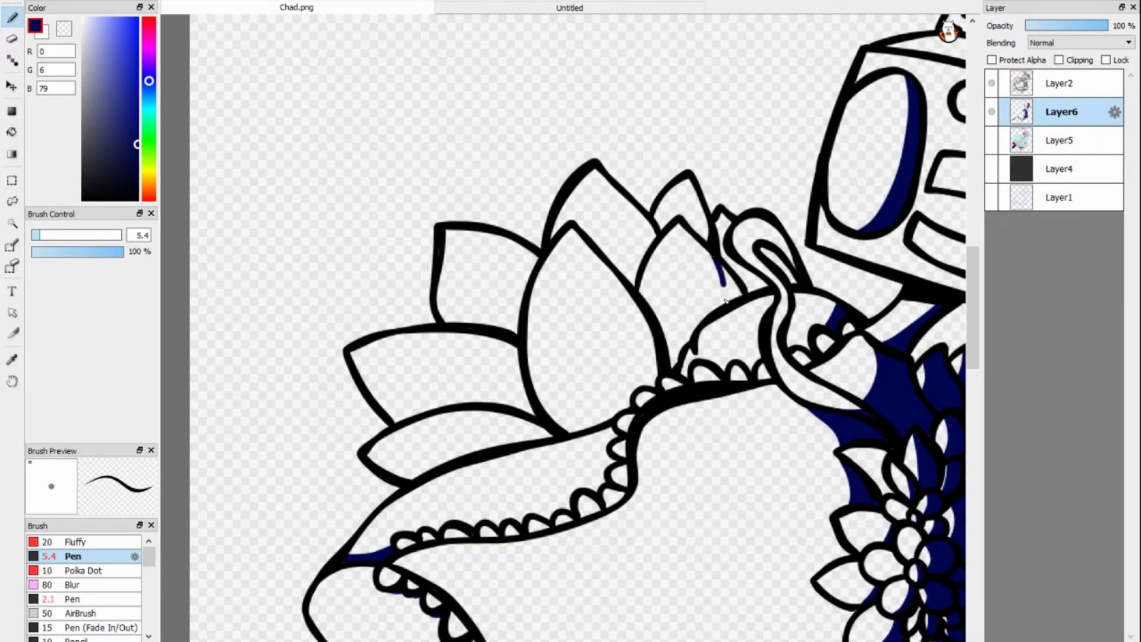
drag(725, 301, 726, 305)
drag(645, 315, 596, 424)
key(g)
click(772, 261)
click(730, 285)
click(639, 363)
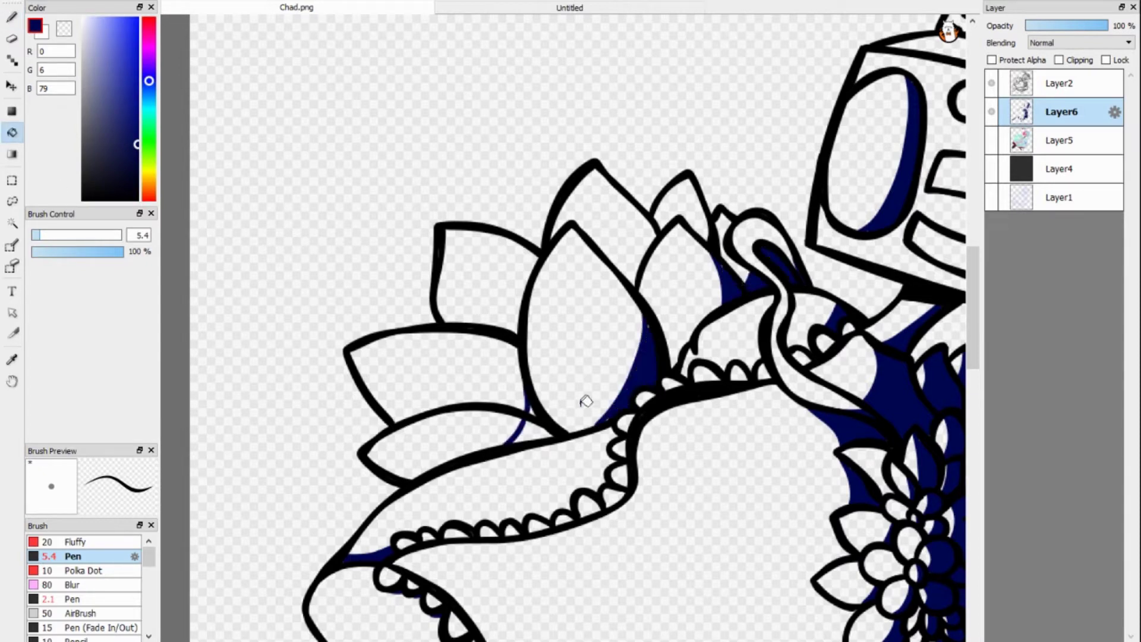
click(533, 419)
key(b)
- Lower the opacity of shadow layer Layer6 and add a new layer above it
scroll(562, 327, down, 2)
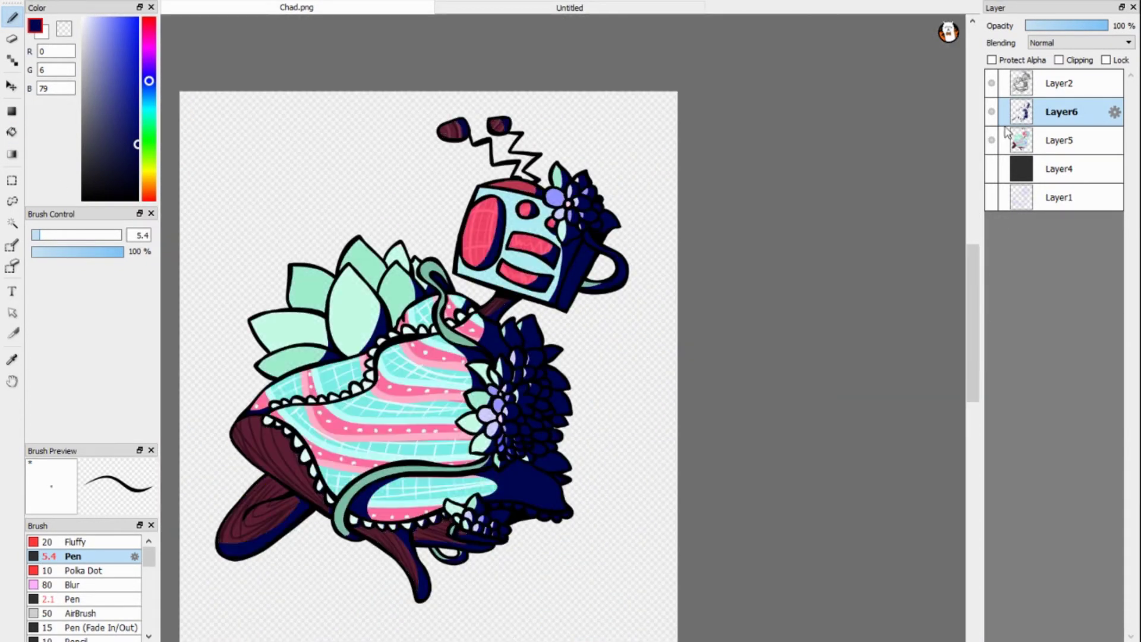
drag(1106, 26, 1056, 28)
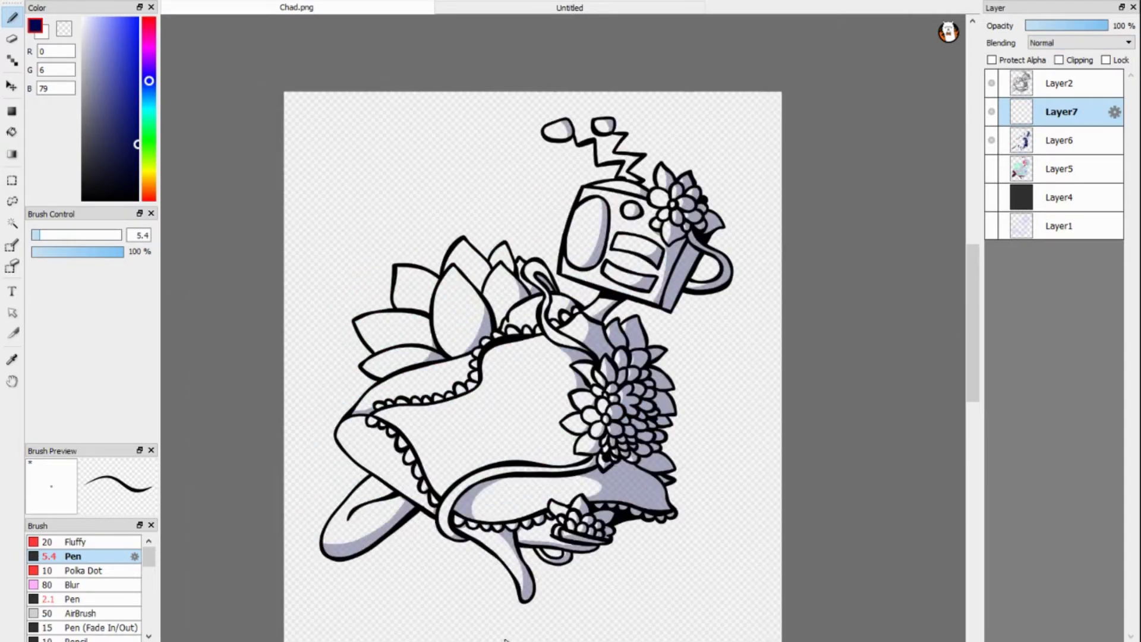
- Draw dark blue contours for deeper shadows on the head flower, box head, handle, eyes and mouth slots
scroll(504, 639, up, 3)
scroll(734, 252, up, 3)
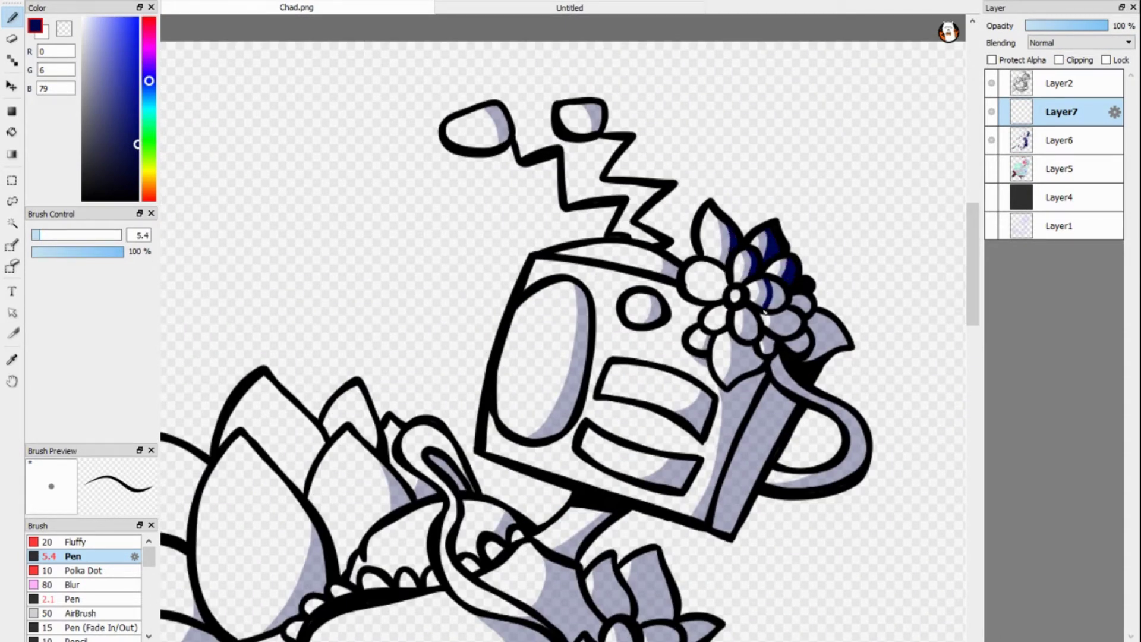
mouse_move(816, 333)
mouse_down()
mouse_move(807, 356)
mouse_move(863, 456)
mouse_move(792, 489)
mouse_move(845, 413)
mouse_up()
drag(728, 393, 740, 443)
drag(774, 383, 726, 507)
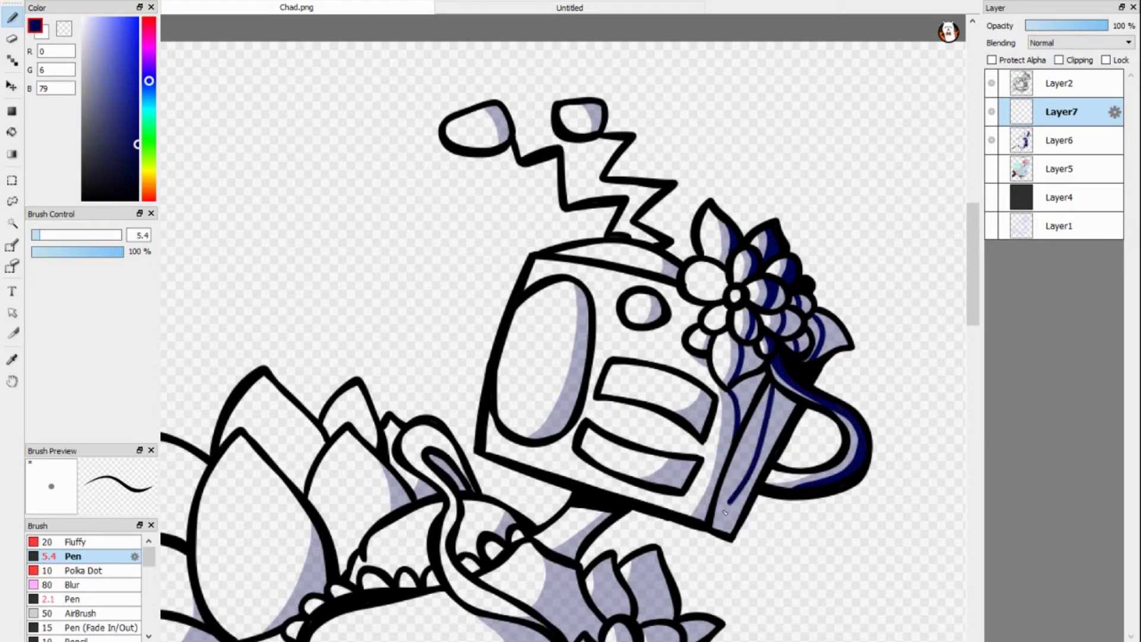
drag(587, 287, 549, 436)
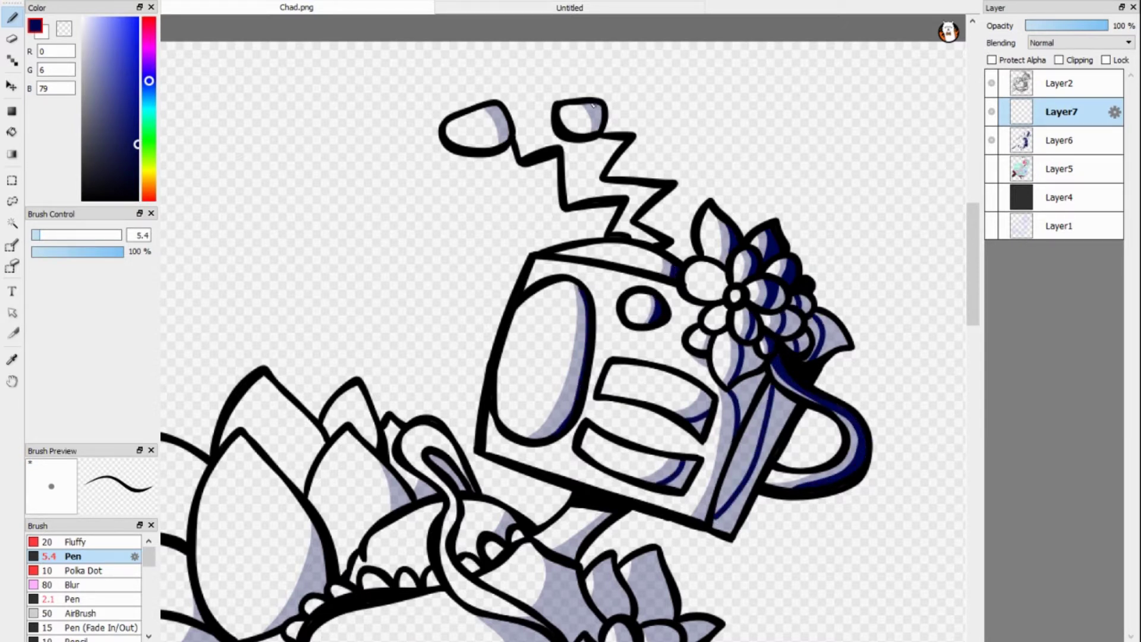
- Draw deeper shadow contours on the neck, the shoulder and the upper leaves and petals of the chest flower
scroll(502, 111, down, 5)
mouse_move(608, 259)
mouse_down()
mouse_move(578, 301)
mouse_move(556, 373)
mouse_move(524, 390)
mouse_up()
drag(602, 310, 610, 362)
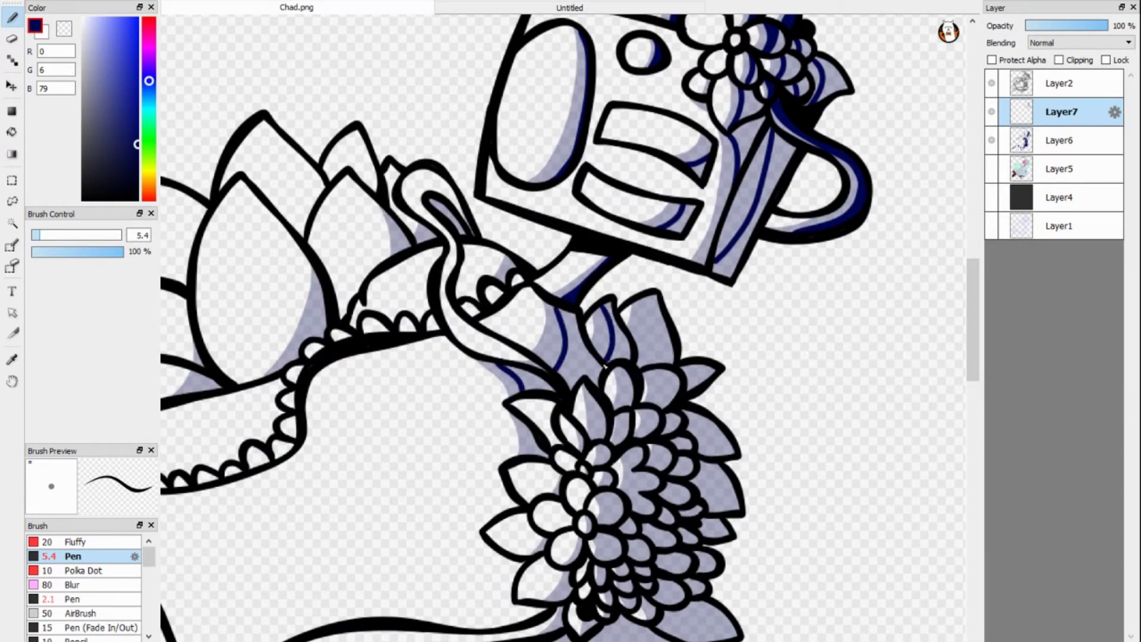
drag(641, 300, 649, 350)
drag(658, 370, 654, 401)
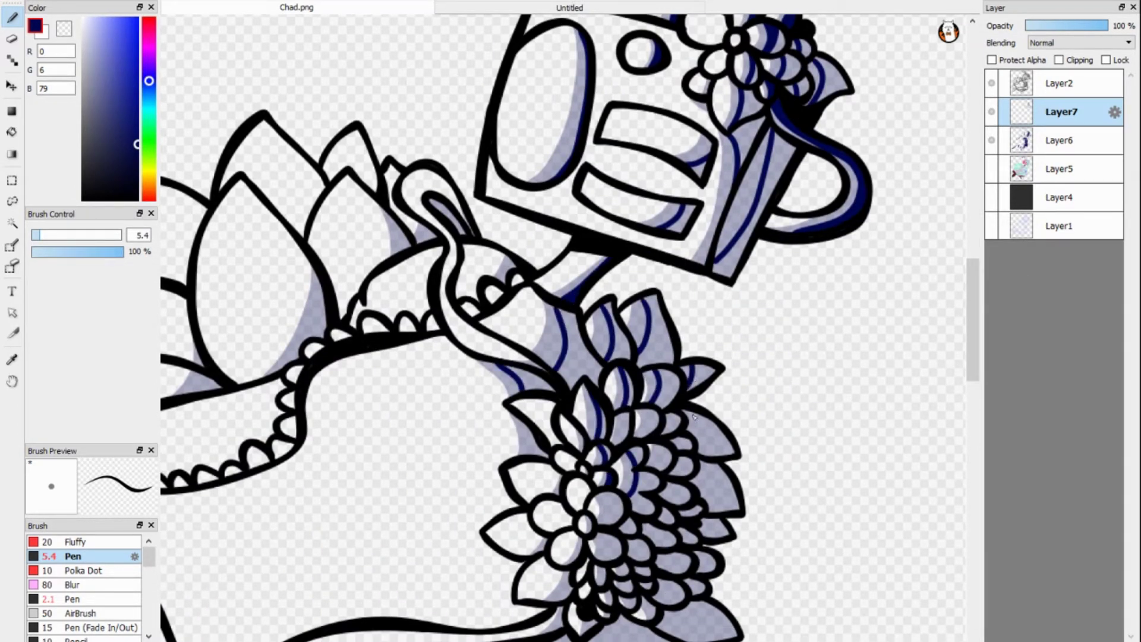
- Draw deeper shadow contours on the remaining chest flower petals, the garment's shadowed end and its lace
scroll(623, 431, down, 3)
drag(612, 318, 608, 382)
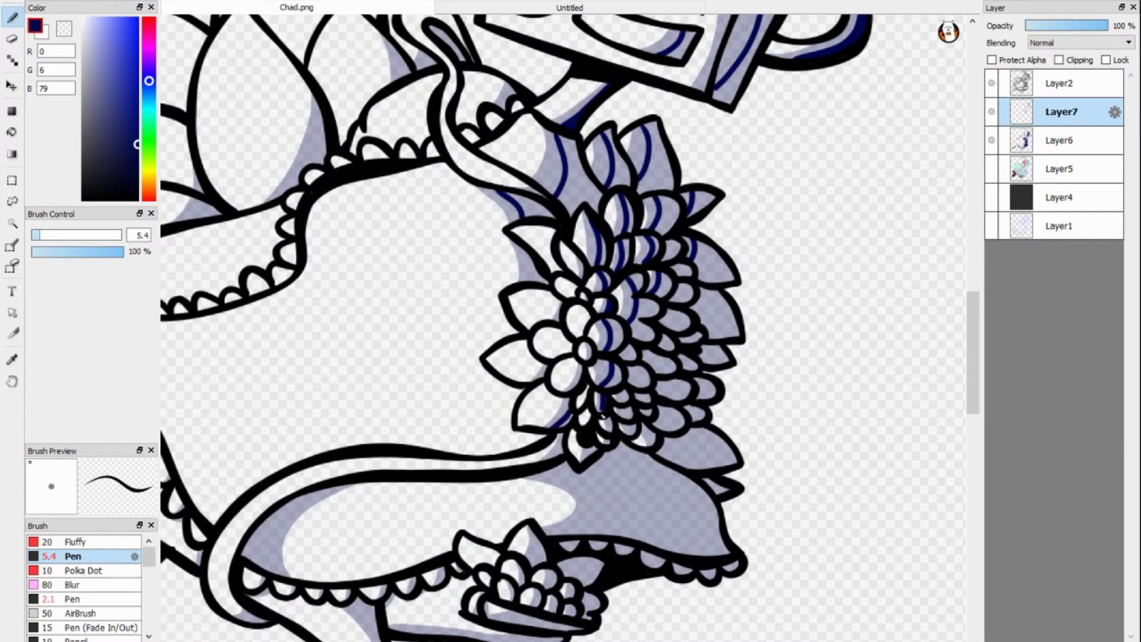
drag(584, 467, 591, 532)
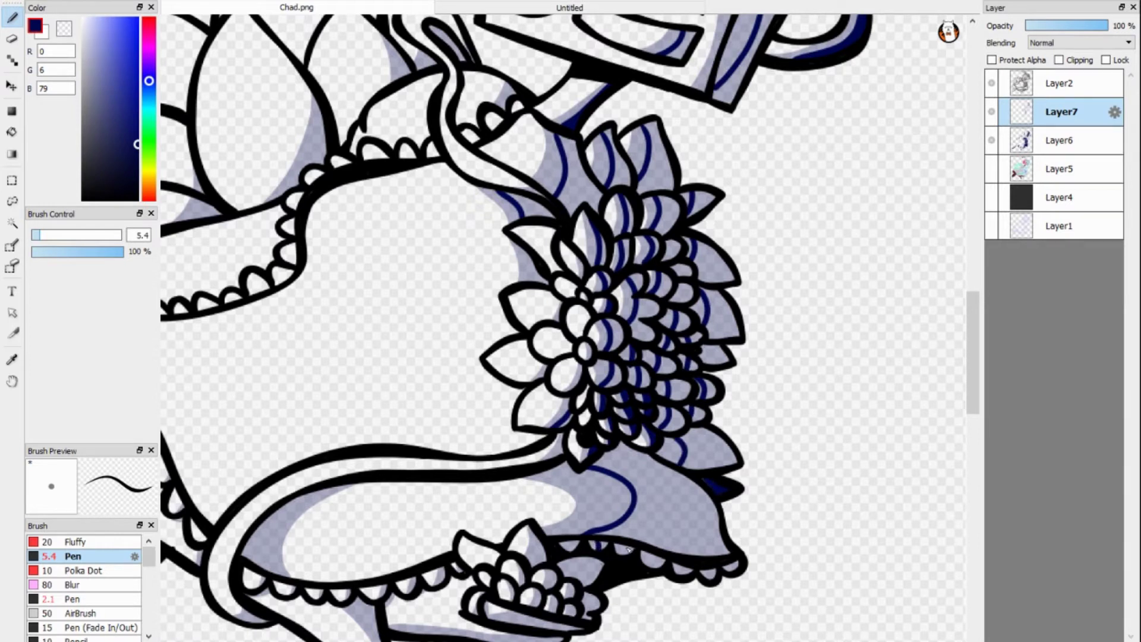
drag(707, 574, 767, 560)
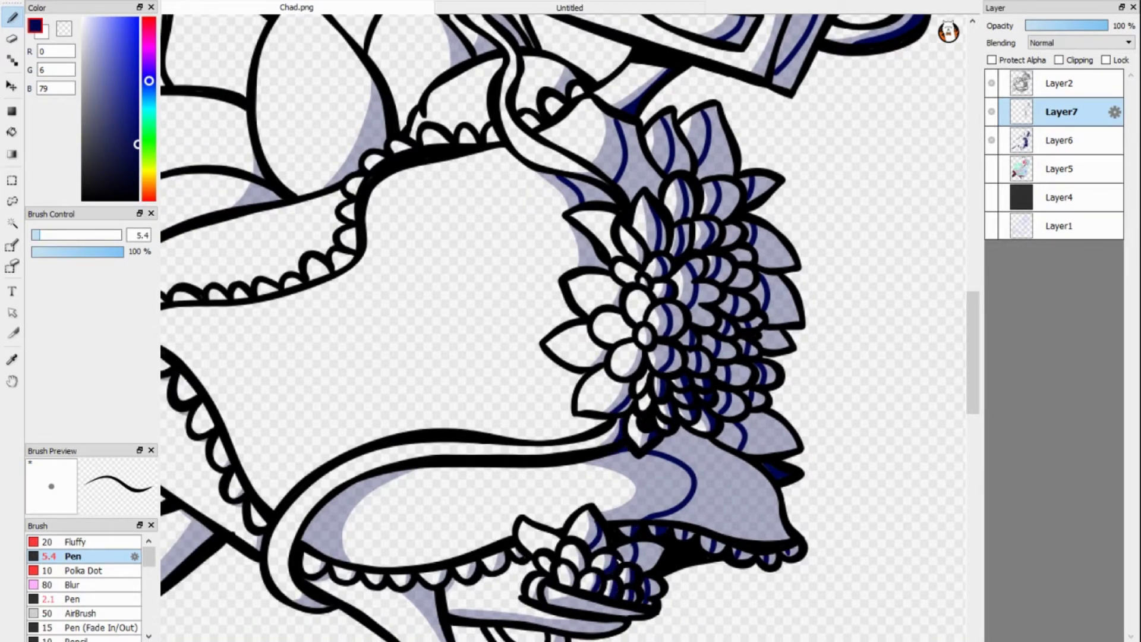
- Draw deeper shadow contours on the garment's lower section, hand, legs, vine curl and back leaves
scroll(421, 384, down, 3)
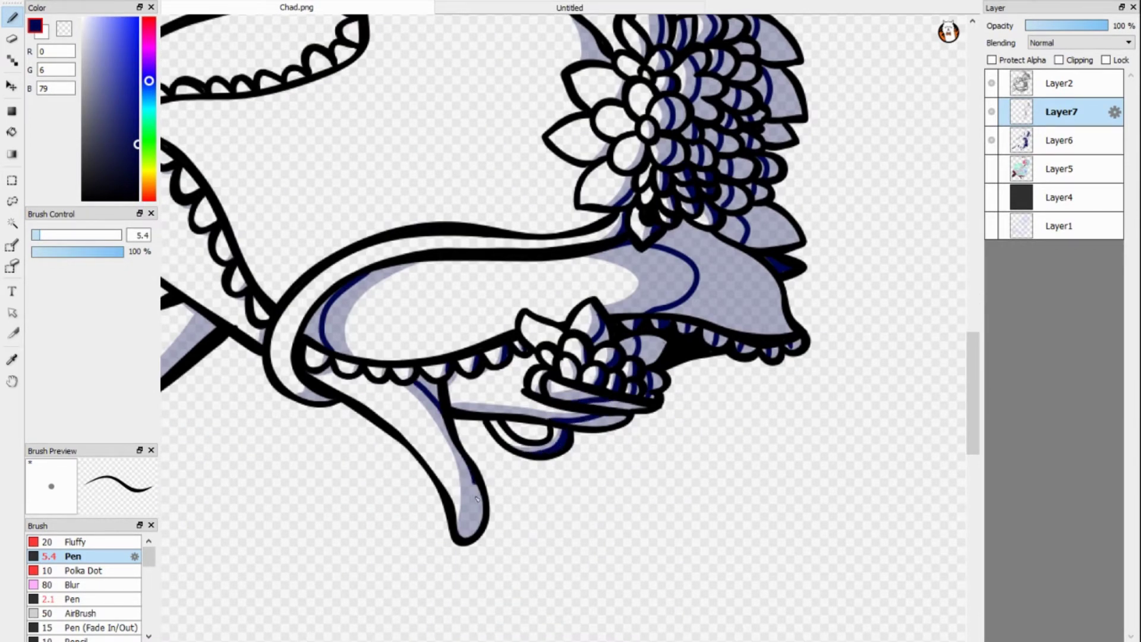
scroll(566, 438, up, 3)
scroll(692, 92, left, 3)
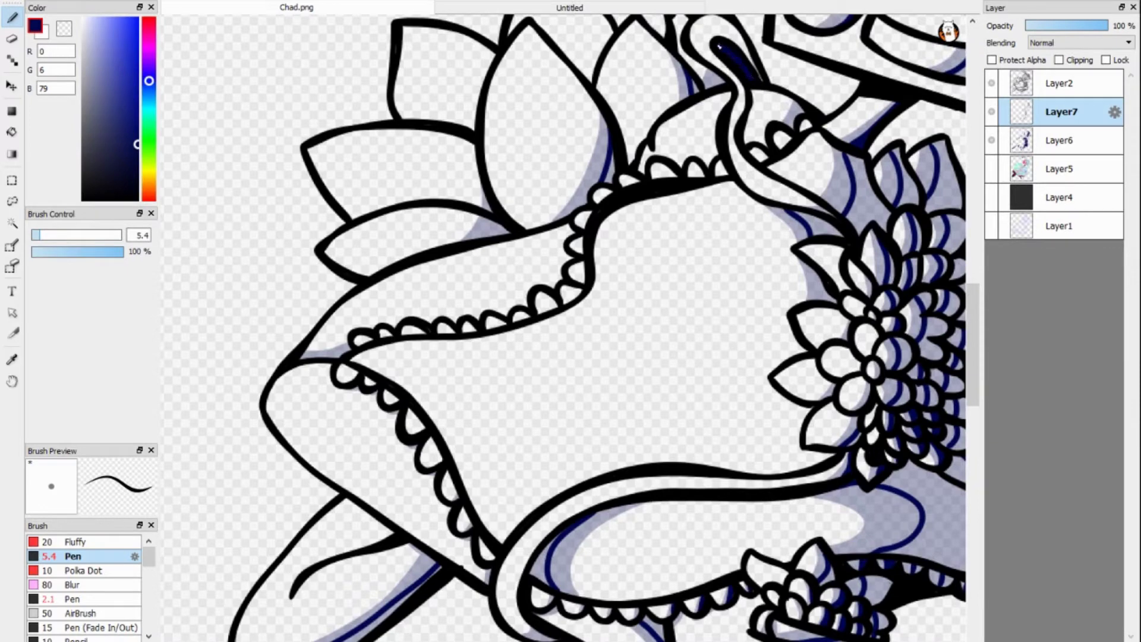
- Hide the first shadow layer and fill the deeper shadows on the garment's end and the chest flower's outer leaves
scroll(551, 639, down, 3)
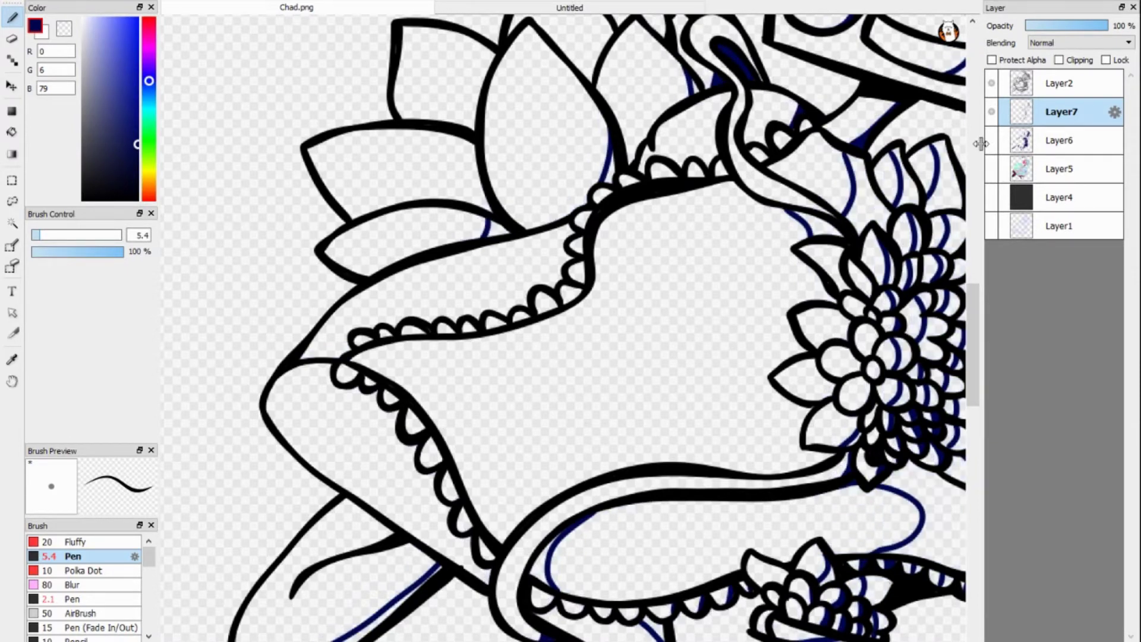
key(g)
scroll(561, 327, right, 3)
click(618, 410)
click(645, 362)
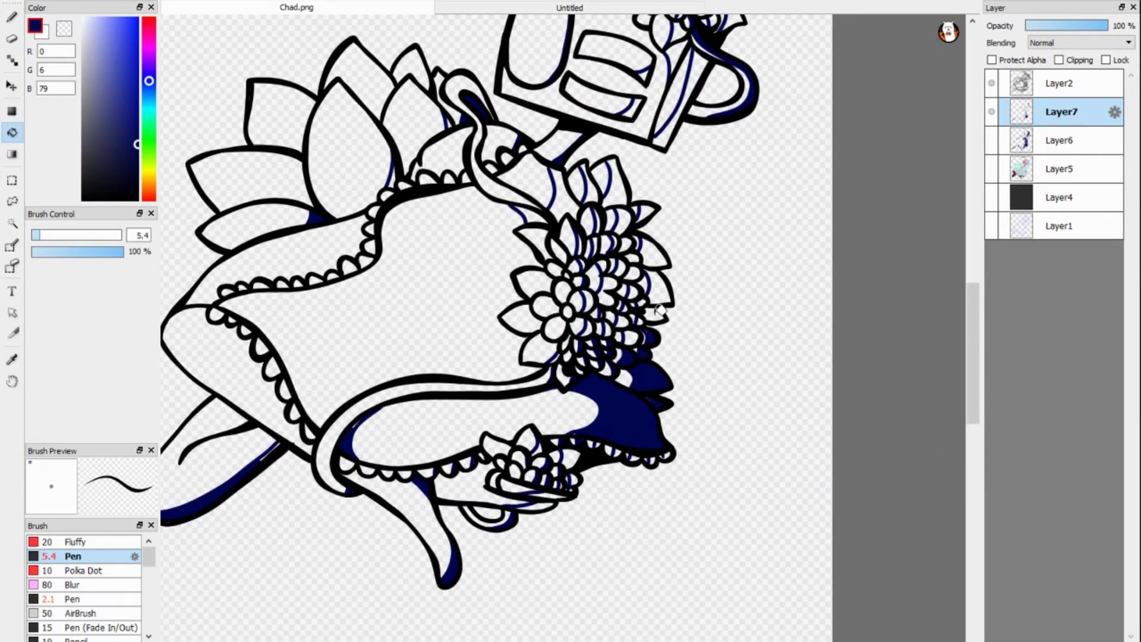
click(657, 286)
click(648, 211)
- Fill the deeper shadow areas of the hand and the hand flower with dark blue
click(544, 494)
click(541, 446)
click(571, 458)
click(574, 478)
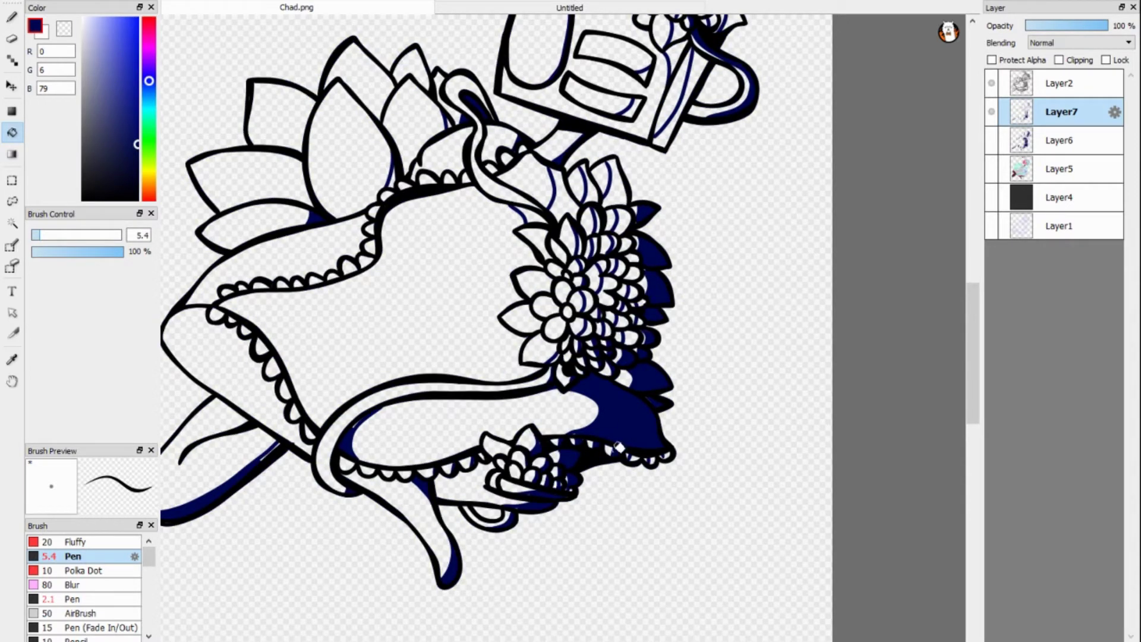
- Fill the deeper shadow areas of the shoulder and the chest flower's petals with dark blue
scroll(546, 356, up, 3)
click(545, 357)
click(606, 429)
click(587, 472)
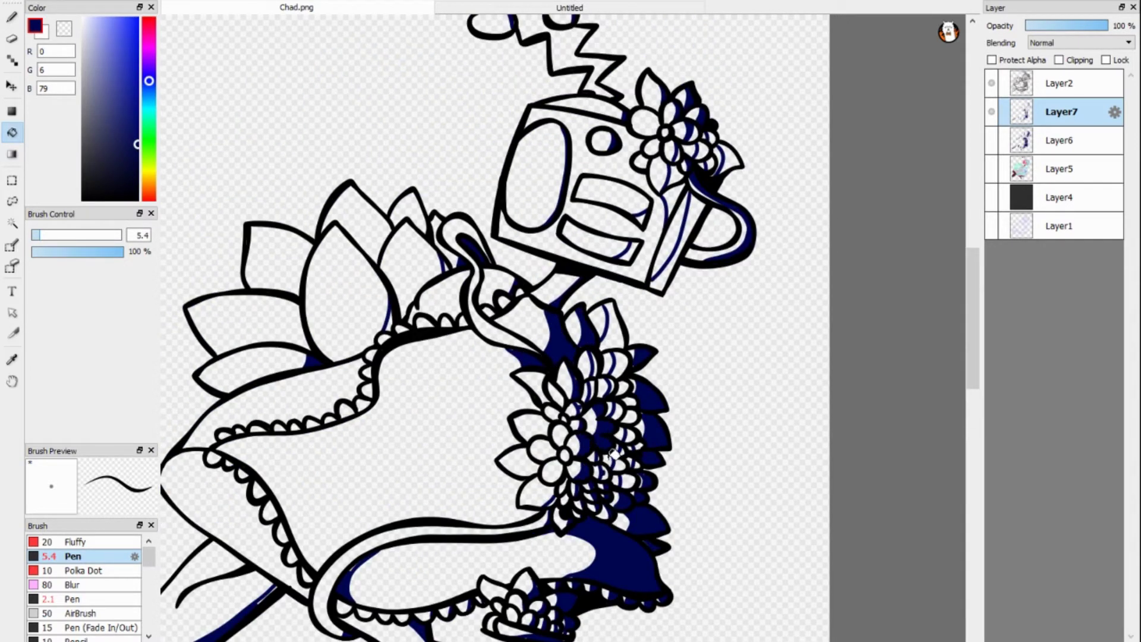
click(614, 461)
click(642, 461)
click(641, 439)
click(630, 416)
click(624, 392)
click(621, 356)
click(617, 410)
click(597, 375)
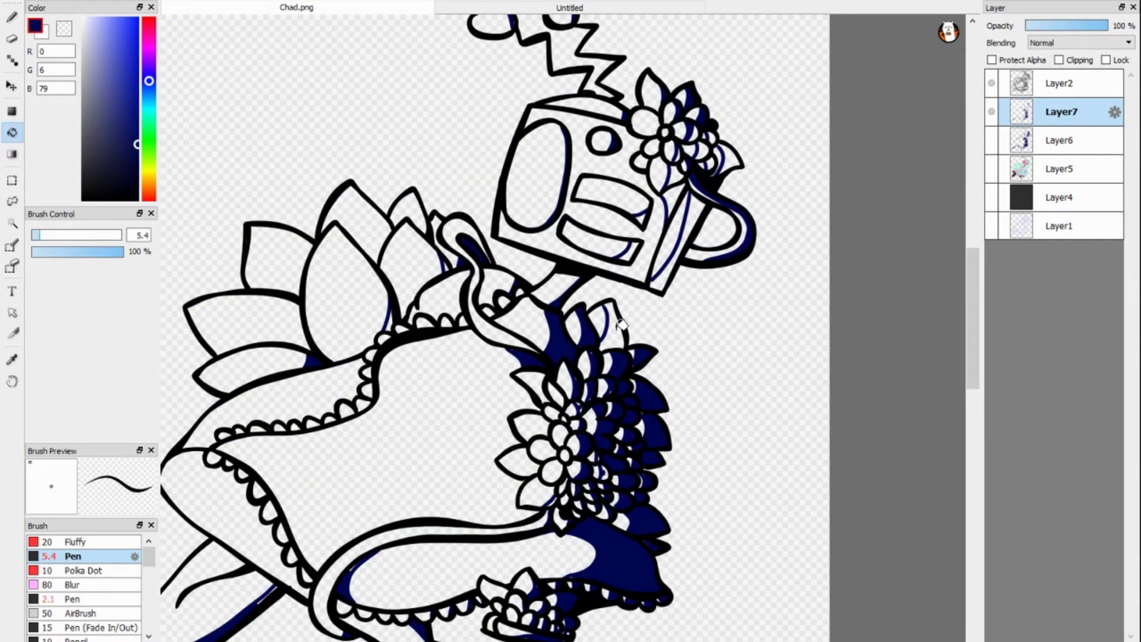
- Fill the deeper shadows on the chest flower's top leaf, the box head's side and the head flower
click(613, 327)
click(630, 250)
click(678, 238)
click(693, 152)
click(719, 152)
scroll(700, 132, down, 3)
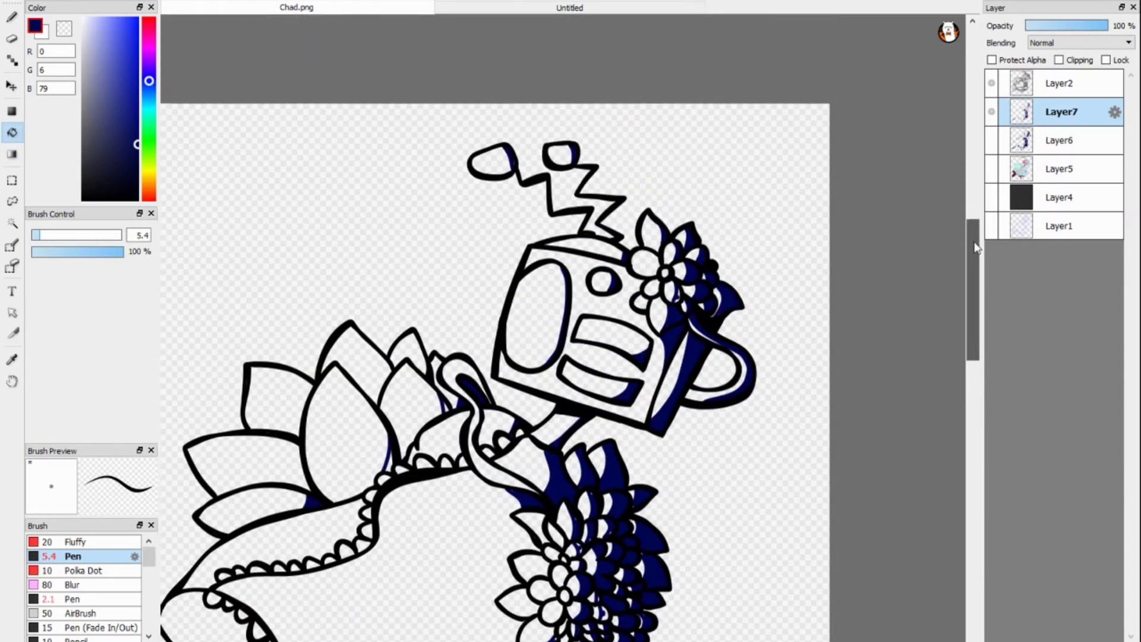
- Show the colour and first shadow layers again, soften the deeper shadows, and add a new layer above them
key(b)
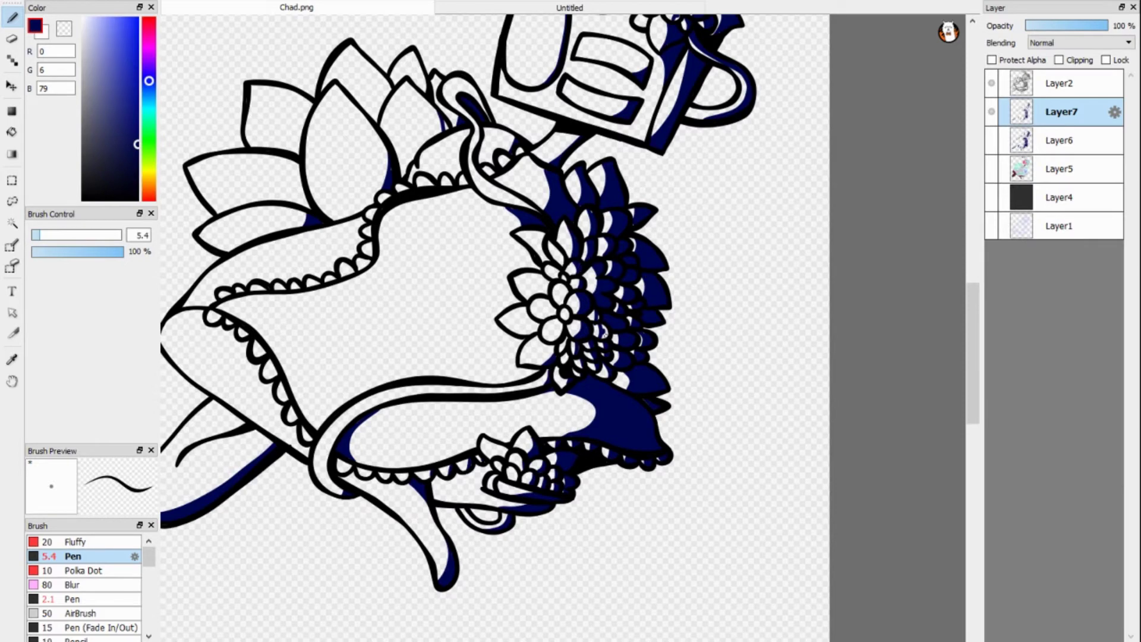
scroll(493, 327, up, 3)
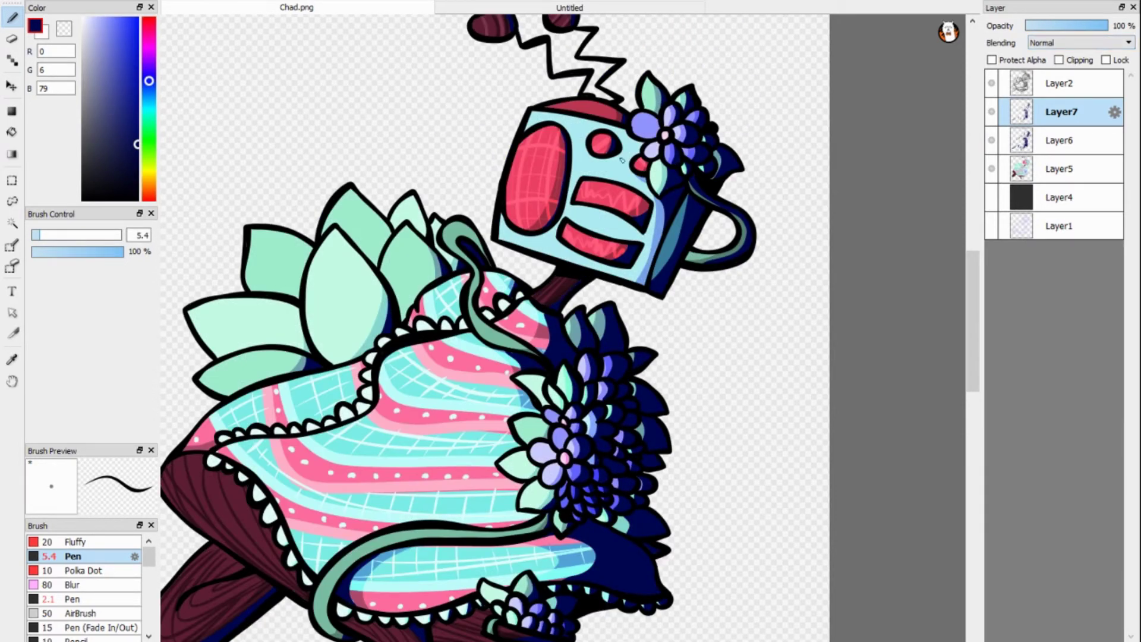
scroll(934, 112, down, 3)
key(ctrl+shift+n)
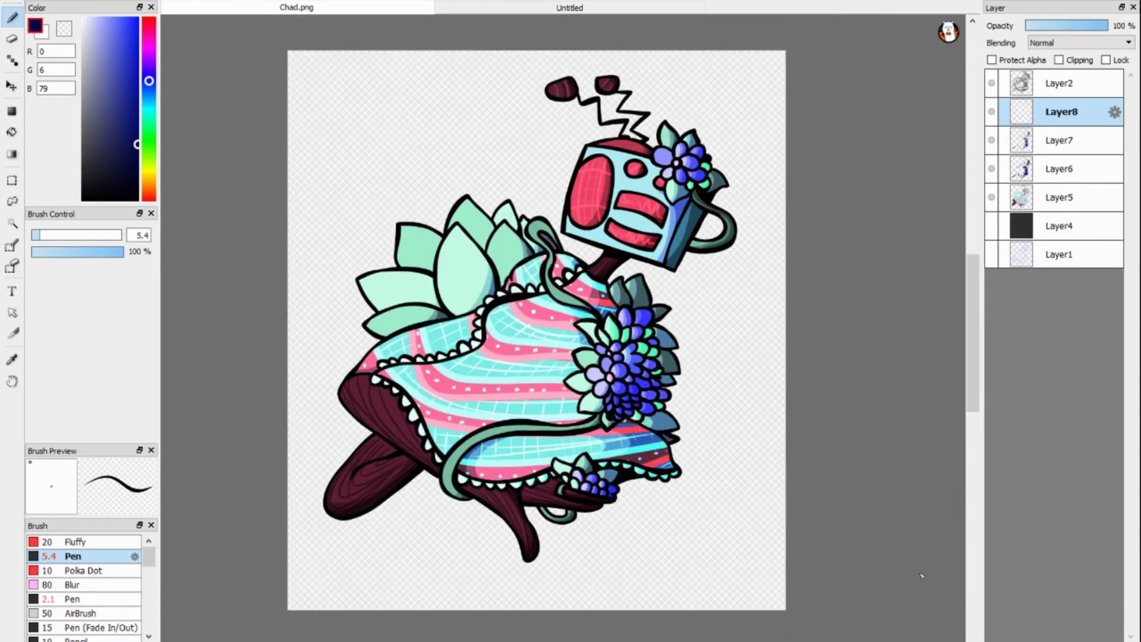
- Paint bright blue (RGB 0, 21, 255) edges on the antenna tips, box head, eyes and mouth slots, opposite the shadows
click(136, 18)
scroll(588, 89, up, 4)
drag(575, 66, 585, 88)
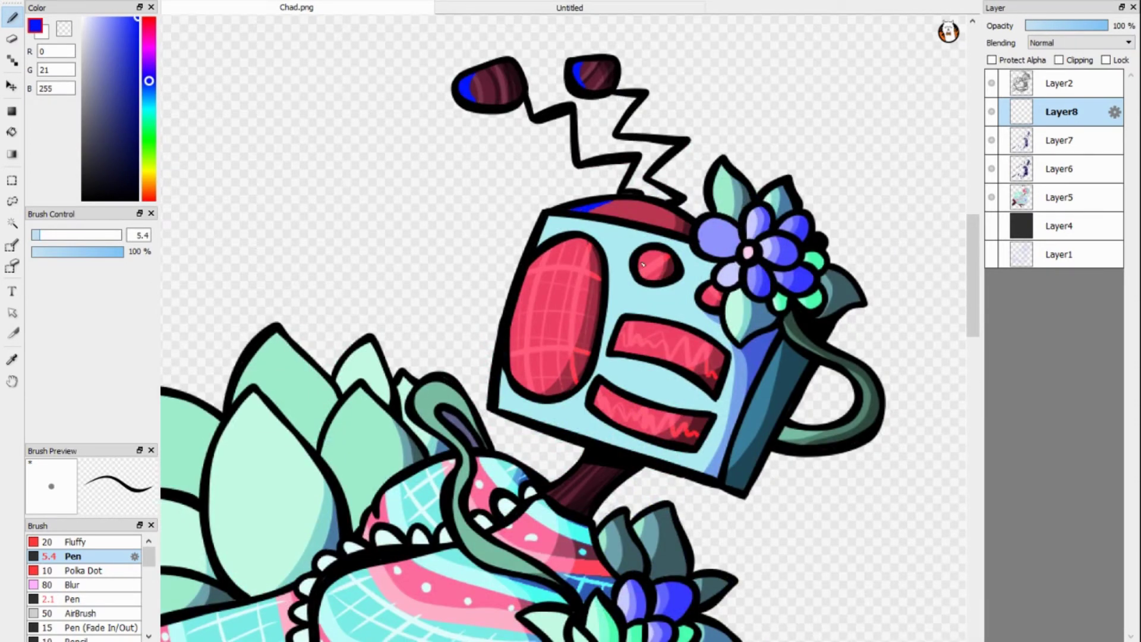
drag(599, 386, 605, 413)
mouse_move(553, 249)
mouse_down()
mouse_move(515, 340)
mouse_move(527, 389)
mouse_up()
drag(510, 363, 521, 300)
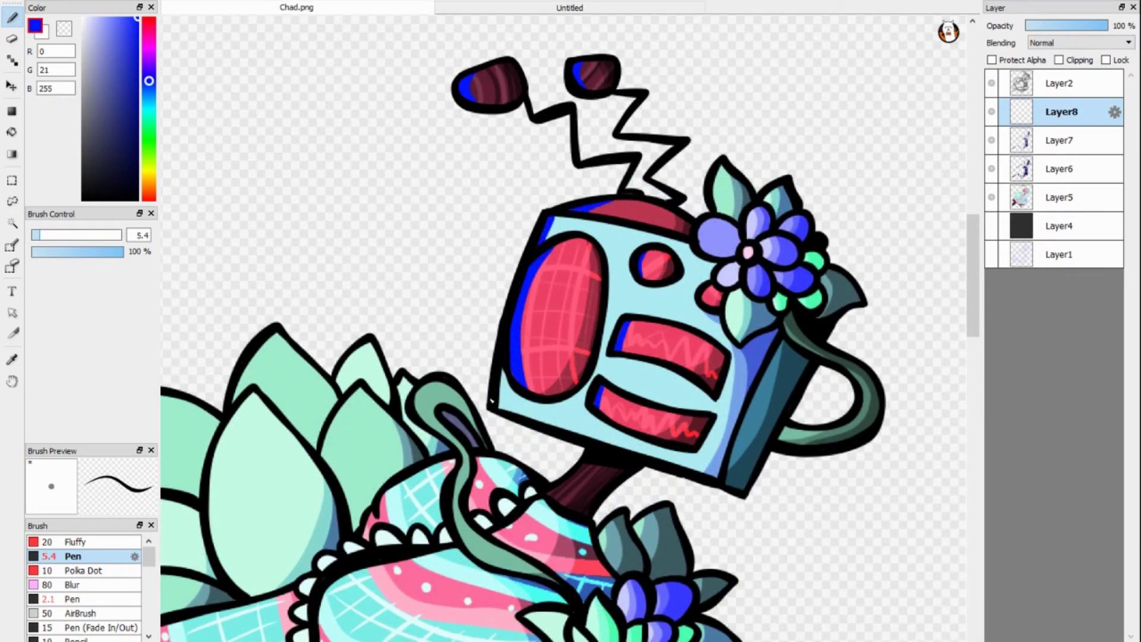
- Paint bright blue edges on the curled vine tip and the tall back leaves
scroll(554, 399, left, 3)
drag(591, 403, 554, 400)
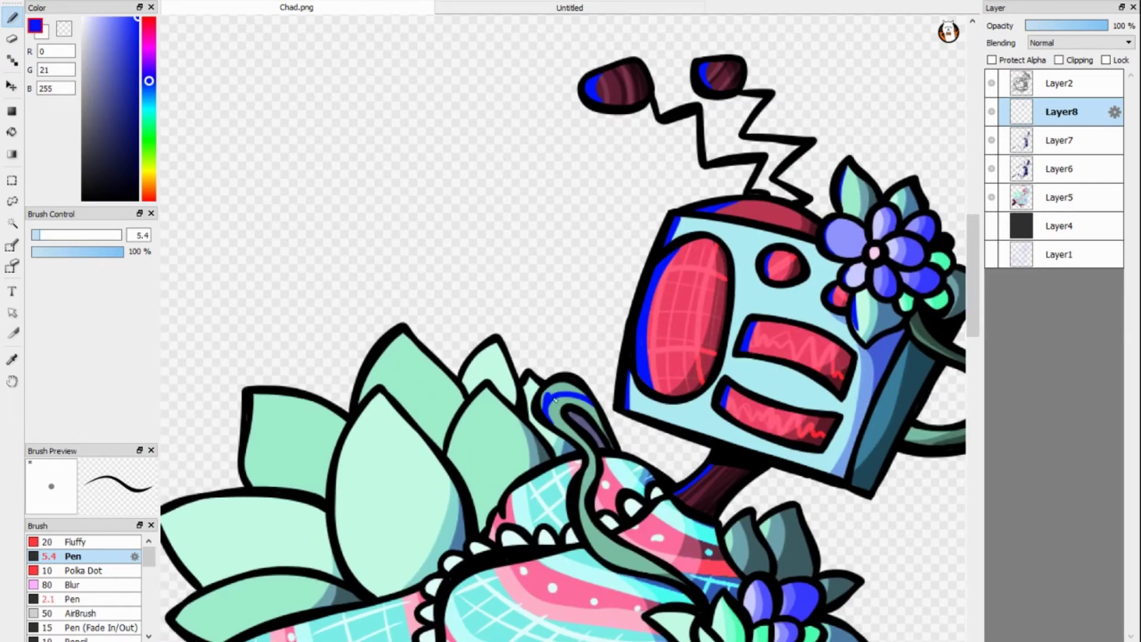
scroll(576, 392, down, 3)
mouse_move(453, 275)
mouse_down()
mouse_move(491, 219)
mouse_move(527, 224)
mouse_move(499, 173)
mouse_up()
drag(526, 227, 535, 208)
drag(361, 236, 410, 165)
drag(384, 224, 343, 387)
- Paint bright blue edges along the three lower, outermost back leaves
mouse_move(259, 228)
mouse_down()
mouse_move(252, 317)
mouse_move(296, 224)
mouse_up()
scroll(296, 226, left, 4)
drag(340, 354, 371, 419)
drag(351, 397, 337, 359)
drag(419, 415, 350, 459)
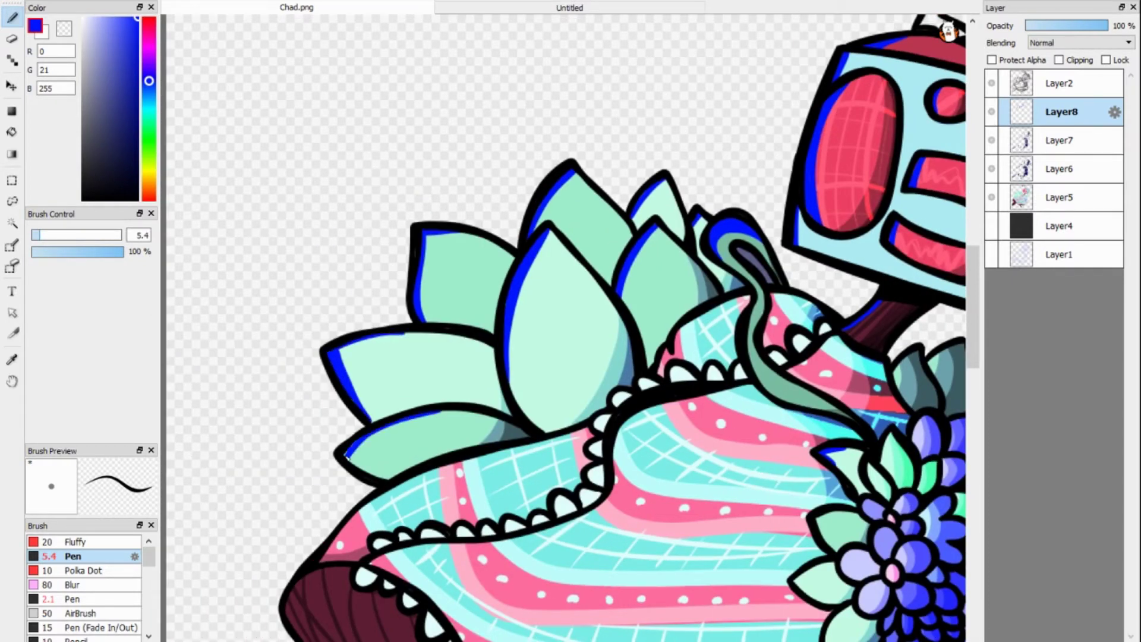
- Paint bright blue edges along the bent knee and the upper side of the crossed lower leg
scroll(349, 459, down, 3)
scroll(350, 459, left, 1)
drag(337, 416, 355, 468)
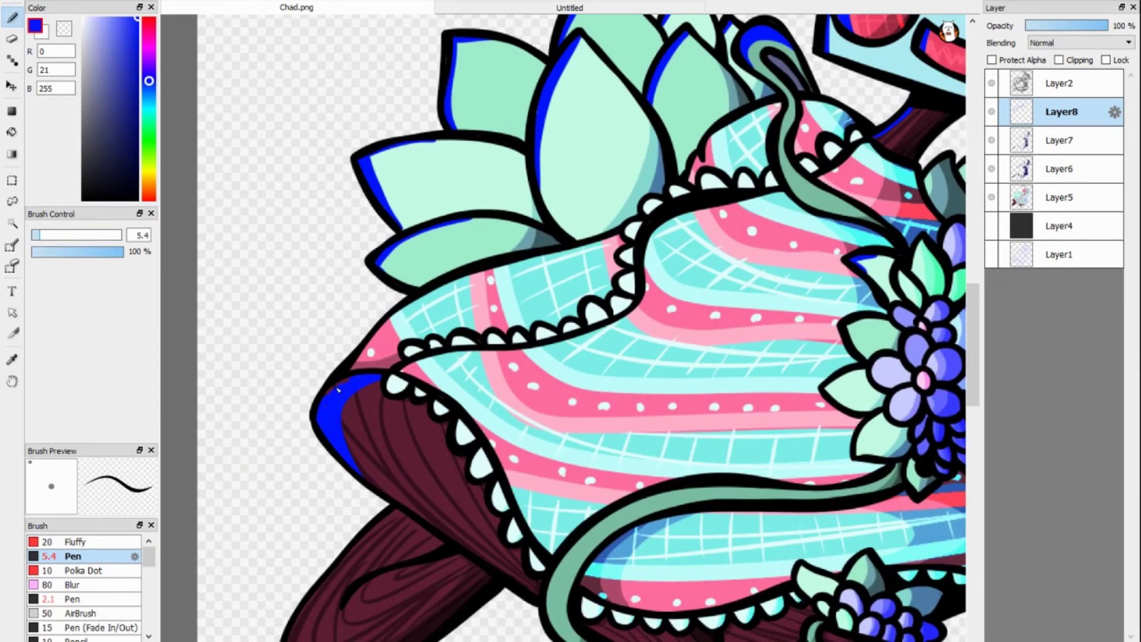
scroll(760, 349, down, 3)
drag(397, 376, 292, 490)
scroll(561, 429, down, 5)
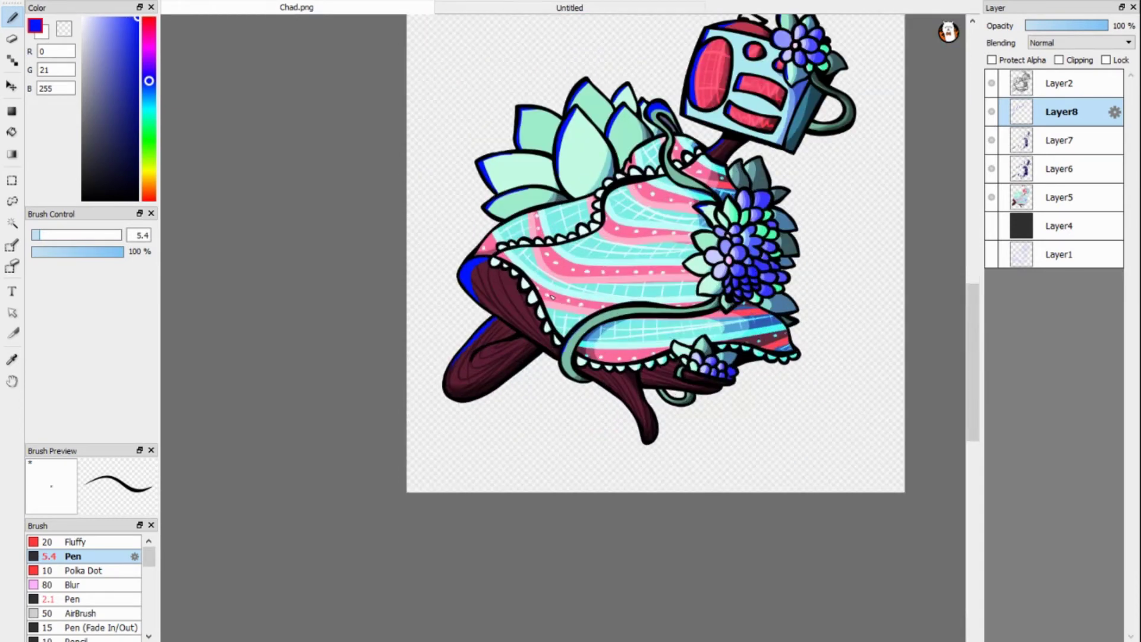
- Turn the edge shading on Layer8 white with Soft Light blending at 71% opacity, and merge the three shading layers into Layer5
scroll(872, 102, up, 2)
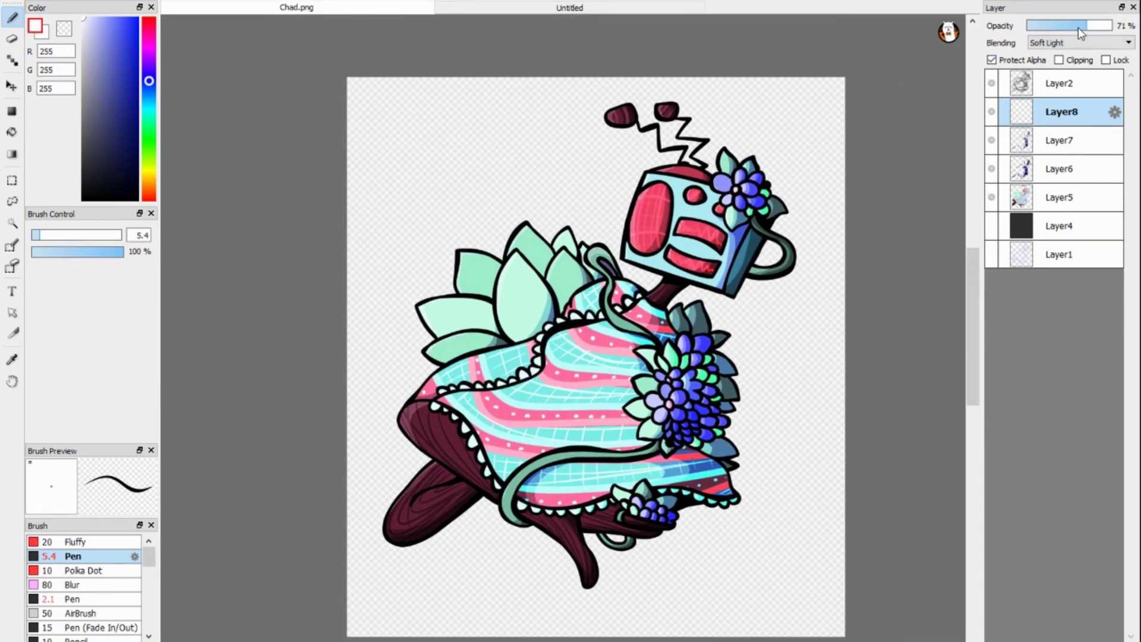
key(ctrl+e)
key(ctrl+e)
key(ctrl+e)
- Recolour the line art on Layer2 dark navy (RGB 0, 4, 56) and make Layer5 the active layer
click(1061, 84)
click(137, 160)
click(137, 142)
click(991, 83)
click(1061, 112)
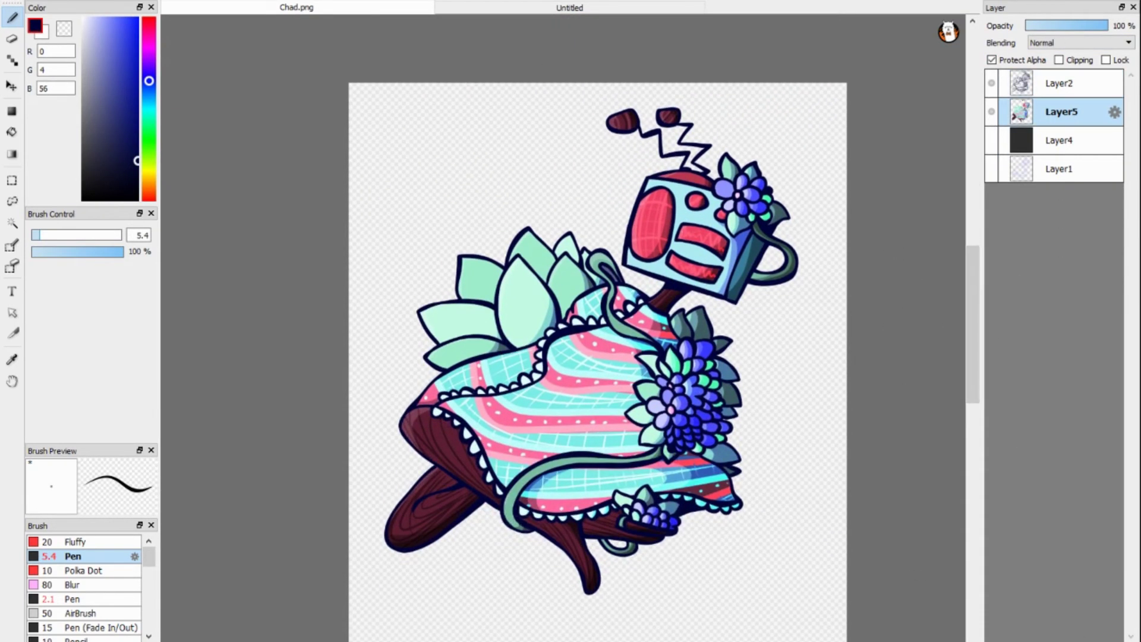
- Cover the whole canvas on a new layer above Layer5 with a Polka Dot brush pattern at size 4
key(ctrl+shift+n)
click(83, 570)
drag(43, 234, 35, 235)
click(992, 169)
drag(356, 119, 844, 119)
mouse_move(574, 183)
mouse_down()
mouse_move(595, 179)
mouse_move(356, 221)
mouse_move(841, 285)
mouse_move(357, 315)
mouse_move(841, 363)
mouse_move(356, 392)
mouse_move(841, 446)
mouse_move(367, 489)
mouse_move(357, 571)
mouse_move(844, 597)
mouse_up()
- Clip the polka dot layer to the coloured artwork and set it to Overlay blending at 47% opacity
click(992, 84)
click(991, 169)
click(1059, 60)
click(998, 111)
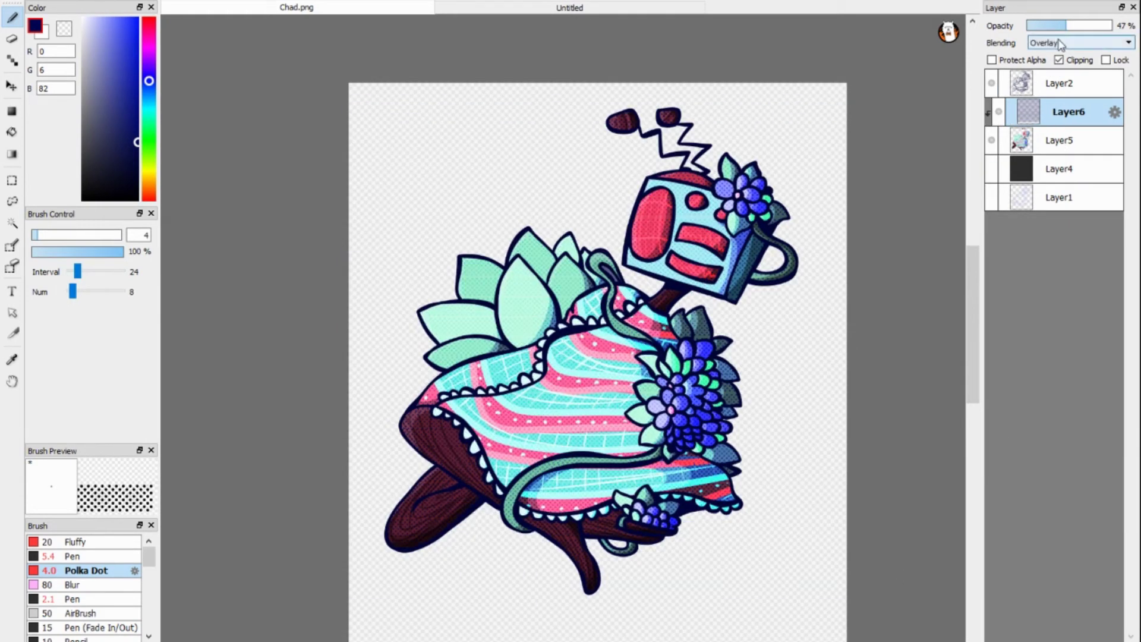
- Try a curved shadow on a new layer: outline it in dark navy (RGB 4, 7, 48) and fill its lower-right side
key(ctrl+shift+n)
click(72, 555)
drag(755, 84, 712, 326)
drag(596, 477, 349, 573)
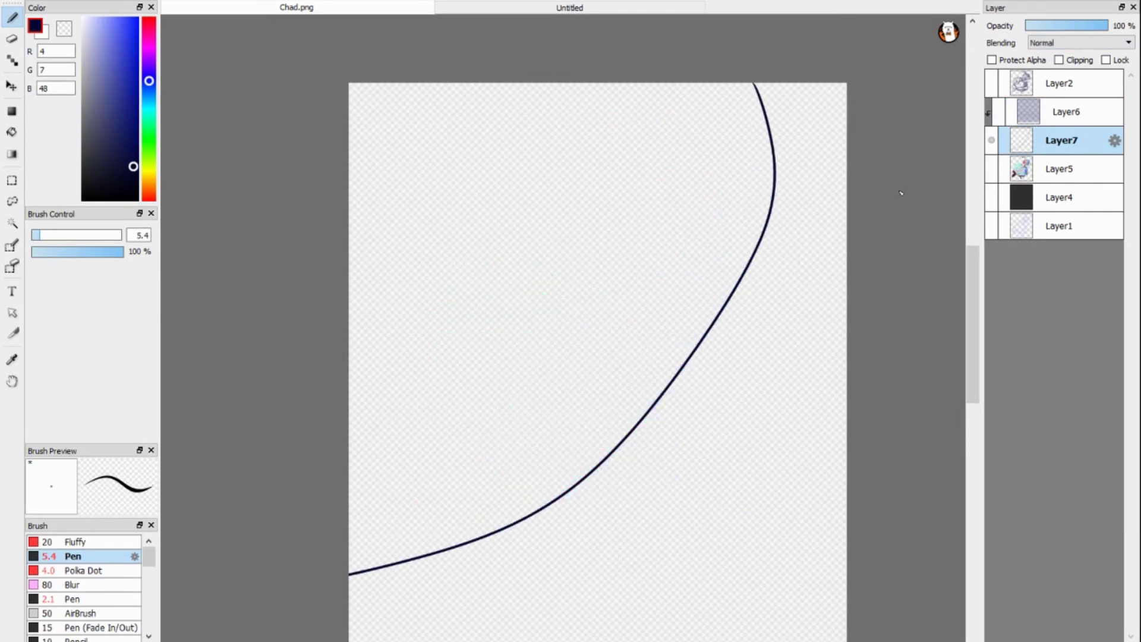
click(12, 132)
click(803, 535)
- Clip the curved shadow to the artwork, set it to Burn at 27% opacity and blur its edge with a size 143 brush
click(1059, 60)
click(1078, 43)
mouse_move(1109, 26)
mouse_down()
mouse_move(1065, 26)
mouse_move(1109, 26)
mouse_up()
click(72, 585)
key(b)
click(1079, 43)
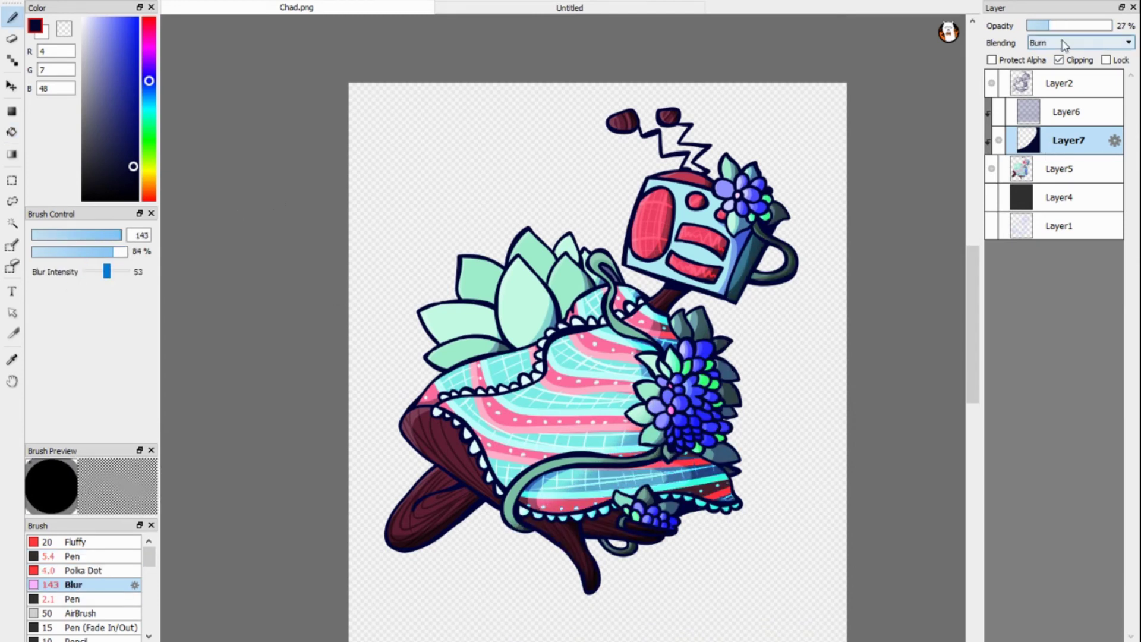
- Airbrush soft dark blue (RGB 0, 6, 78) shading at size 348 down the character's right and lower side, and clip it to the artwork
click(1059, 60)
click(136, 145)
click(84, 613)
drag(766, 131, 749, 451)
drag(688, 482, 476, 618)
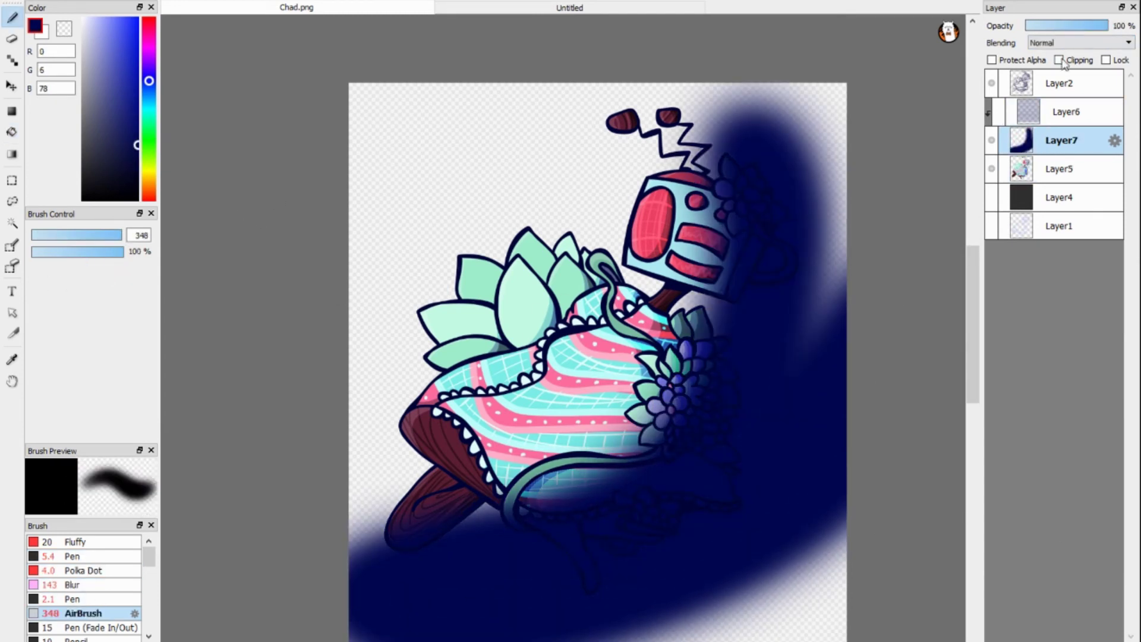
click(1059, 60)
- Airbrush a white highlight on the character's left side on a new clipped layer set to Soft Light at 47% opacity
key(ctrl+shift+n)
click(83, 18)
drag(416, 178, 387, 476)
drag(1106, 25, 1049, 25)
click(1059, 60)
- Merge the clipped highlight and polka dot layers into Layer5
click(1064, 169)
key(ctrl+e)
key(ctrl+e)
key(ctrl+e)
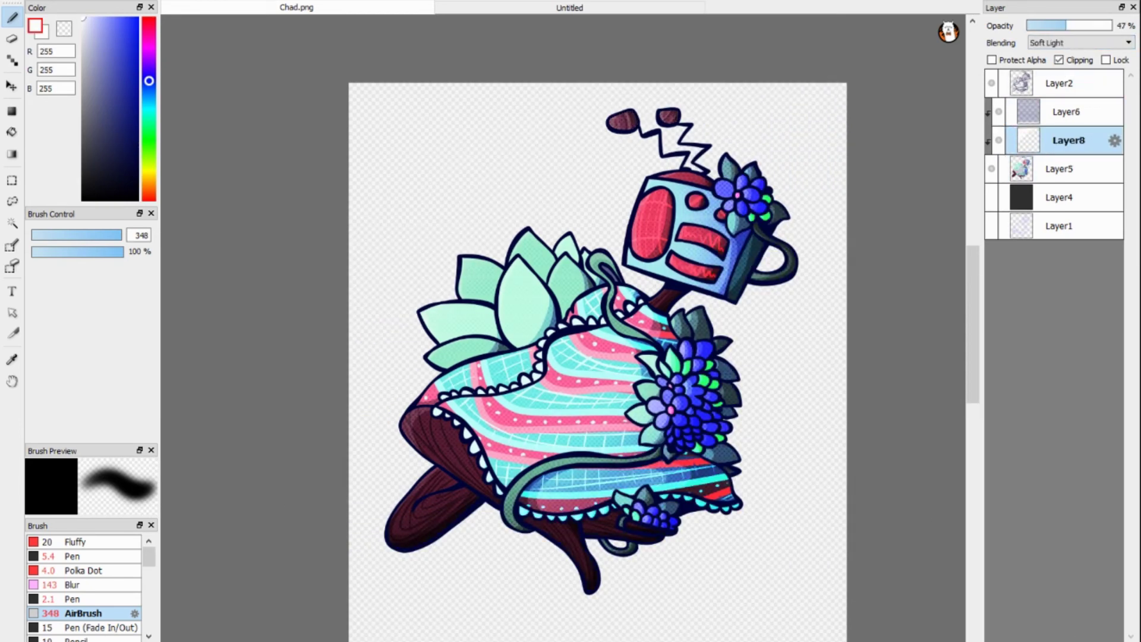
- Merge the Layer2 line art down into the coloured artwork on Layer5
click(1046, 83)
key(i)
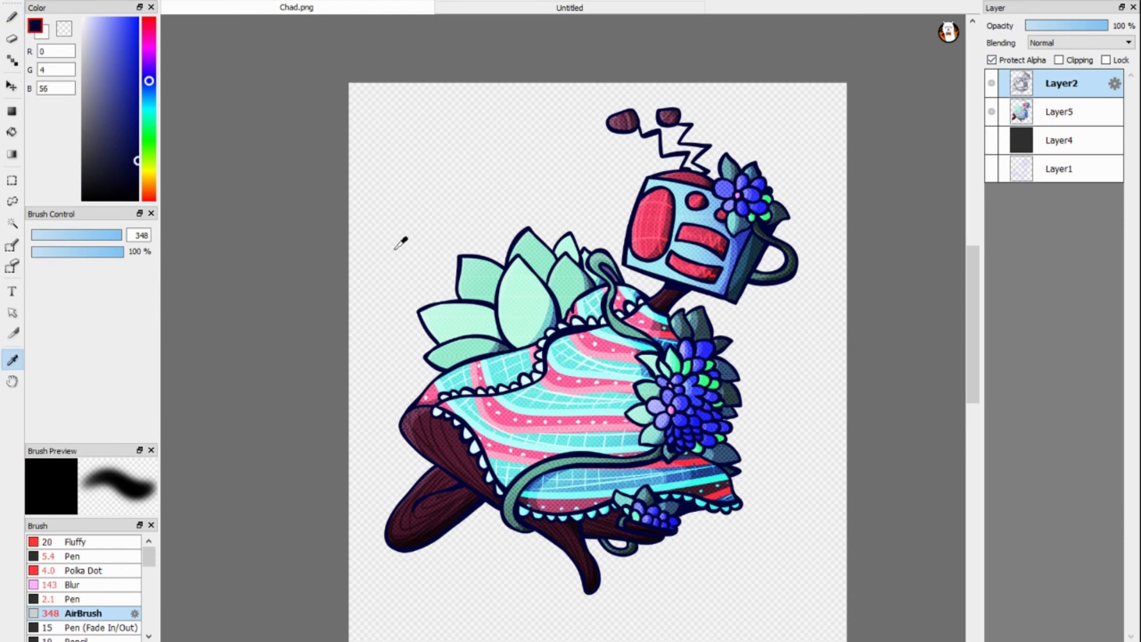
click(400, 245)
key(ctrl+e)
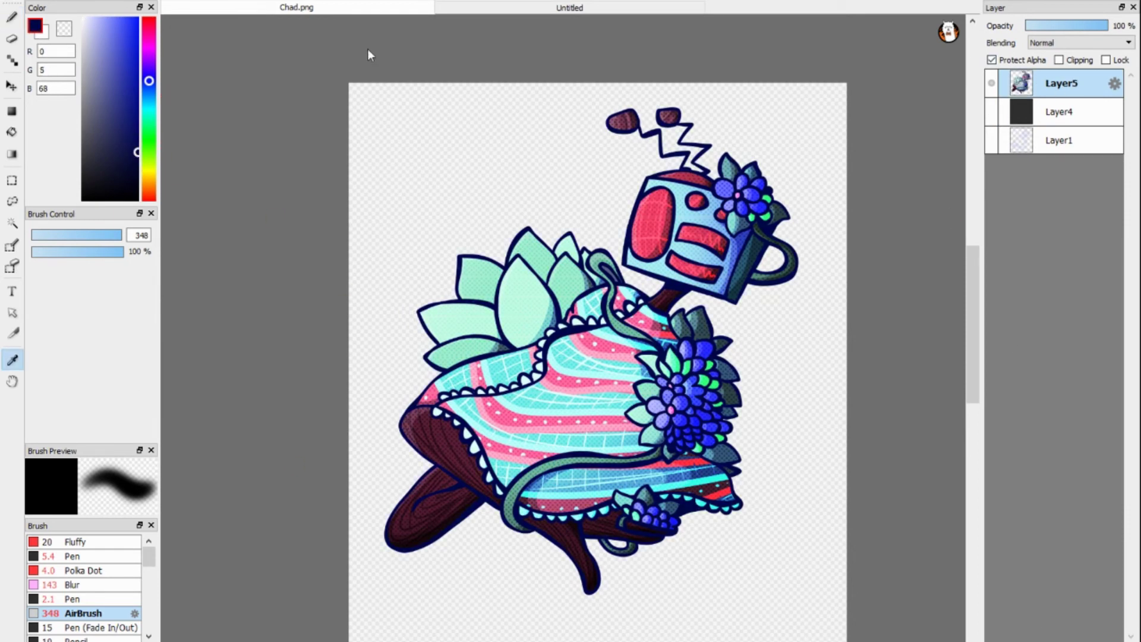
- Open Colourfulplague logo.png and copy the whole image into Chad.png as a new layer
key(ctrl+o)
key(ctrl+a)
key(ctrl+c)
click(262, 7)
key(ctrl+v)
- Transform the pasted logo into a small signature beside the character's lower flower cluster, and merge it down with the remaining layers
key(ctrl+t)
drag(458, 166, 683, 511)
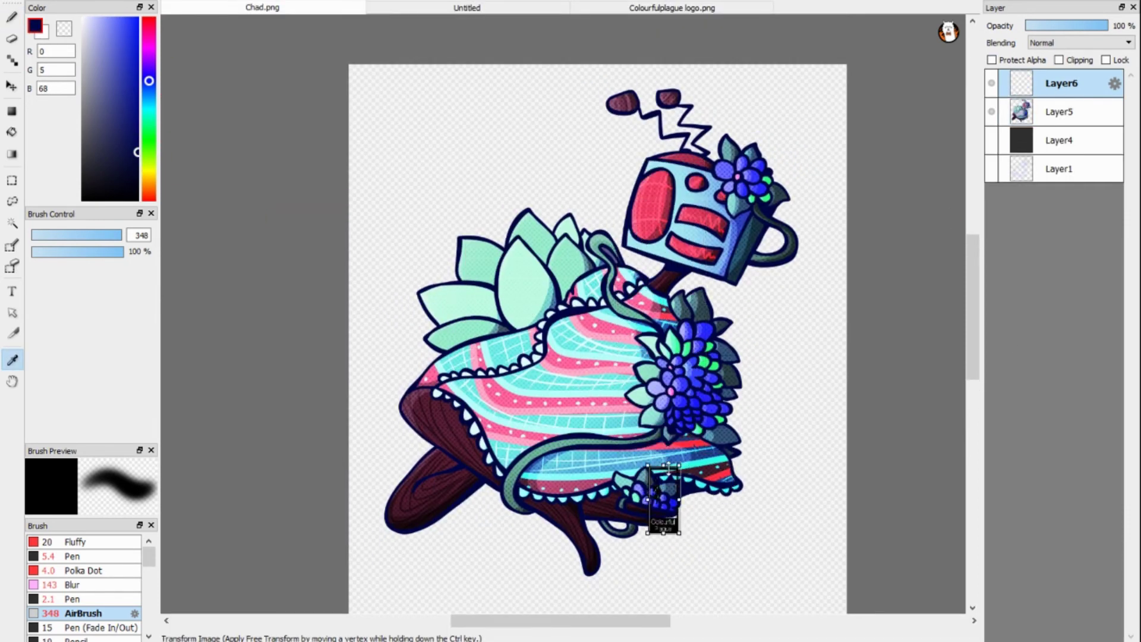
key(Return)
scroll(594, 332, up, 1)
key(ctrl+e)
key(ctrl+e)
key(ctrl+e)
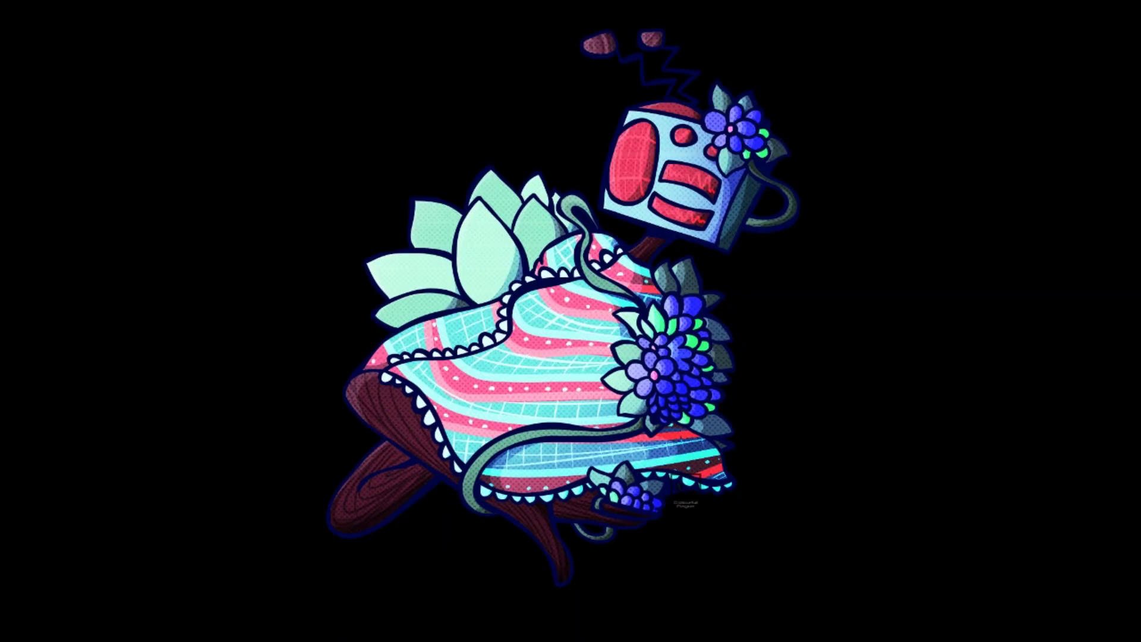